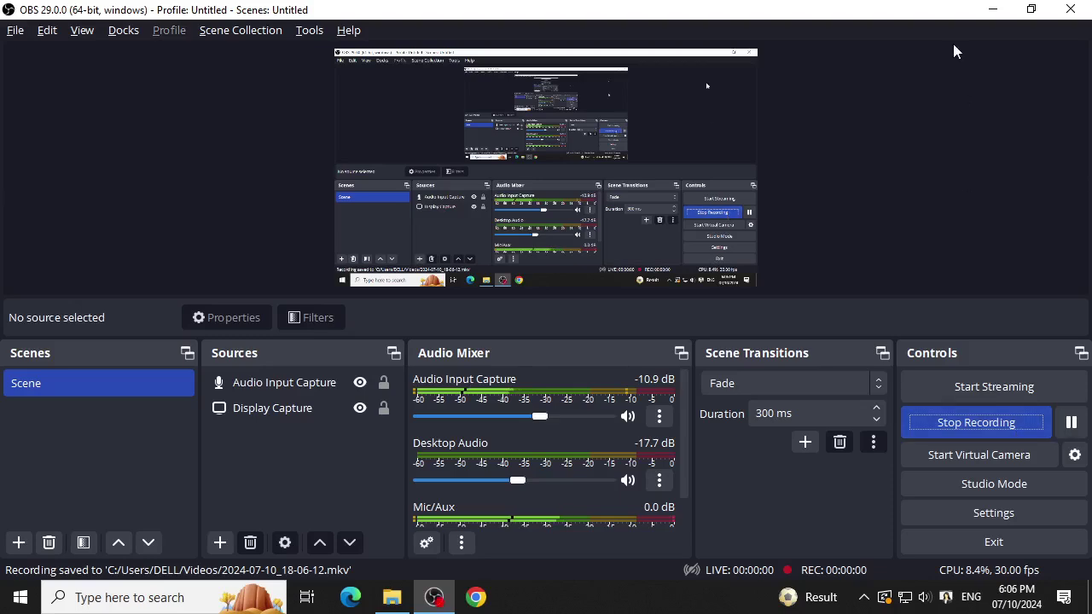
Start recording and open Excel103-AdvancedExercises (1).xlsx from the user's Downloads folder.
click(992, 8)
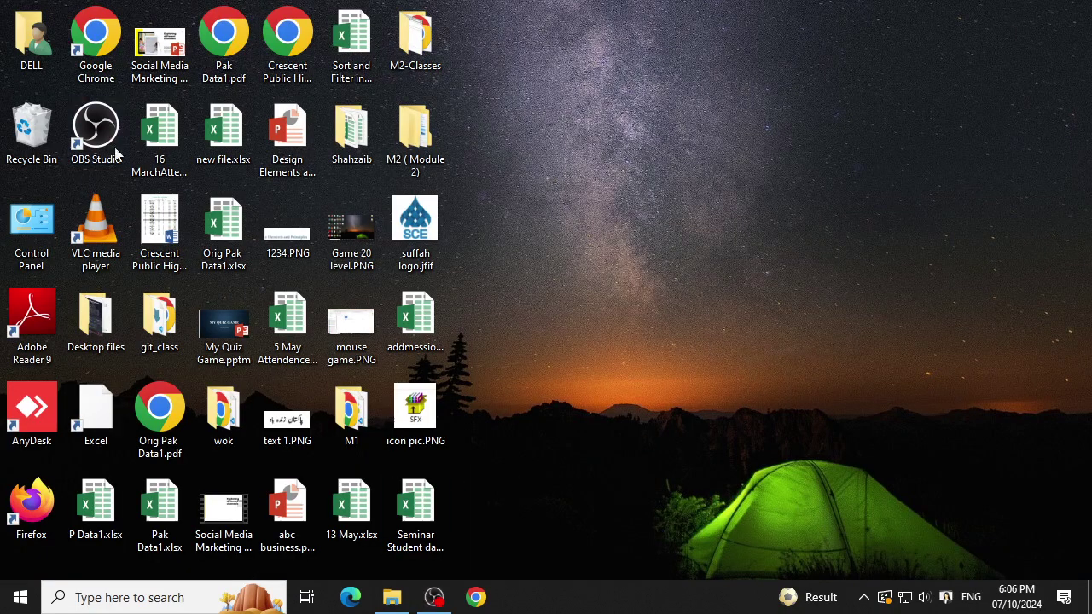
double_click(57, 47)
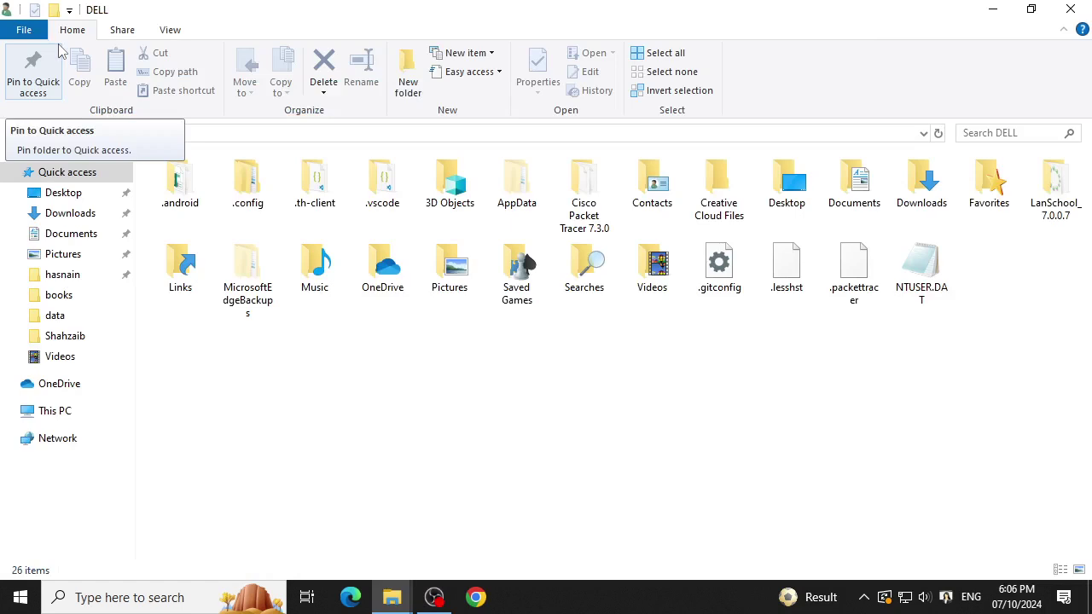
click(70, 213)
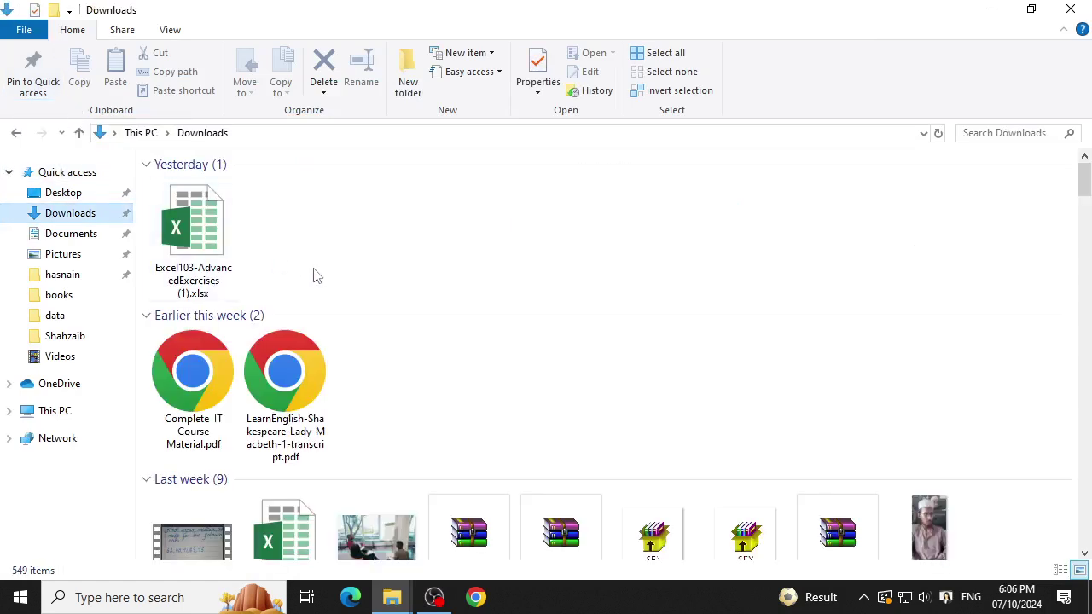
click(209, 211)
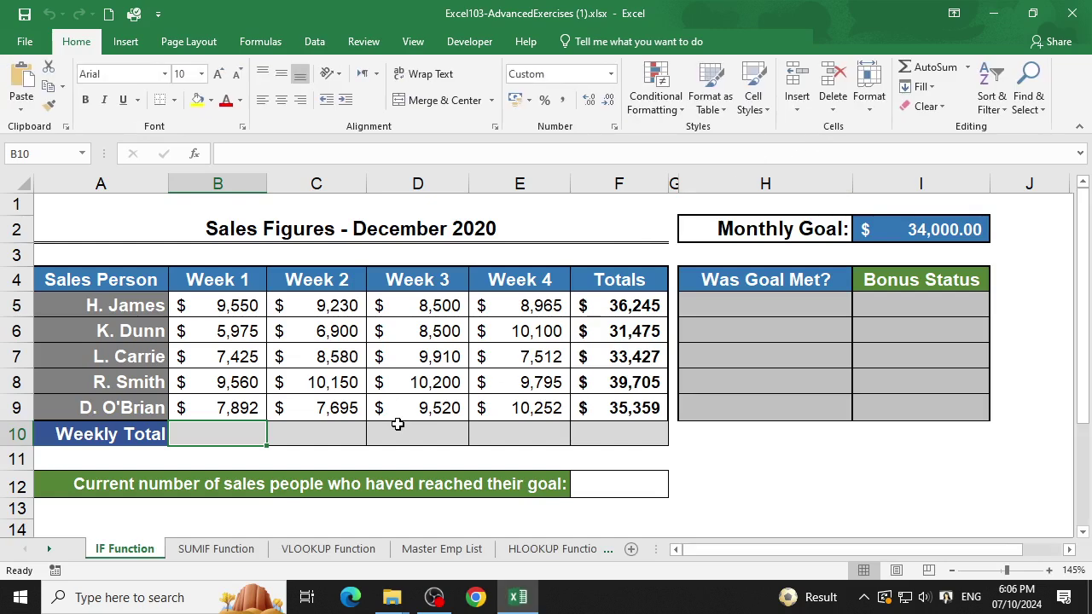
Go to the VLOOKUP Function sheet, whose Last Name, Dept and Pay Rate columns are empty.
click(328, 550)
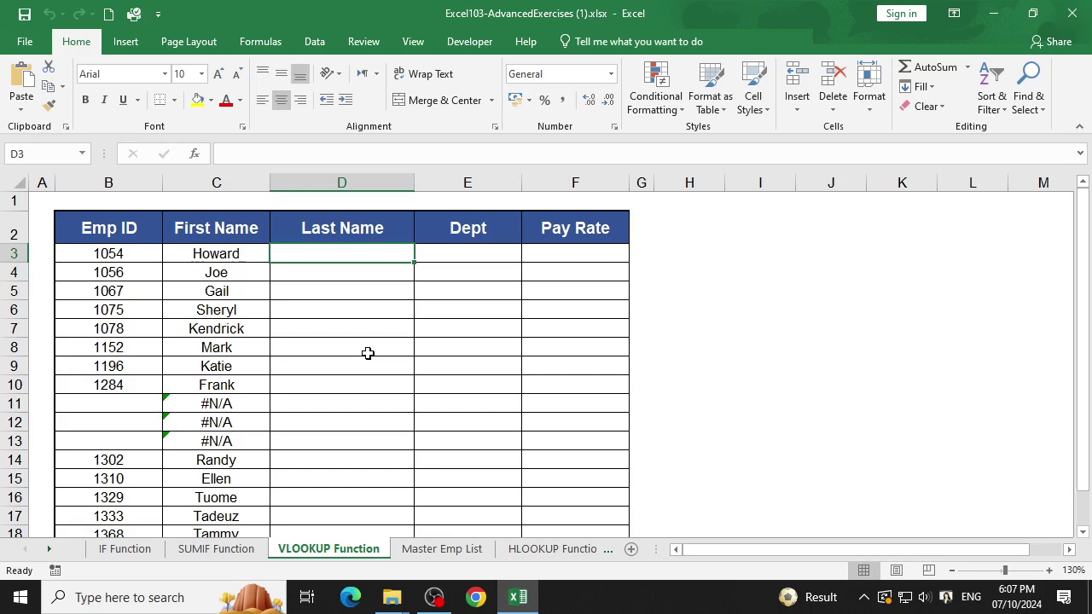
Copy the C3 lookup formula across to F3 and set D3's column index to 2.
click(261, 254)
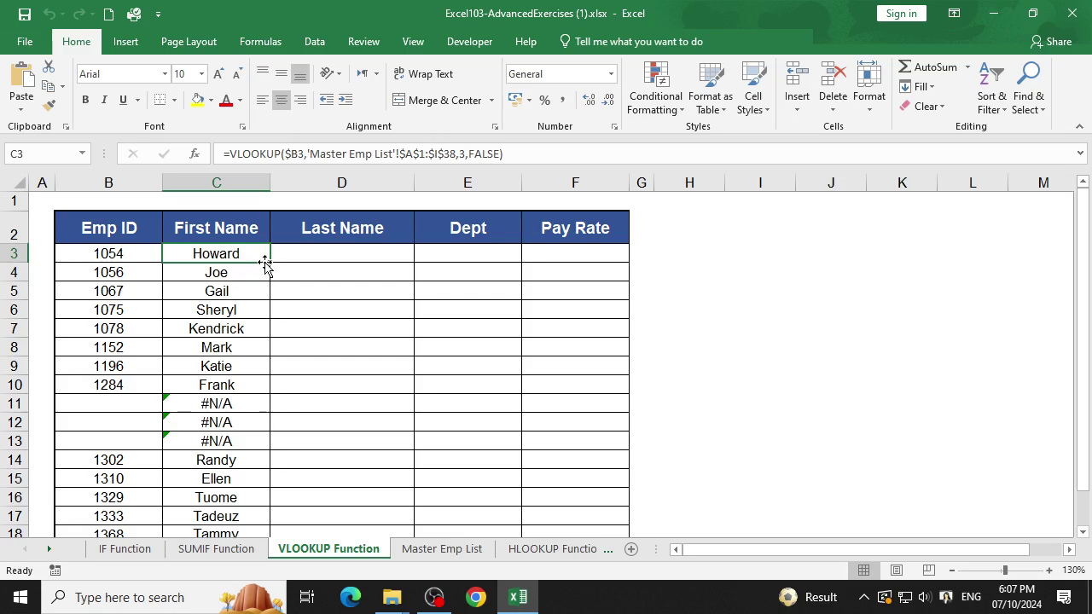
drag(271, 261, 606, 259)
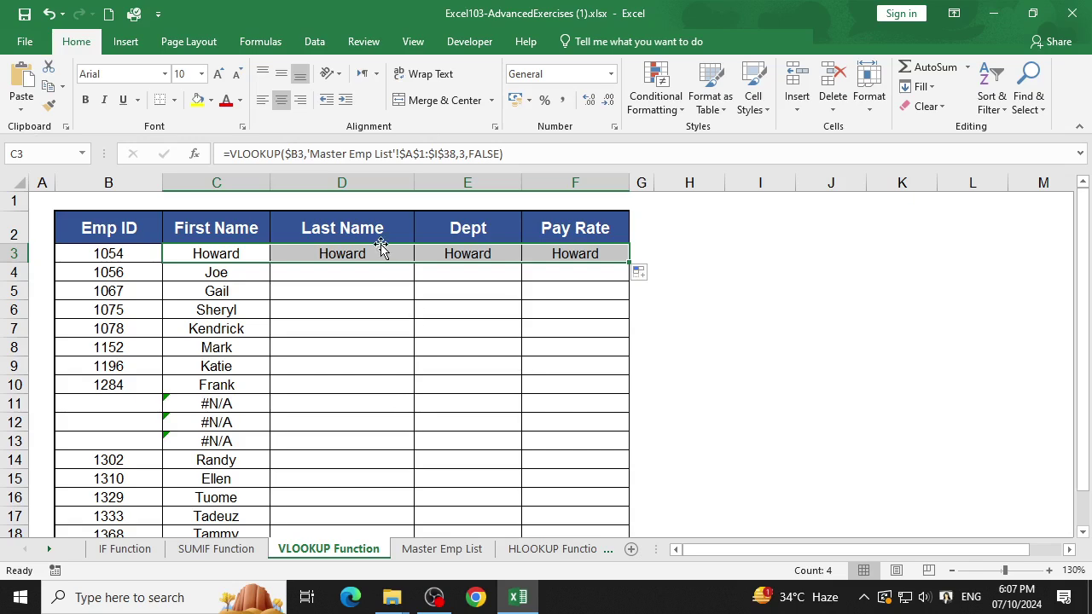
double_click(383, 253)
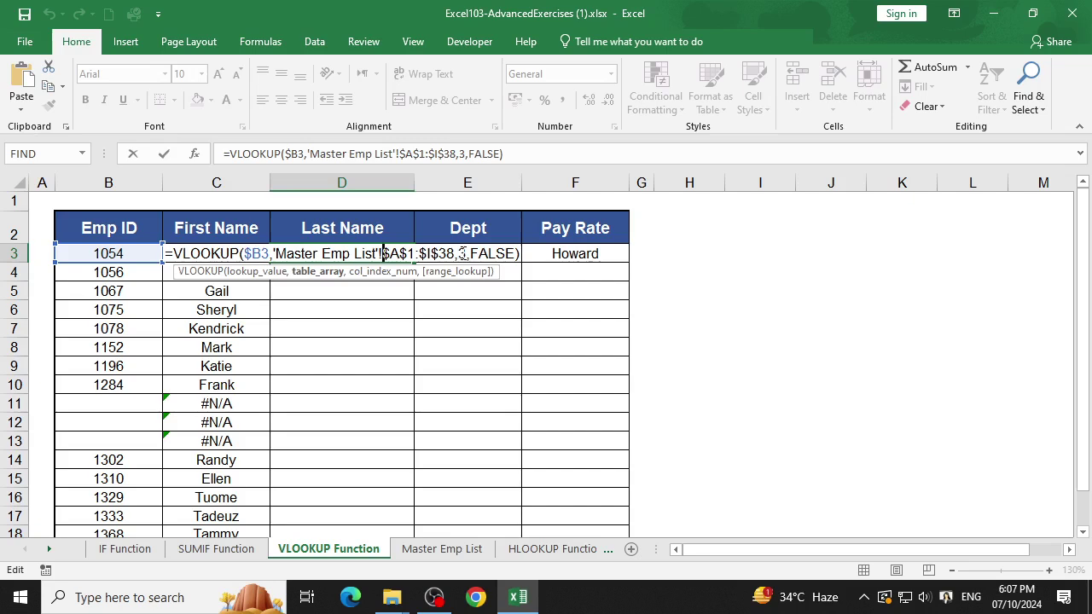
click(467, 254)
key(BackSpace)
text(2)
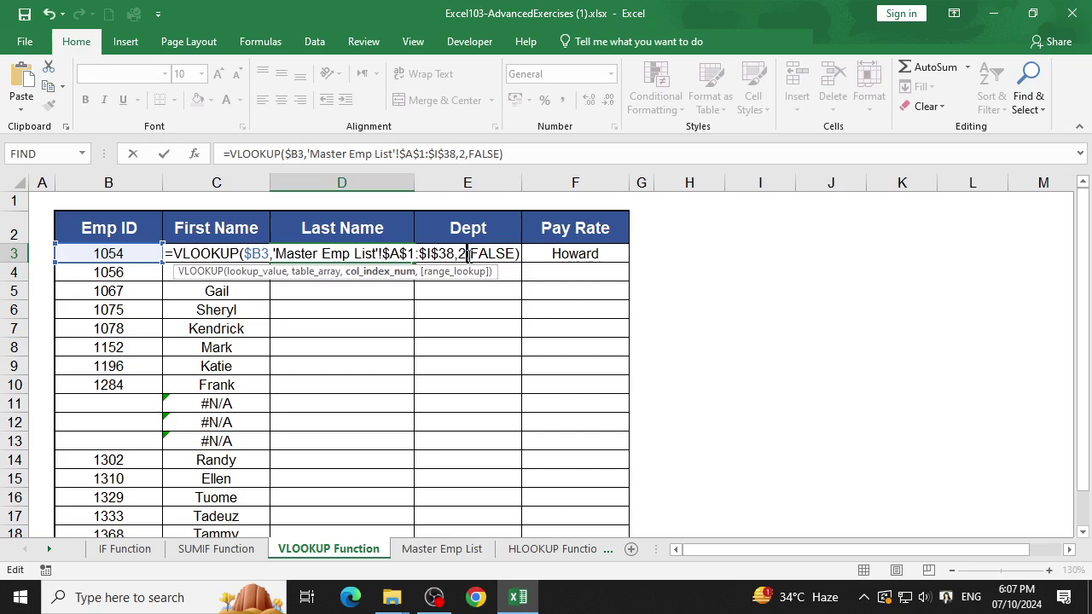
key(Return)
Remove E3's old column index and set F3's column index to 7, returning 11.25.
double_click(467, 253)
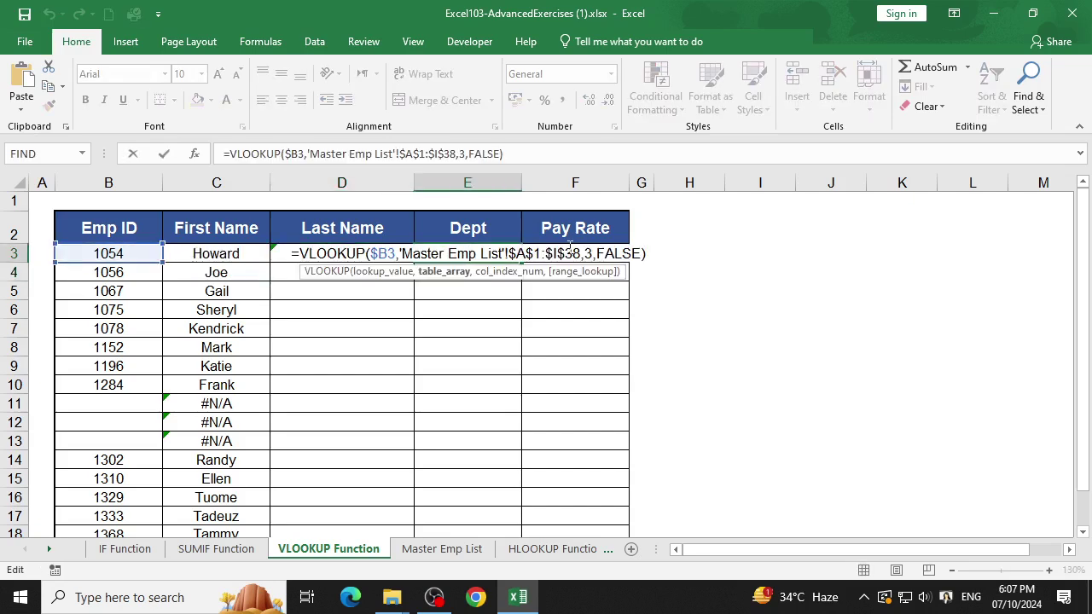
click(590, 253)
key(BackSpace)
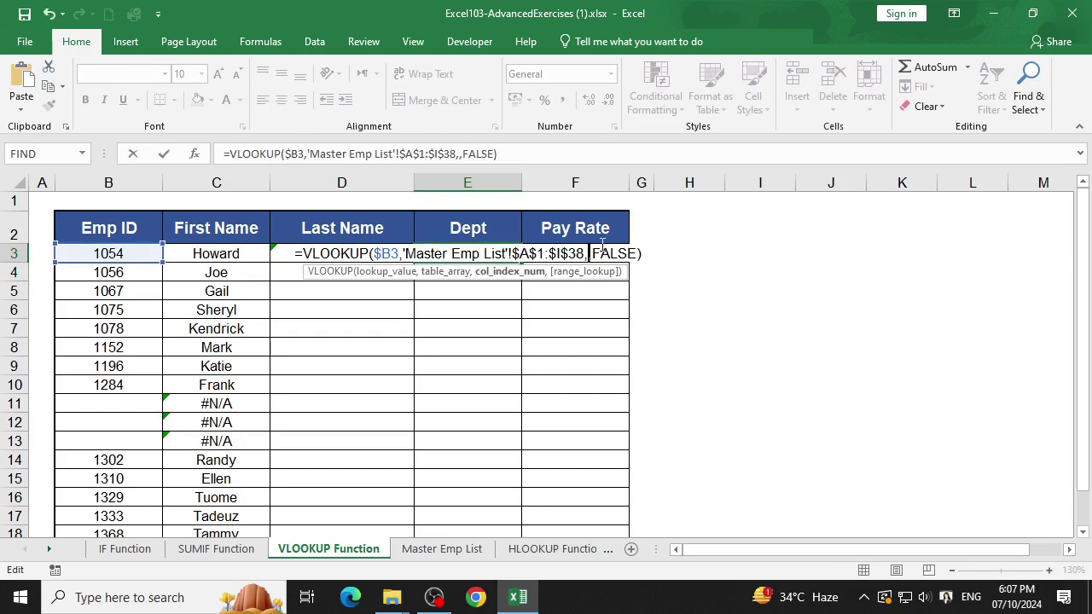
key(Return)
double_click(602, 250)
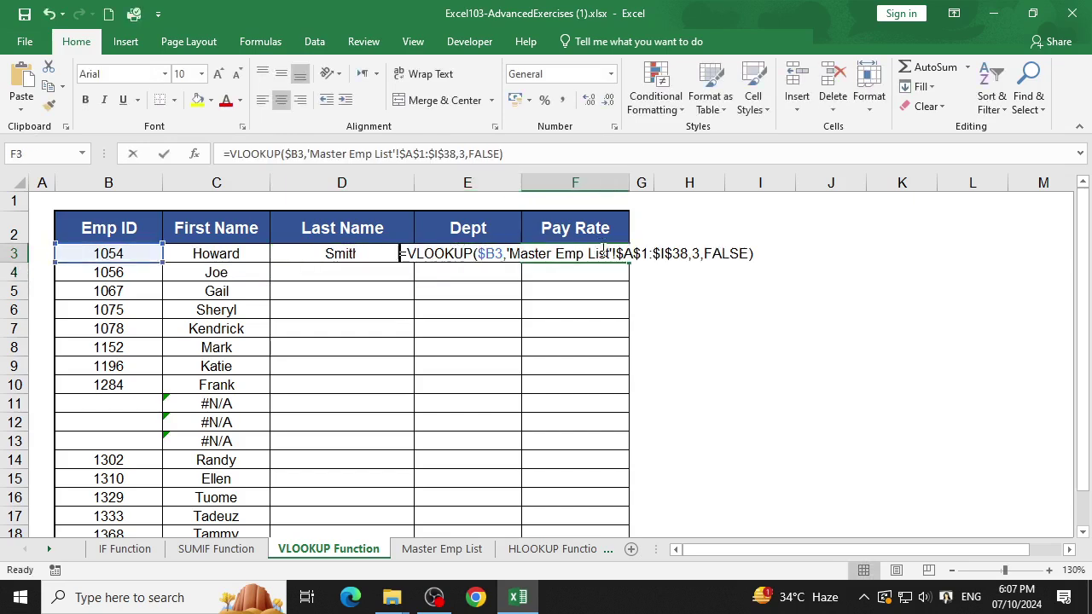
click(700, 253)
key(BackSpace)
text(7)
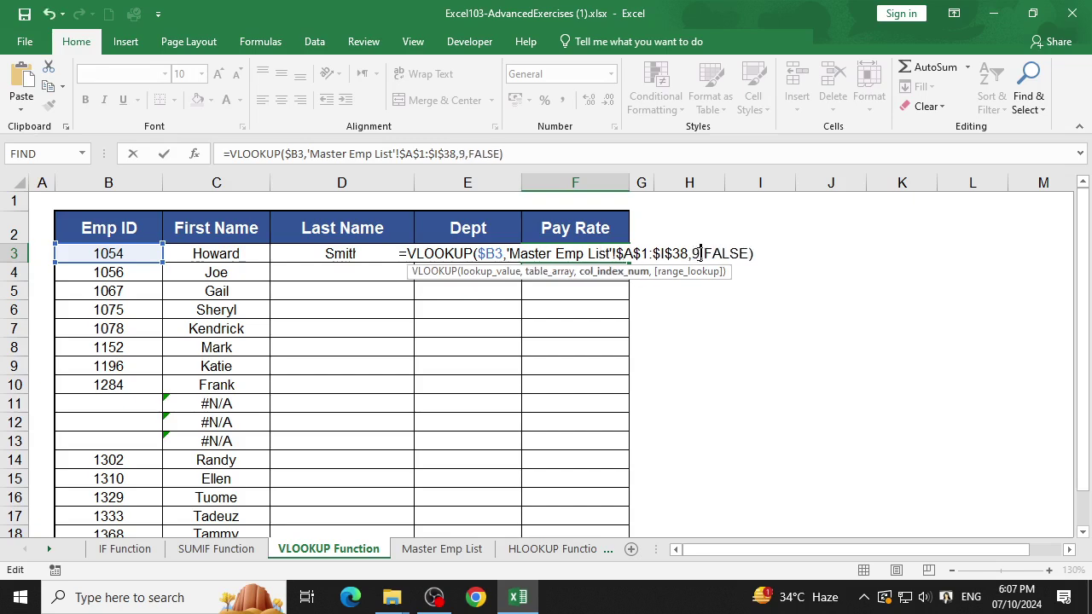
key(Return)
Set E3's column index to 4 so Dept shows AT.
double_click(509, 259)
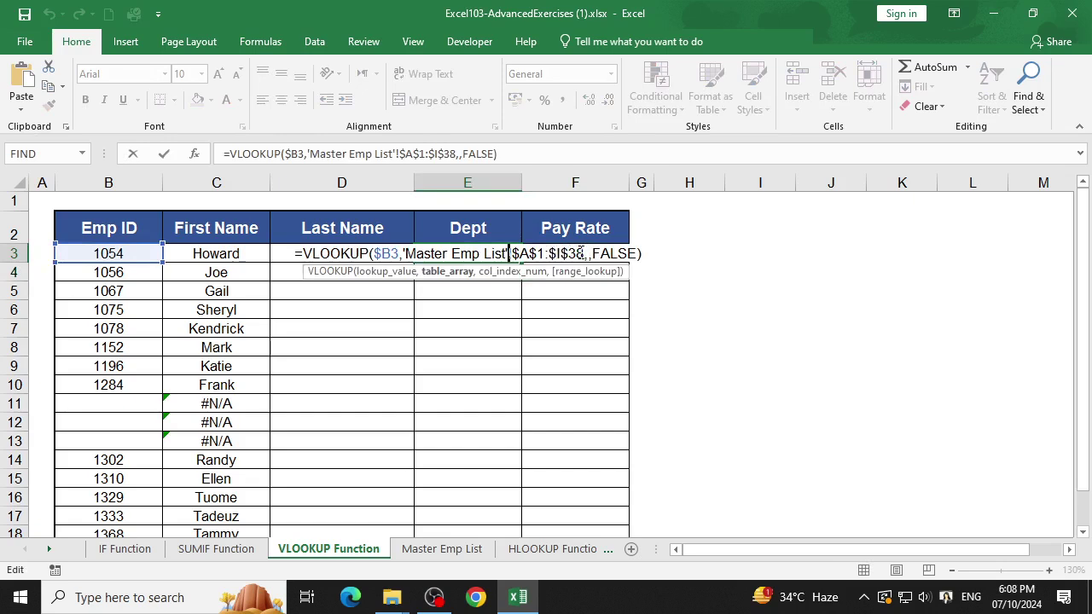
click(589, 253)
text(4)
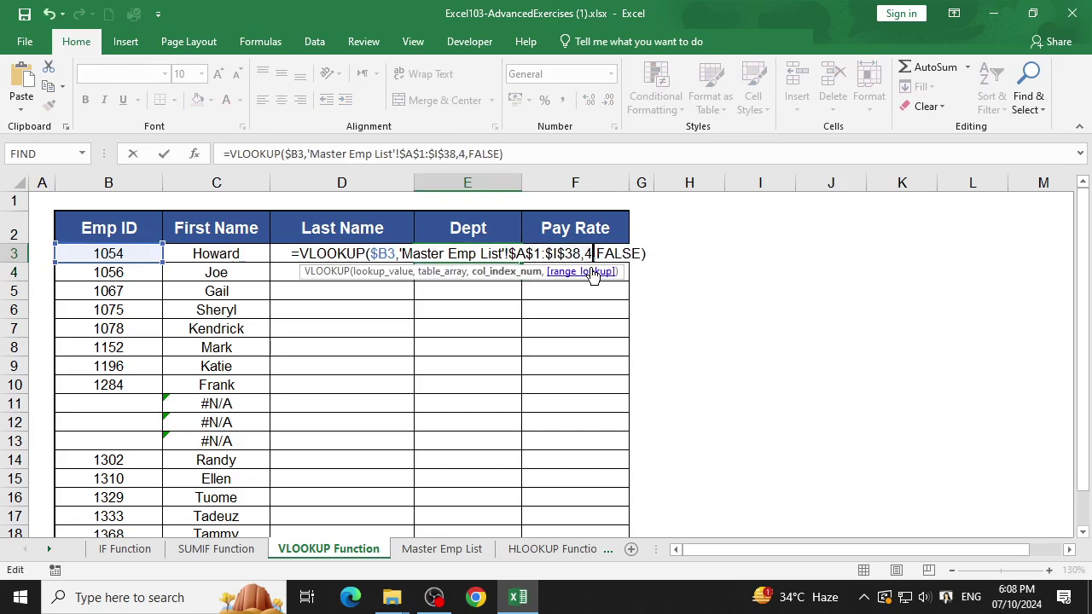
key(Return)
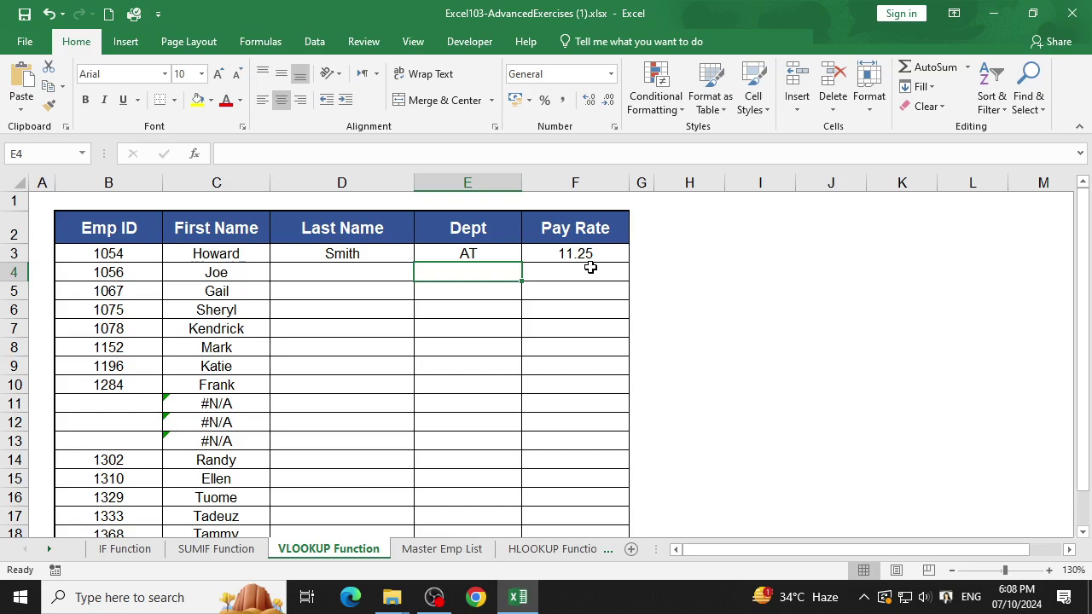
Move column A (Emp ID) on Master Emp List in front of column E (E-mail), then return to VLOOKUP Function.
click(463, 548)
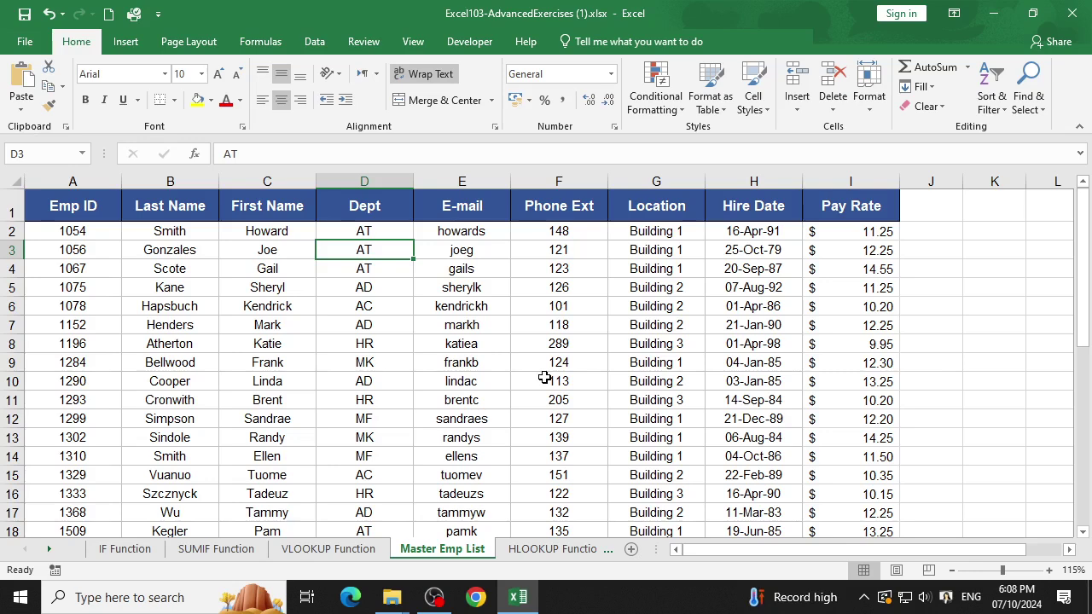
click(95, 177)
key(ctrl+c)
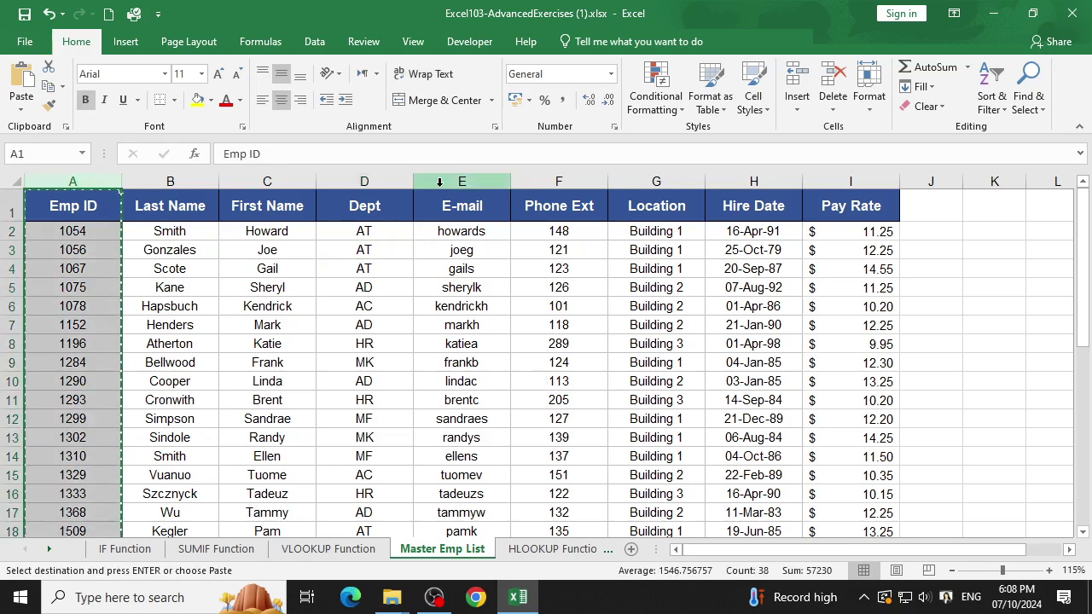
click(465, 181)
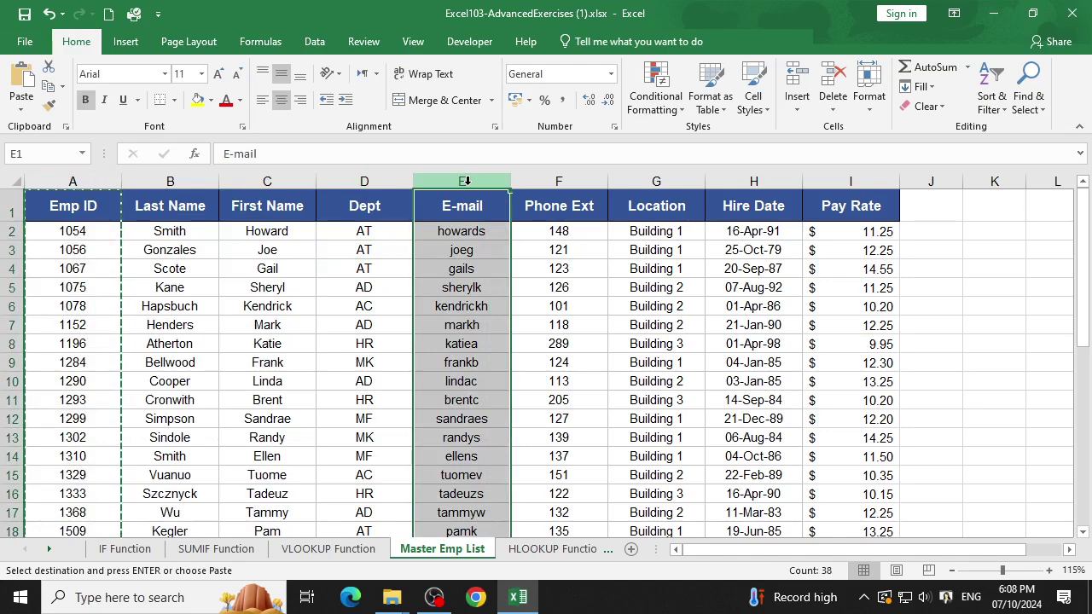
key(ctrl+shift+plus)
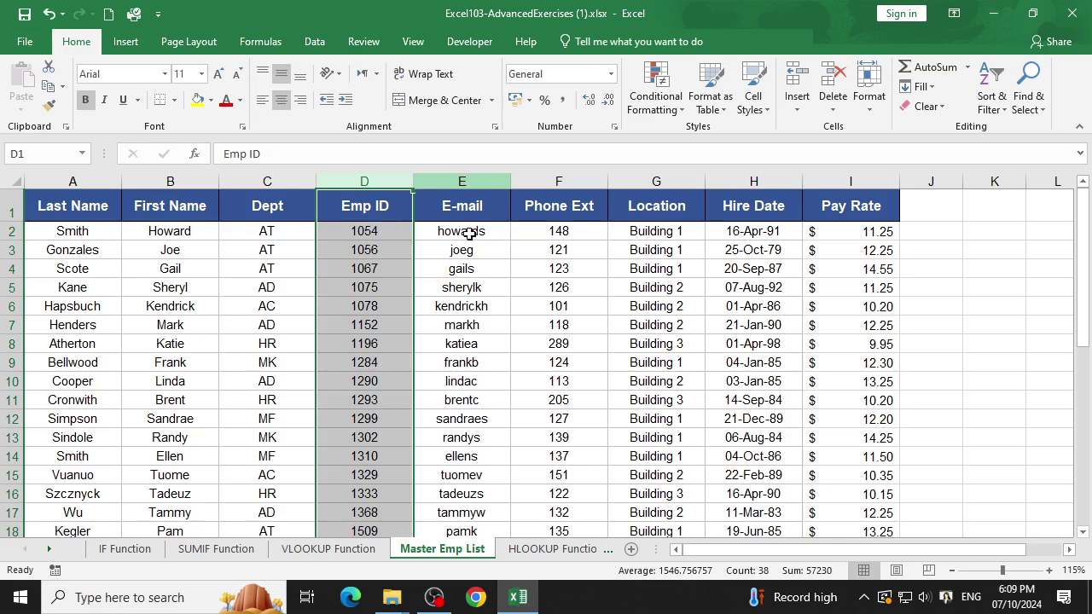
click(336, 552)
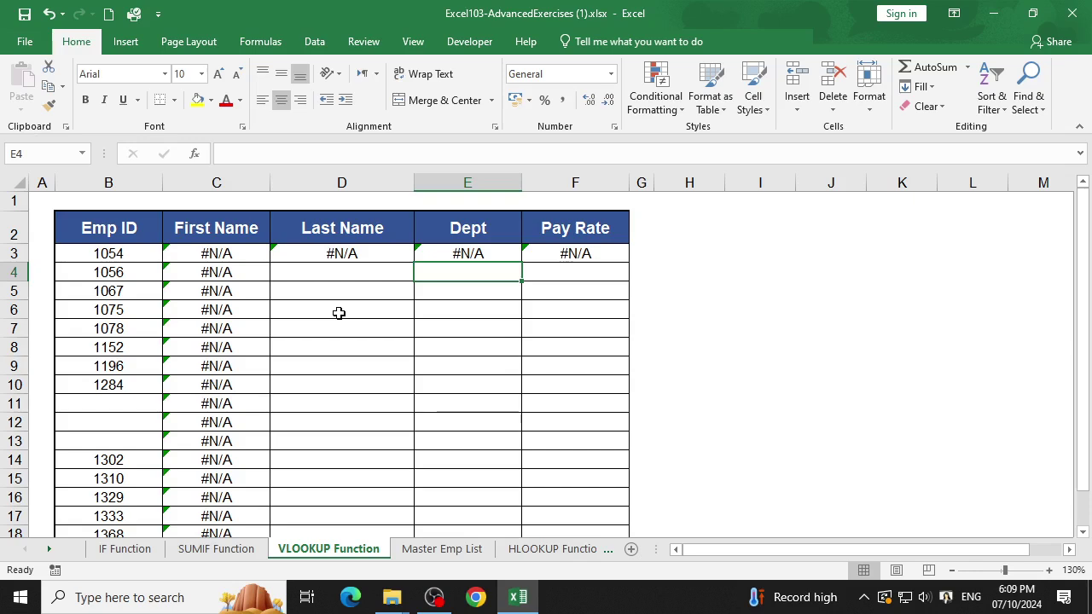
Clear the #N/A lookup results from C3:G18 on the VLOOKUP Function sheet.
mouse_move(177, 256)
mouse_down()
mouse_move(243, 503)
mouse_move(643, 538)
mouse_up()
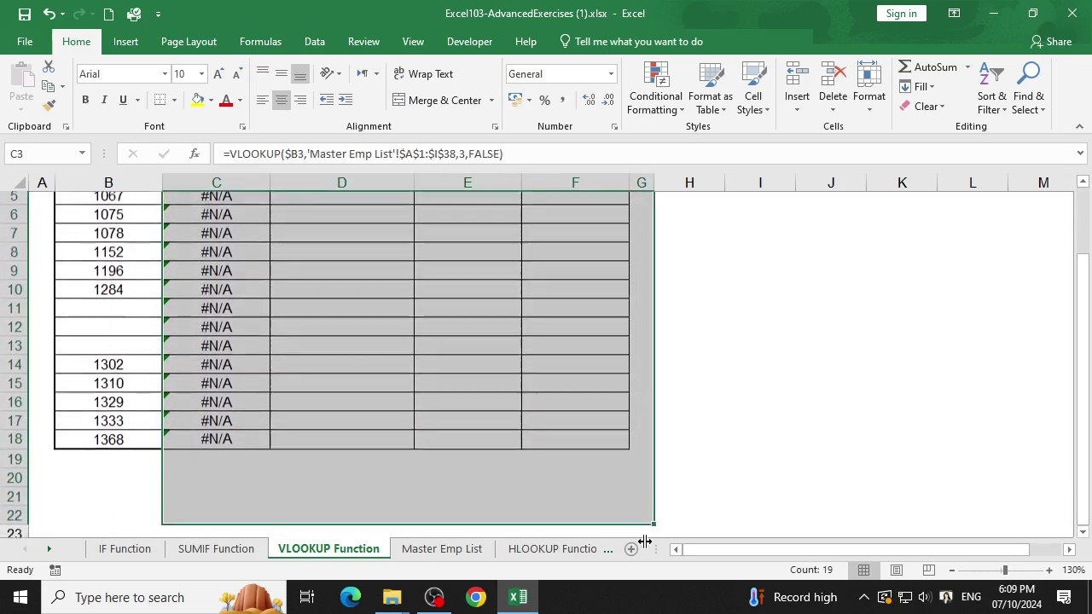
key(Delete)
scroll(452, 433, up, 2)
click(253, 256)
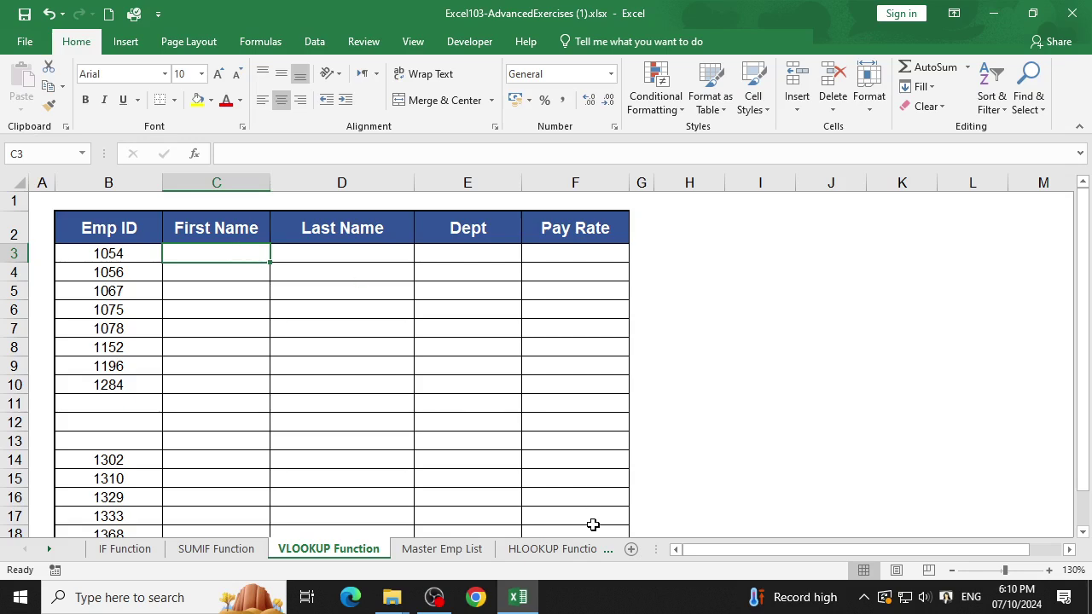
Scroll the sheet tabs and switch to the INDEX MATCH Functions sheet.
click(608, 550)
click(610, 550)
click(610, 550)
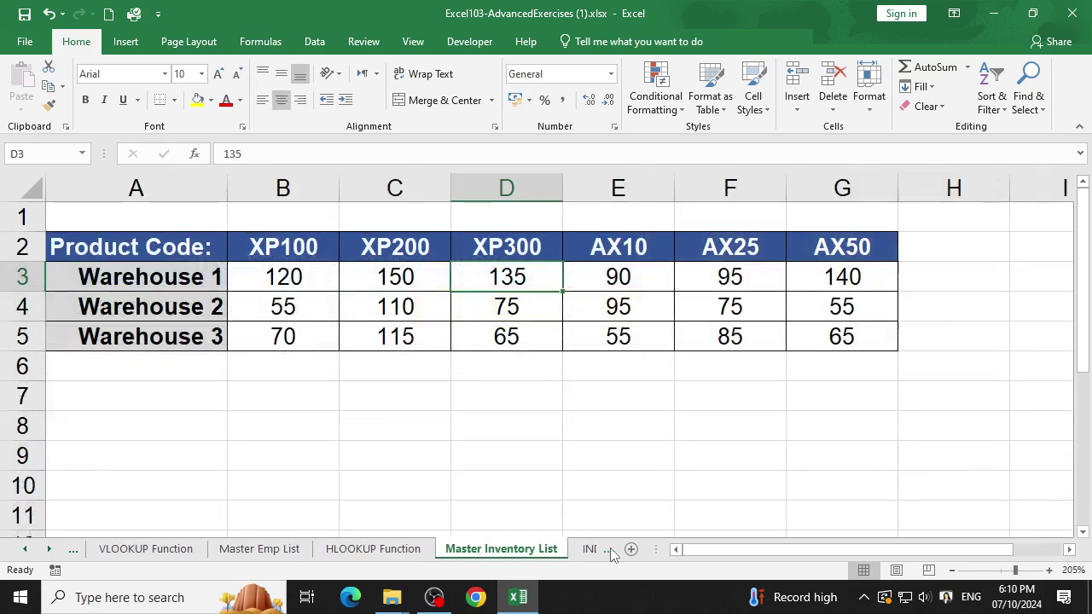
click(589, 550)
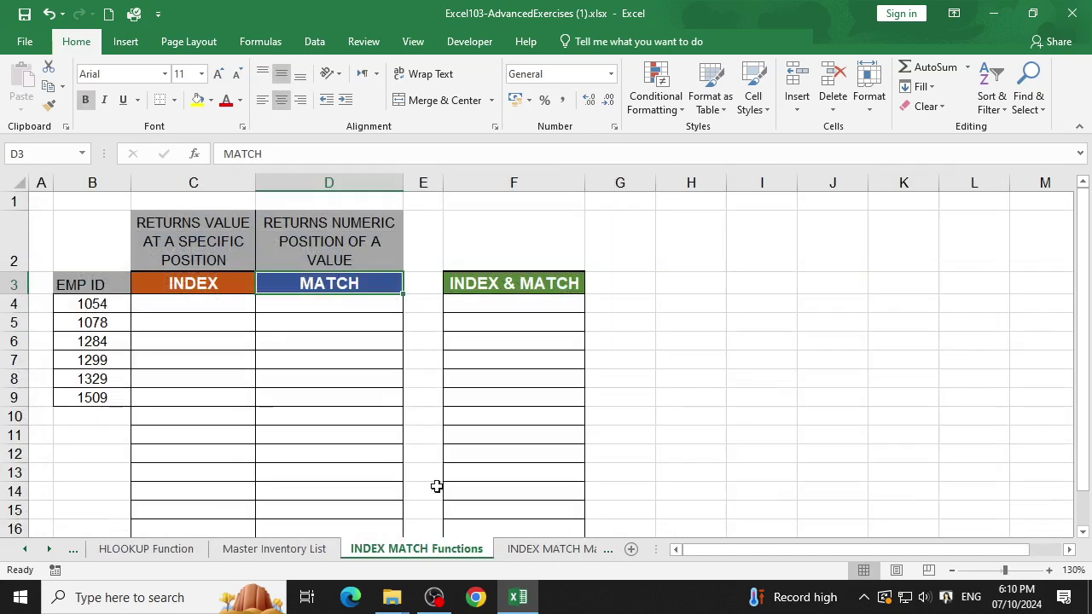
Select cell C4 under the INDEX heading and begin entering =INDEX(.
click(199, 306)
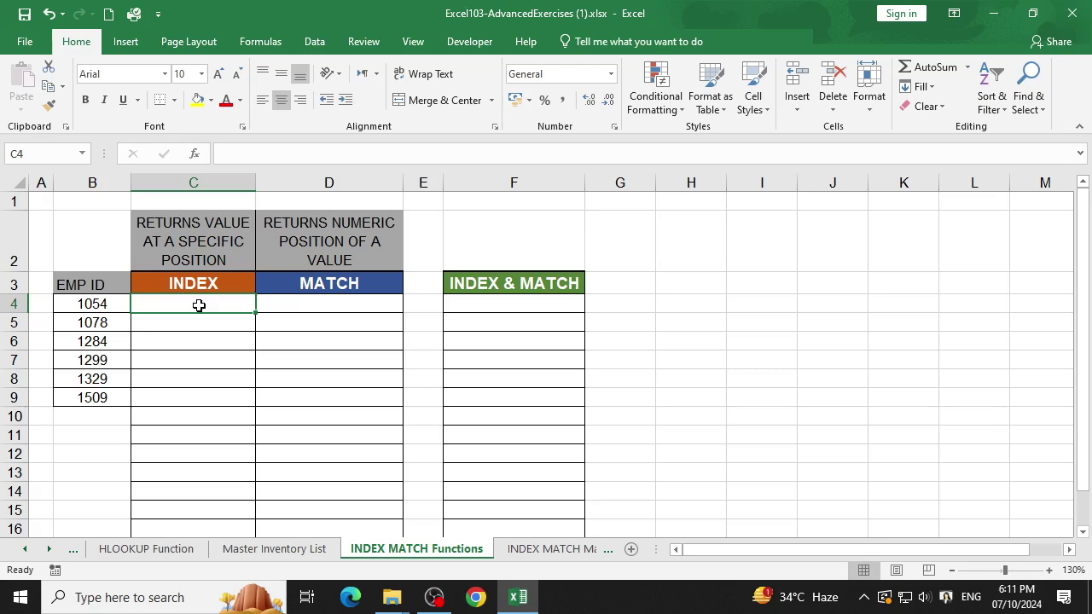
text(=inde)
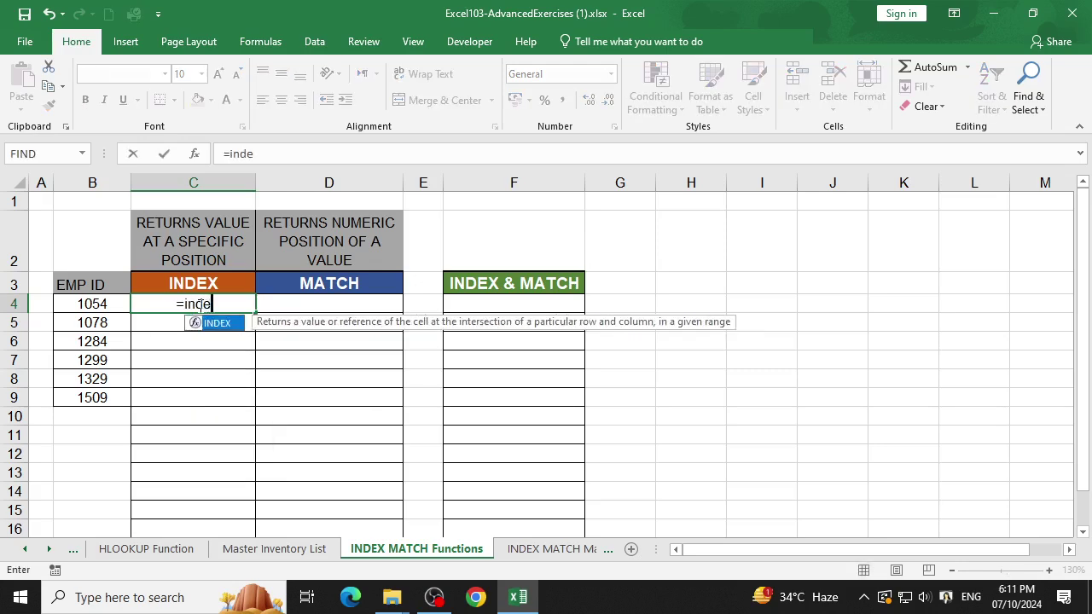
text(x()
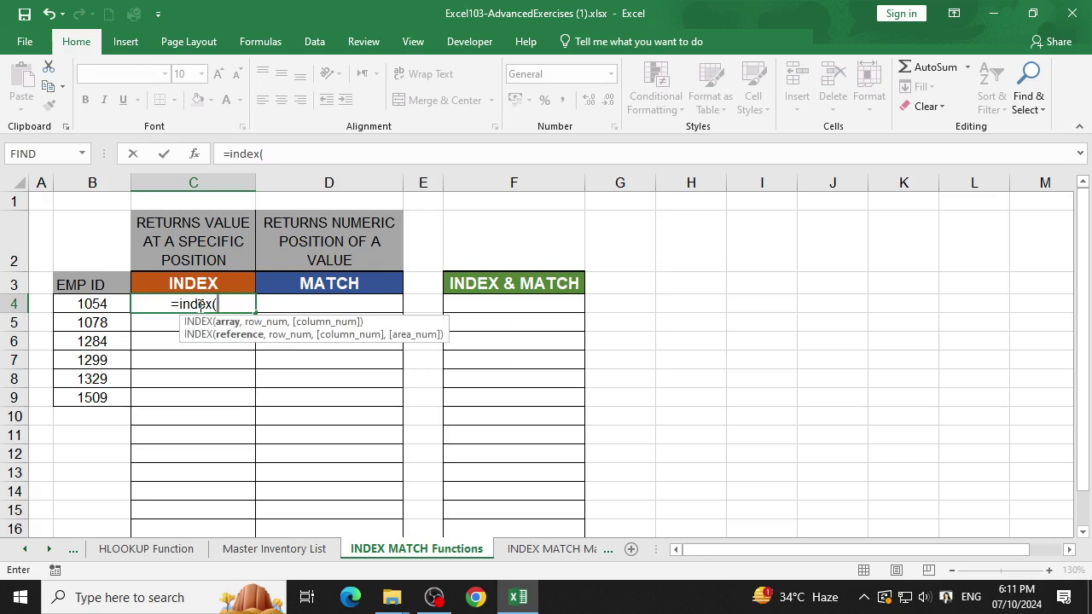
Open INDEX Function Arguments in array form and pick the absolute Dept column range as Array.
click(195, 154)
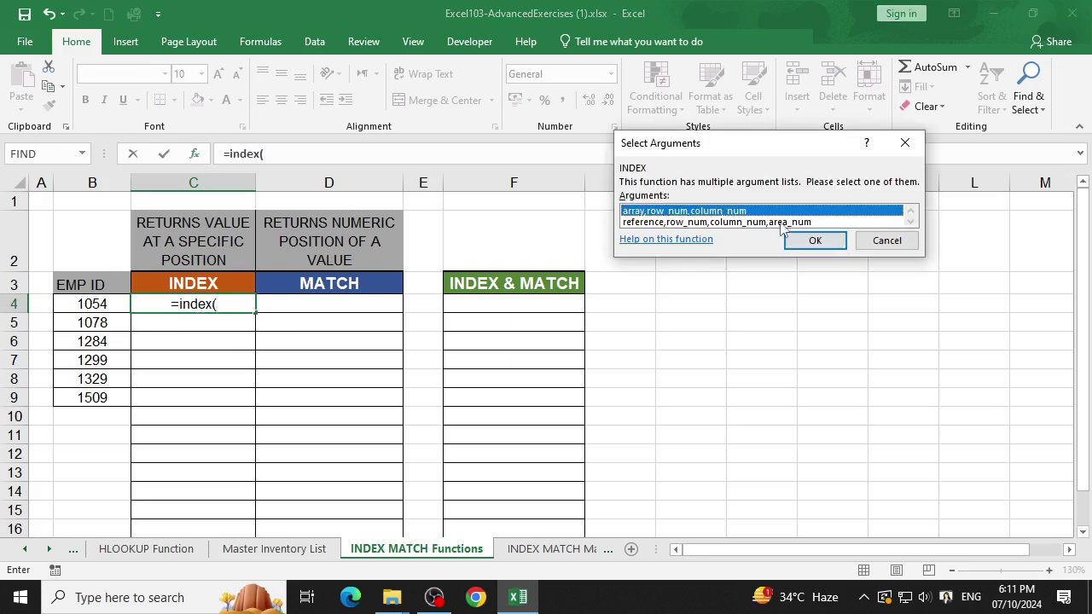
click(814, 239)
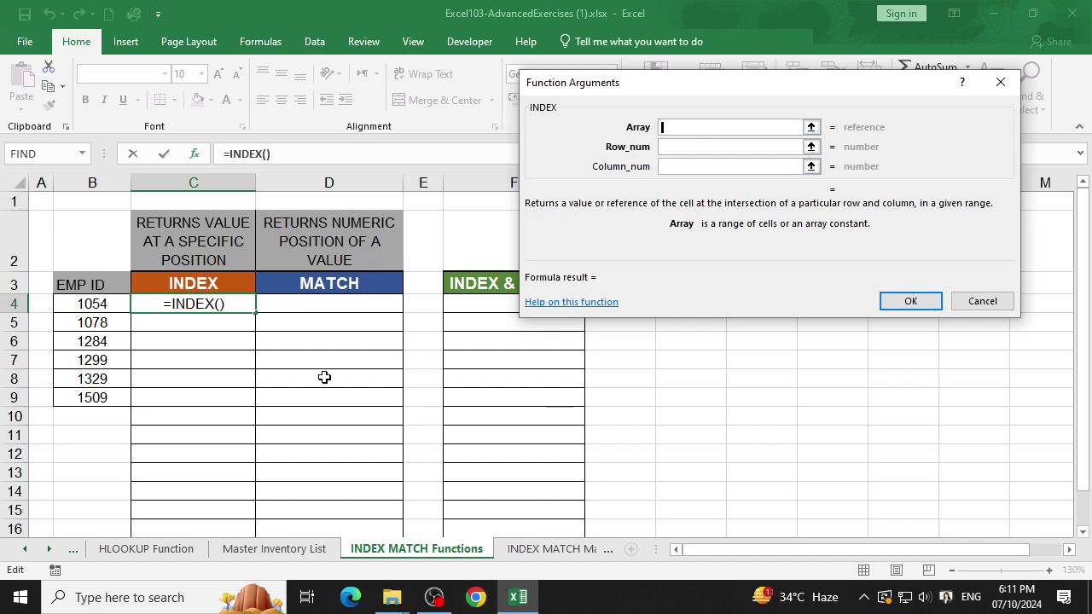
click(537, 550)
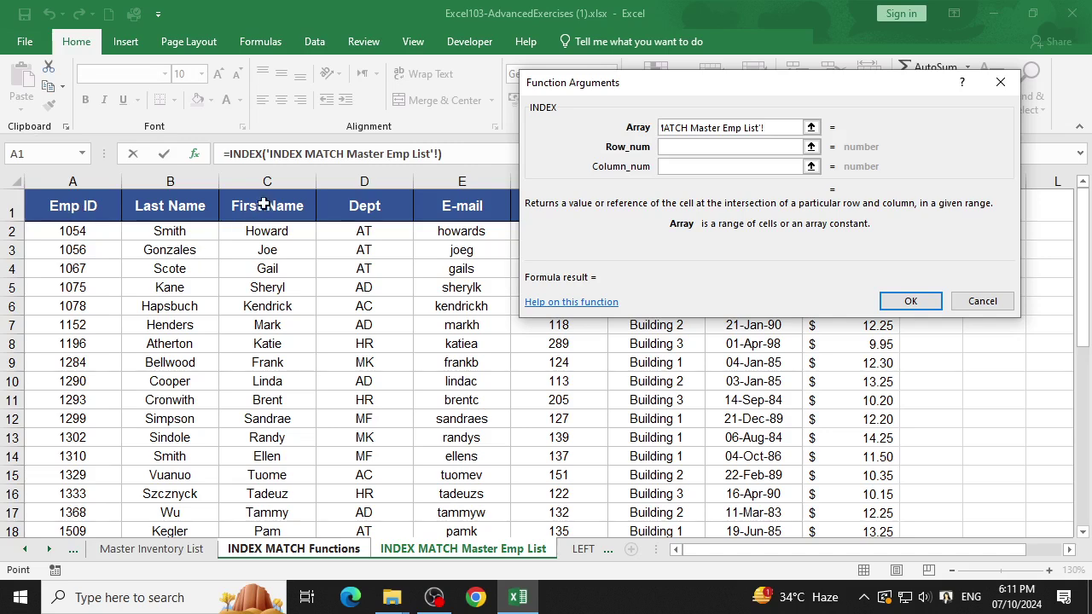
click(378, 201)
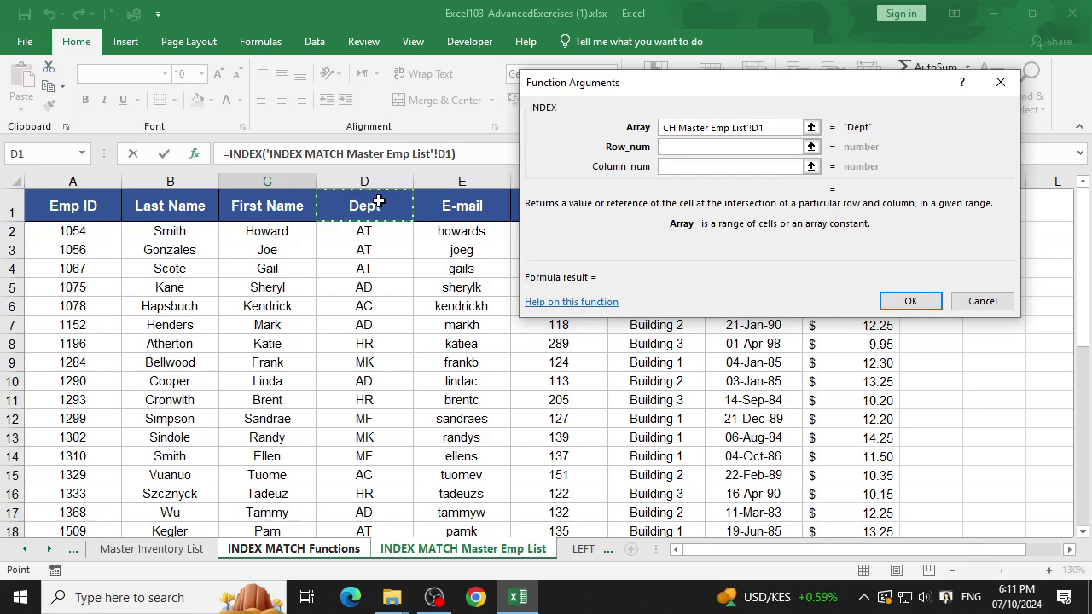
key(ctrl+shift+Down)
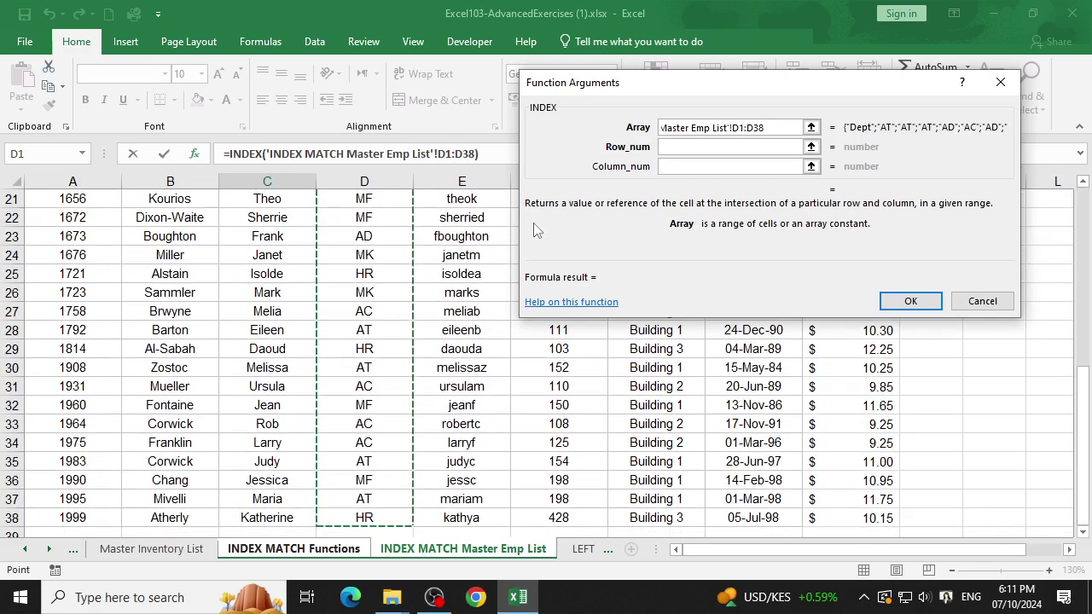
key(F4)
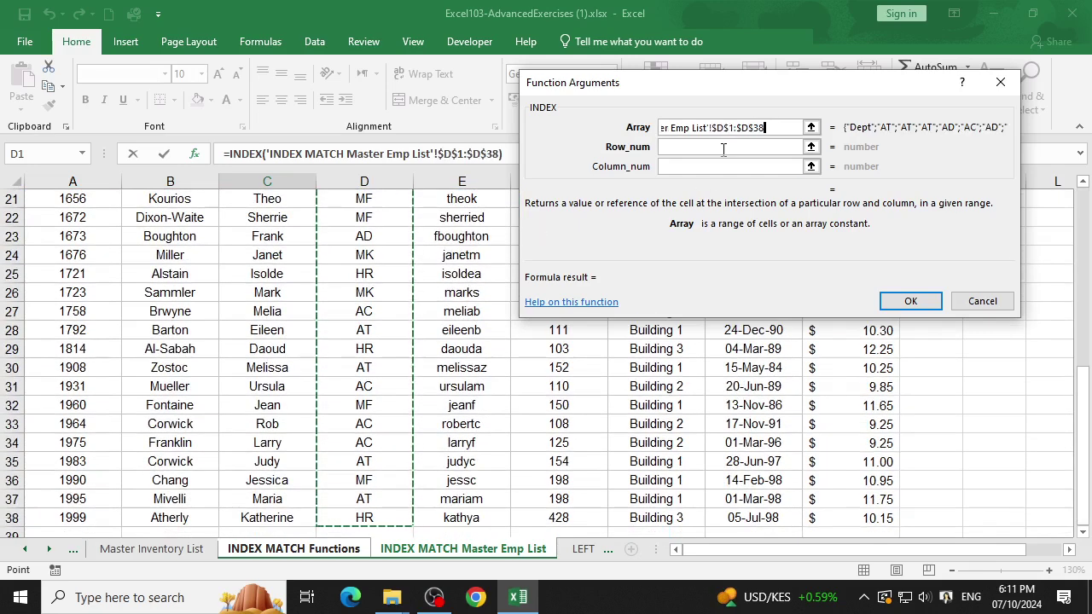
Replace Array with the absolute $A$1:$I$38 master employee table, Row_num 2, Column_num 1.
click(723, 148)
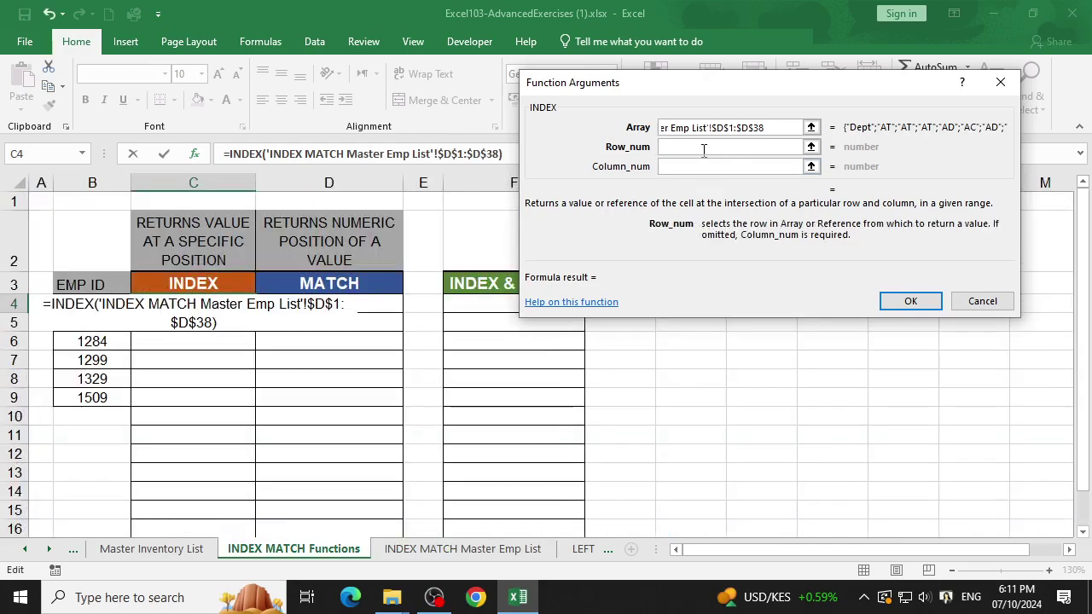
click(780, 126)
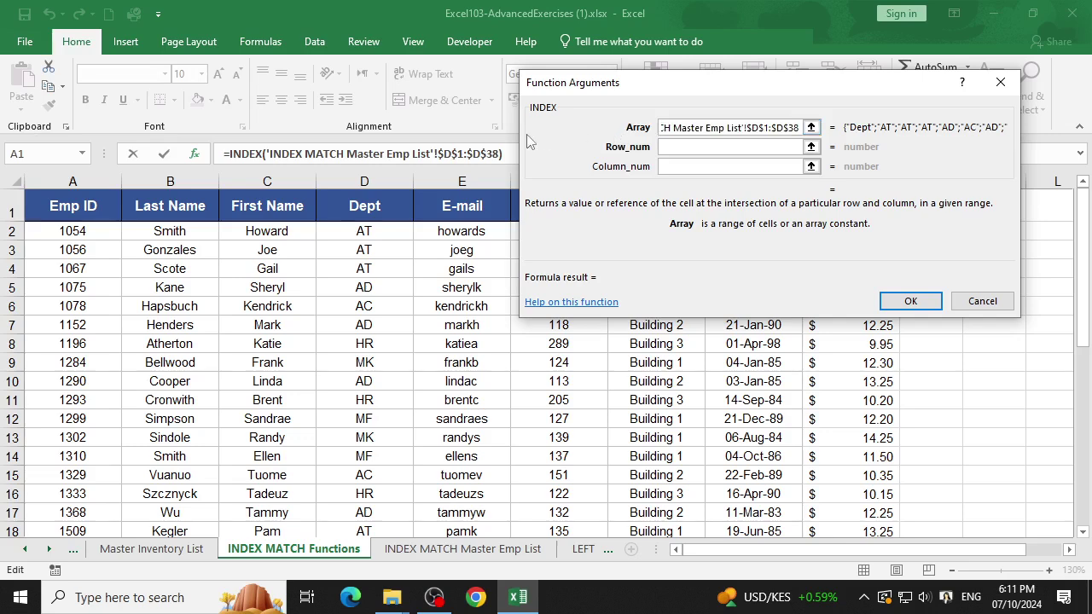
key(BackSpace)
key(BackSpace)
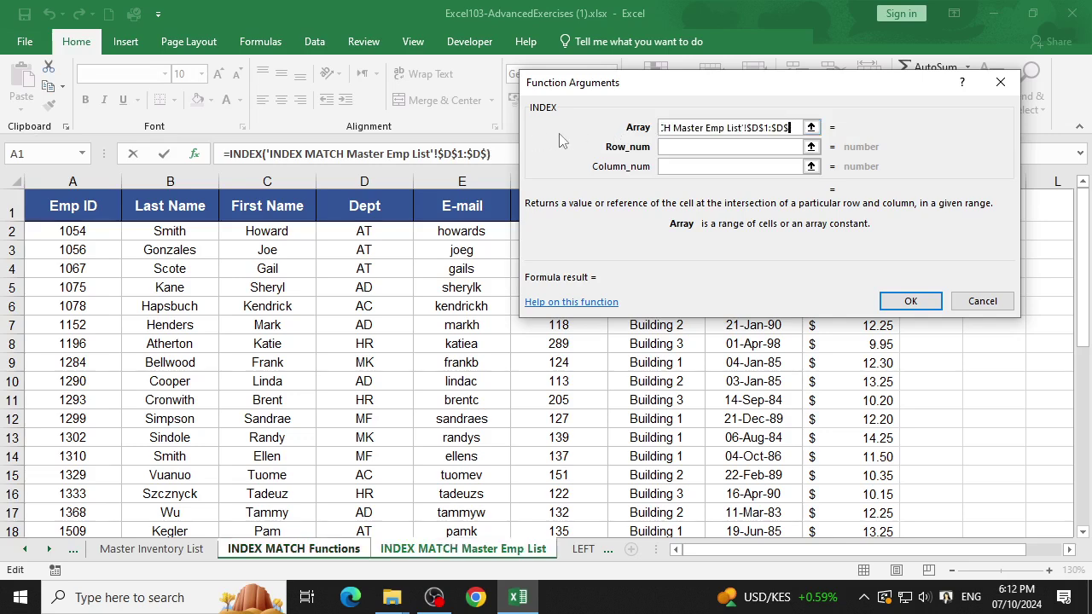
key(BackSpace)
key(BackSpace)
key(BackSpace)
key(BackSpace)
key(BackSpace)
key(BackSpace)
key(BackSpace)
key(BackSpace)
key(BackSpace)
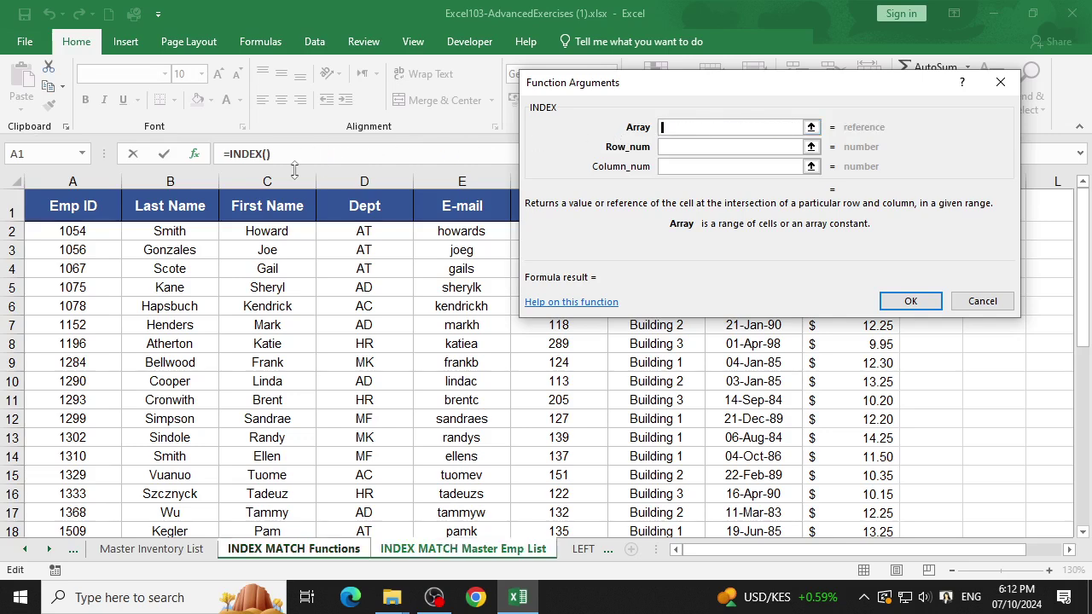
click(98, 212)
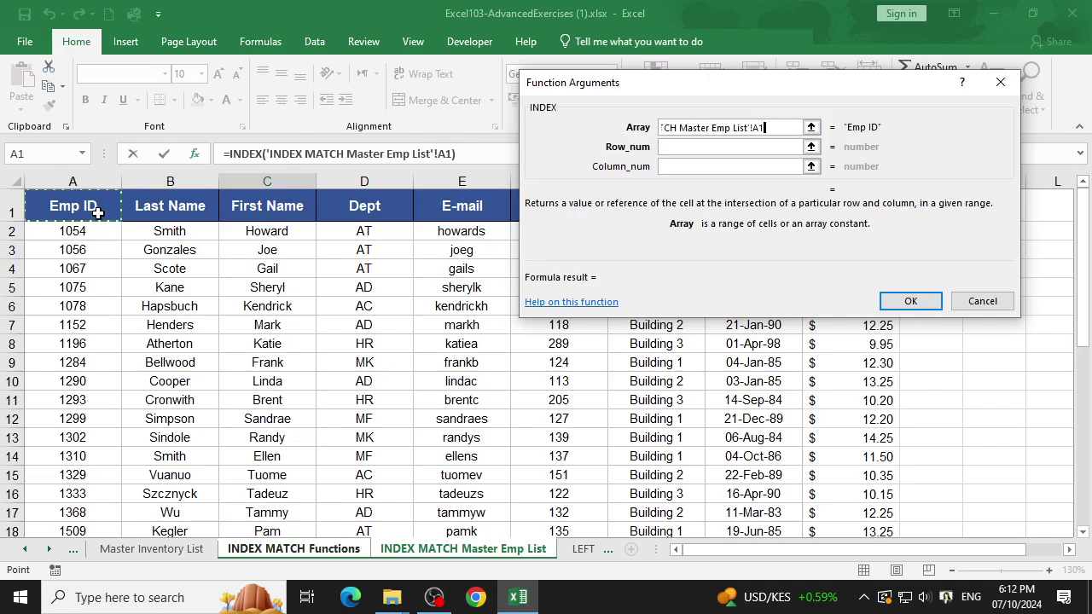
key(ctrl+shift+Right)
key(ctrl+shift+Down)
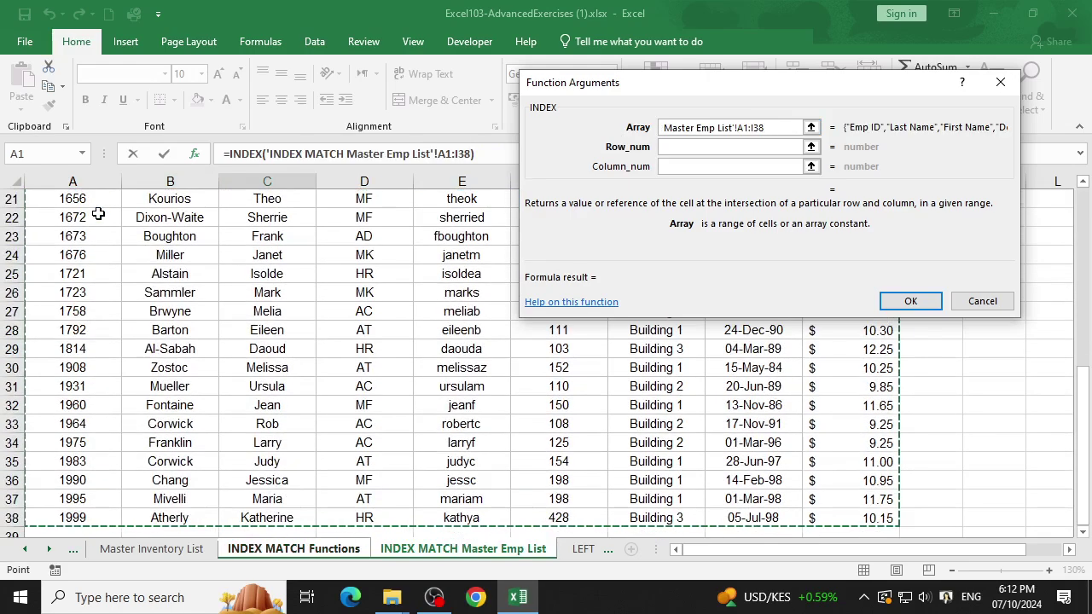
key(F4)
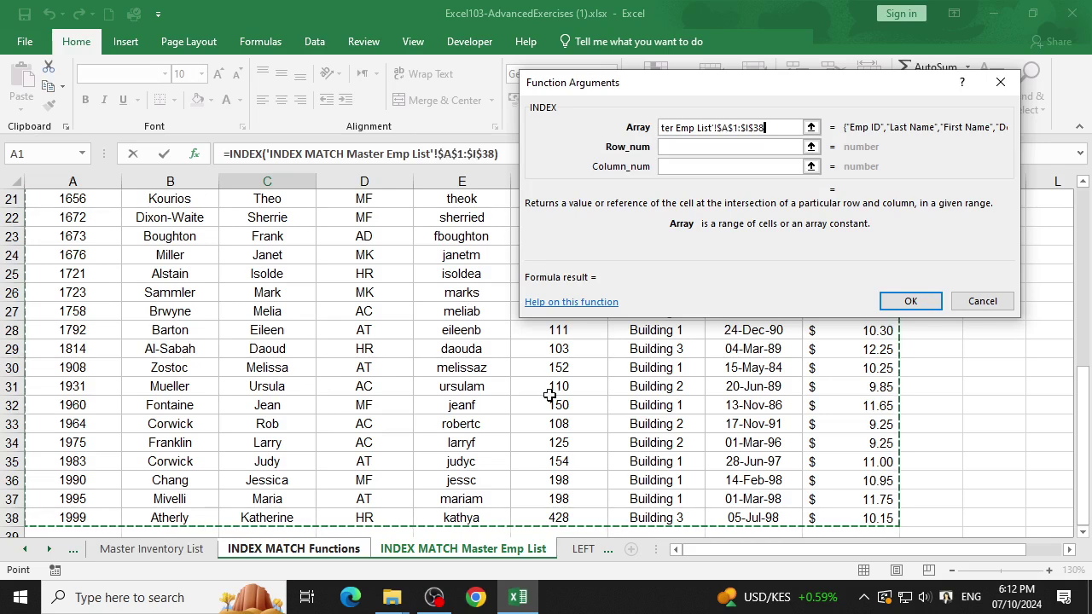
click(699, 149)
text(2)
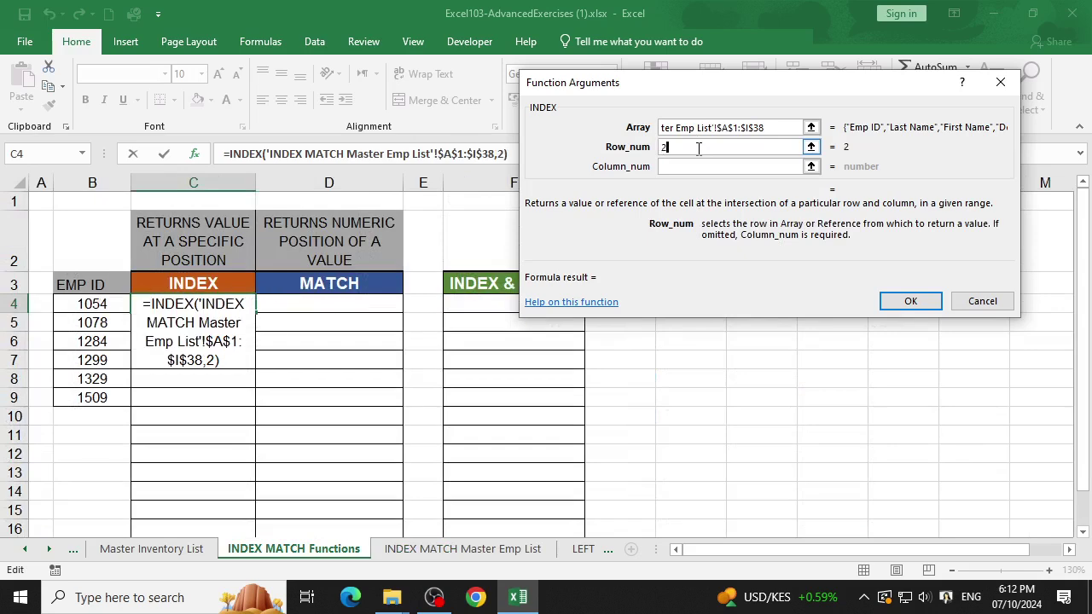
click(735, 168)
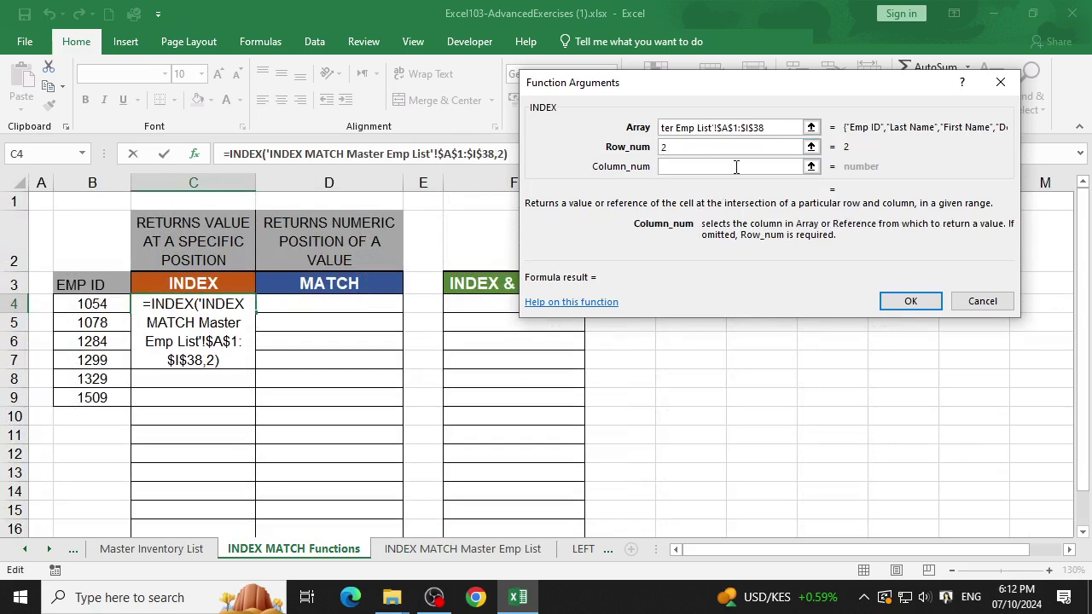
text(1)
click(919, 299)
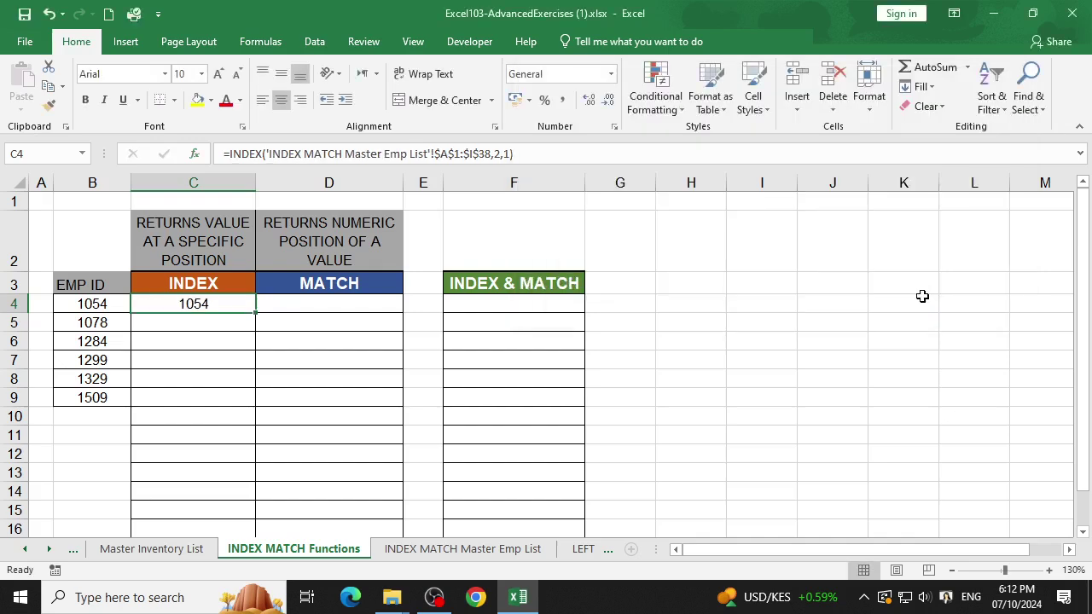
click(395, 549)
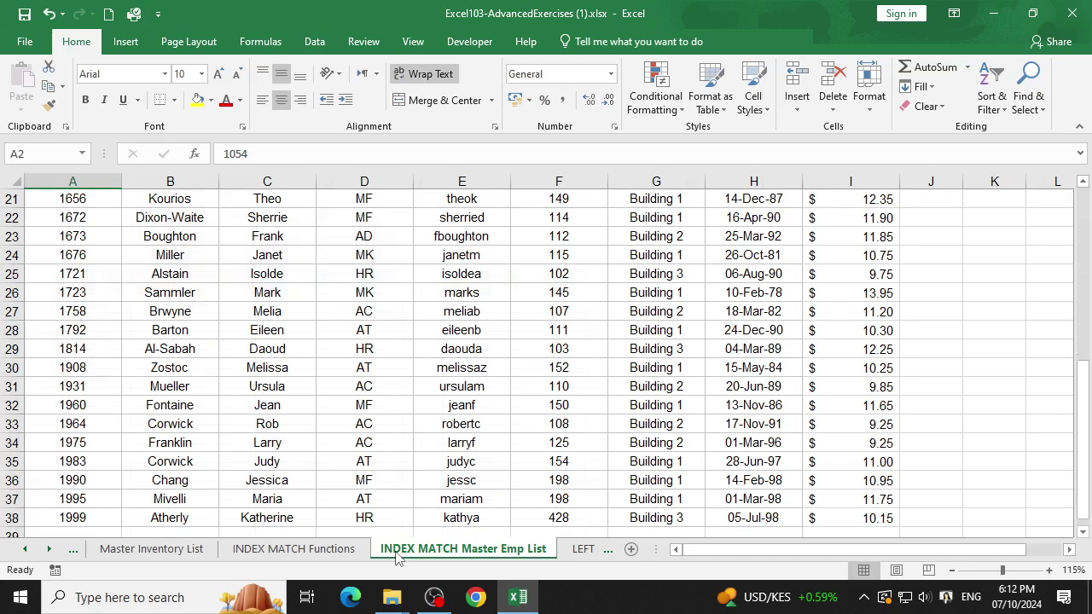
scroll(149, 281, up, 6)
scroll(149, 282, up, 1)
click(7, 231)
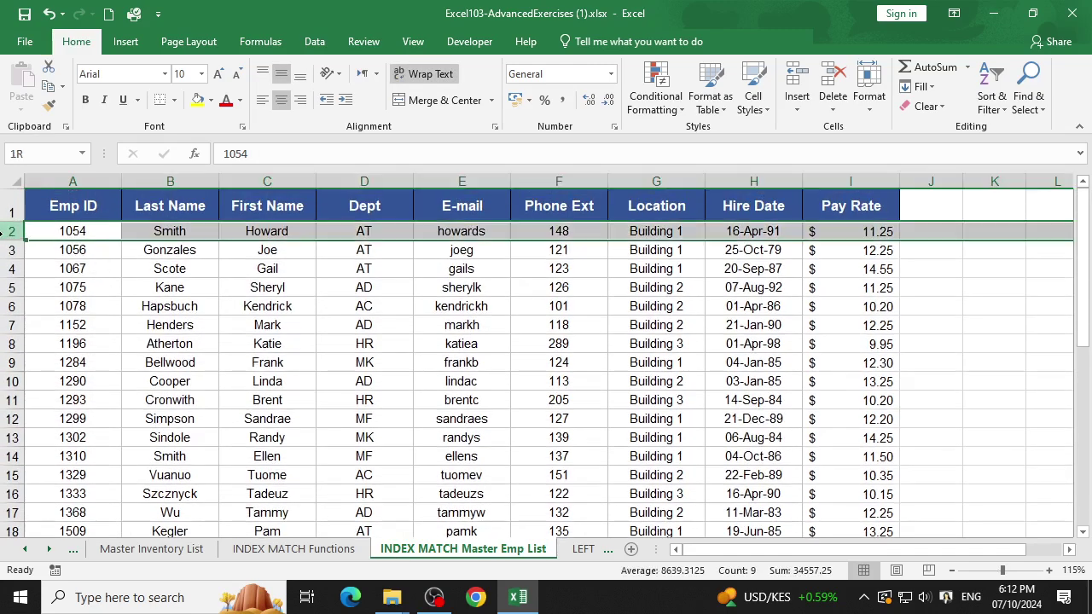
click(57, 182)
click(70, 237)
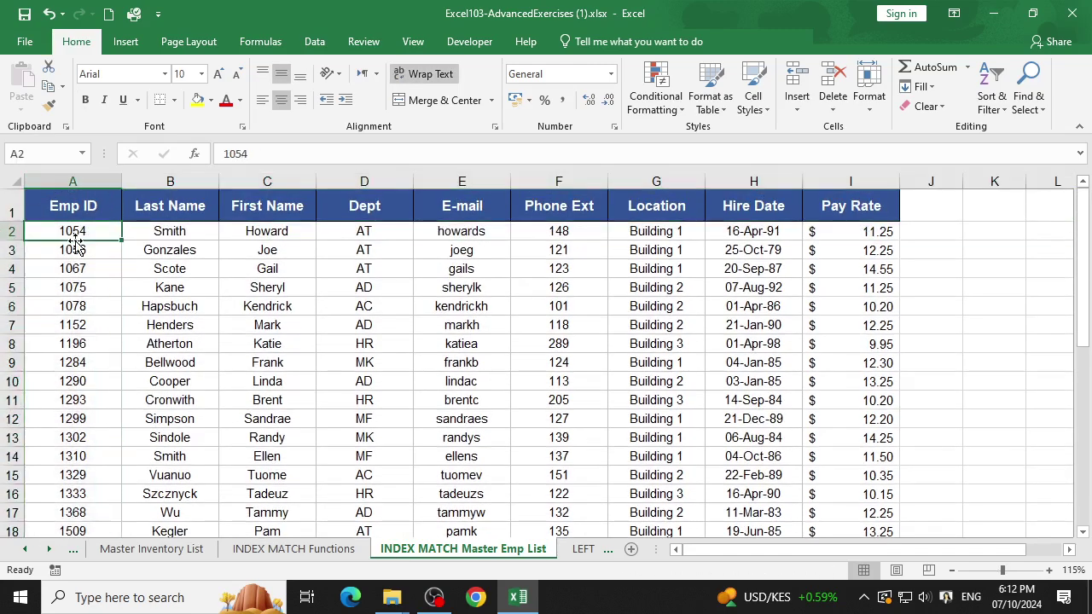
click(256, 550)
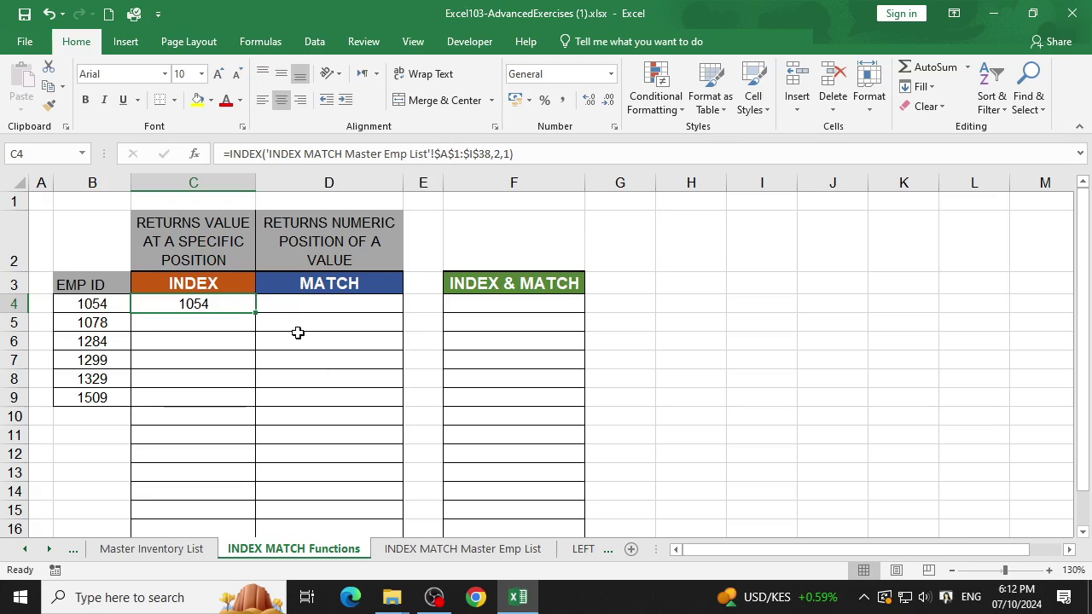
click(365, 304)
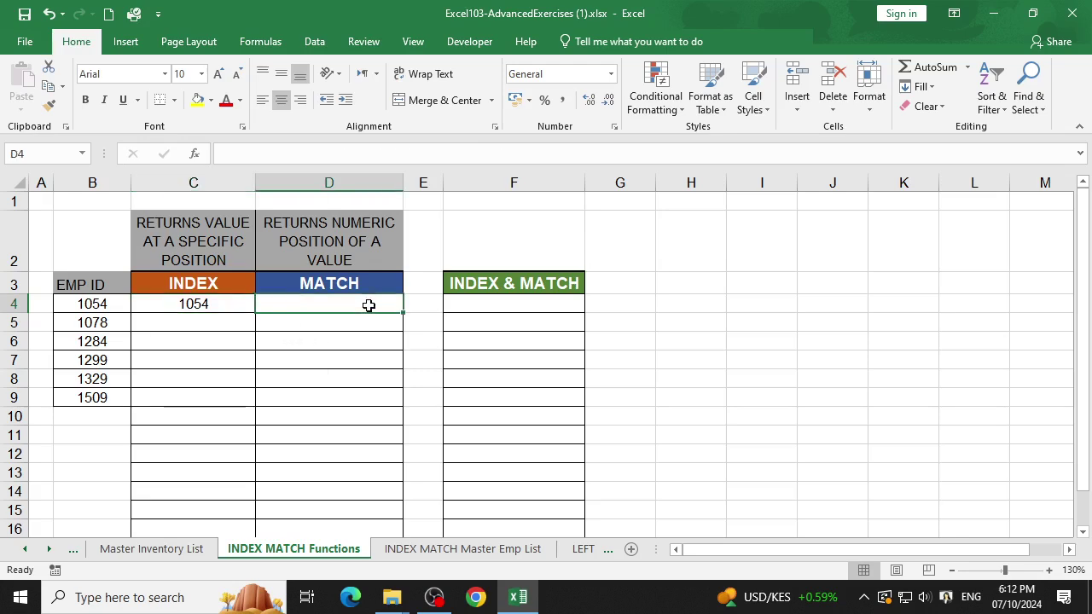
Enter =MATCH( in D4 with Lookup_value B4 and Lookup_array 'INDEX MATCH Master Emp List'!A1:A38.
text(=match)
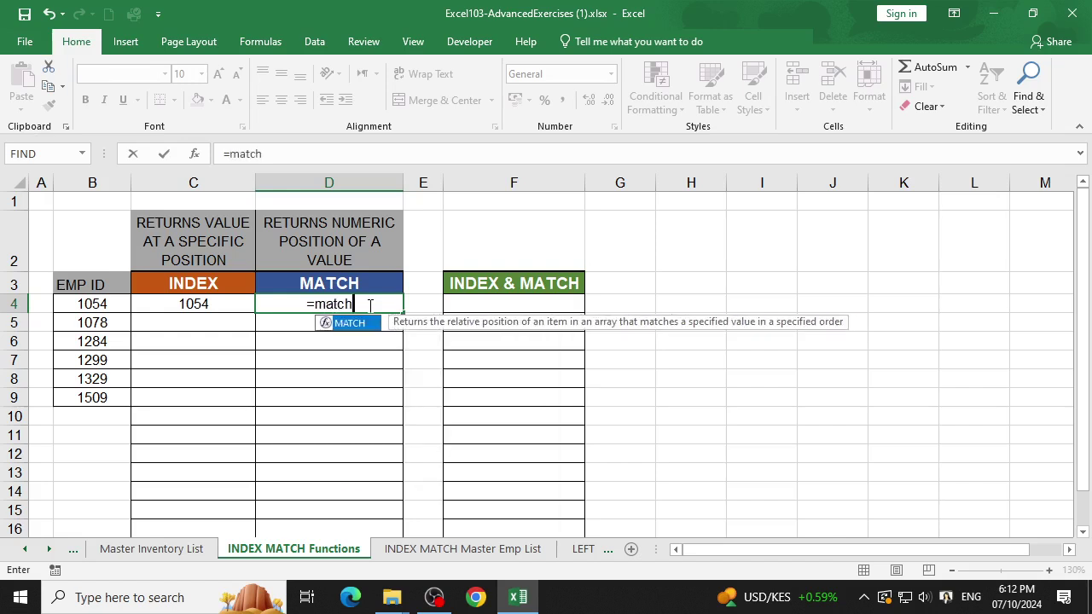
text(()
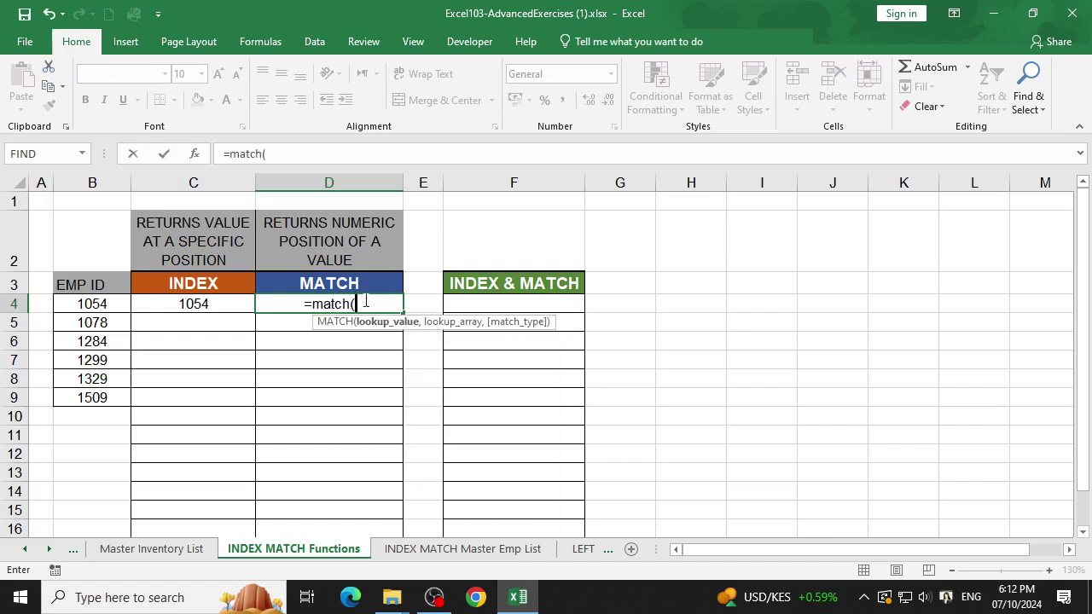
click(195, 157)
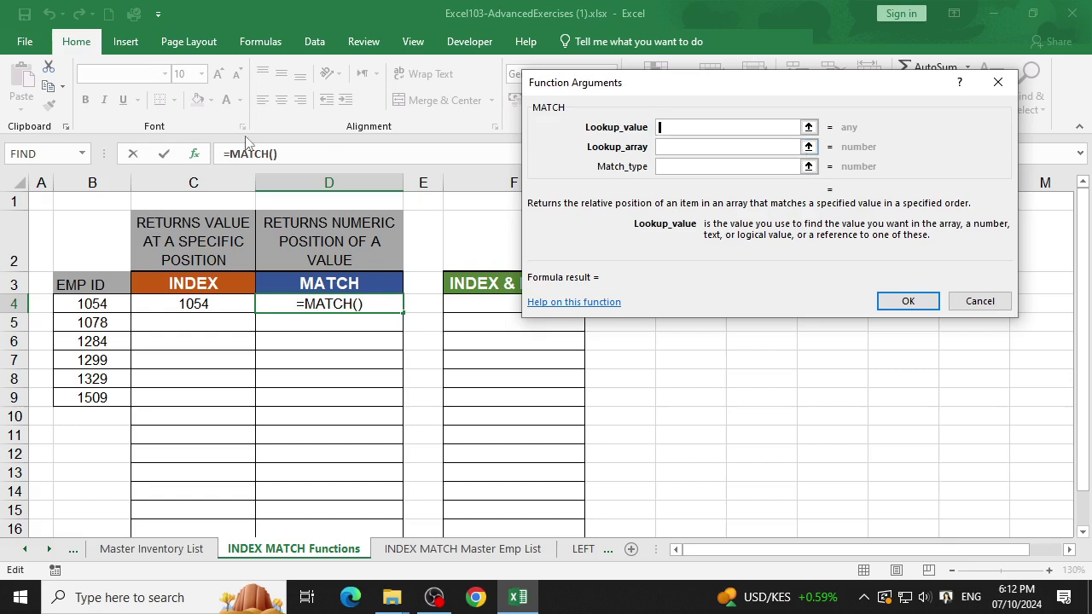
click(79, 312)
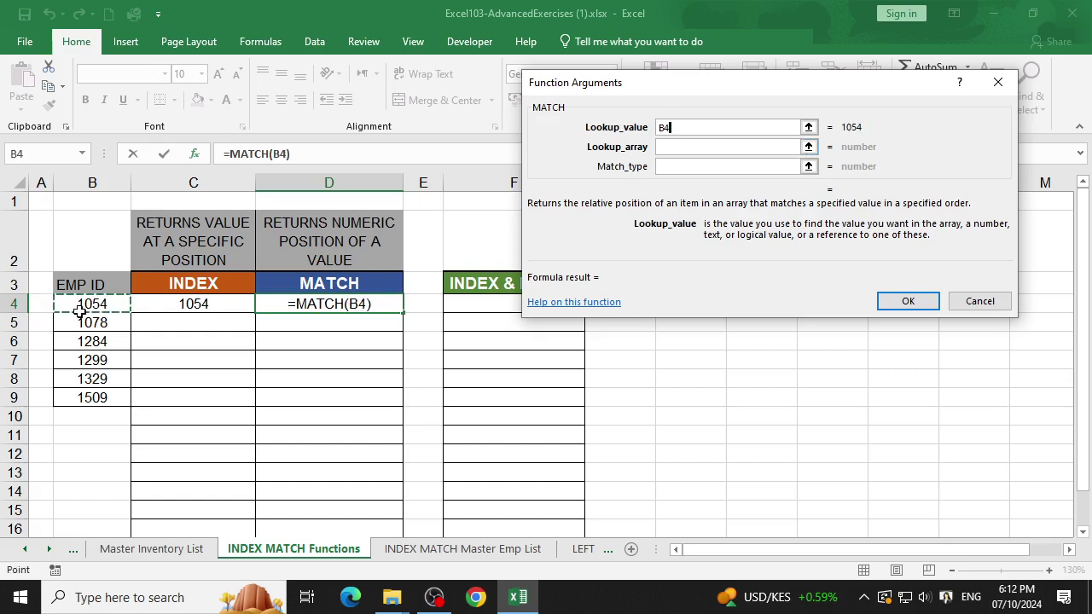
click(730, 147)
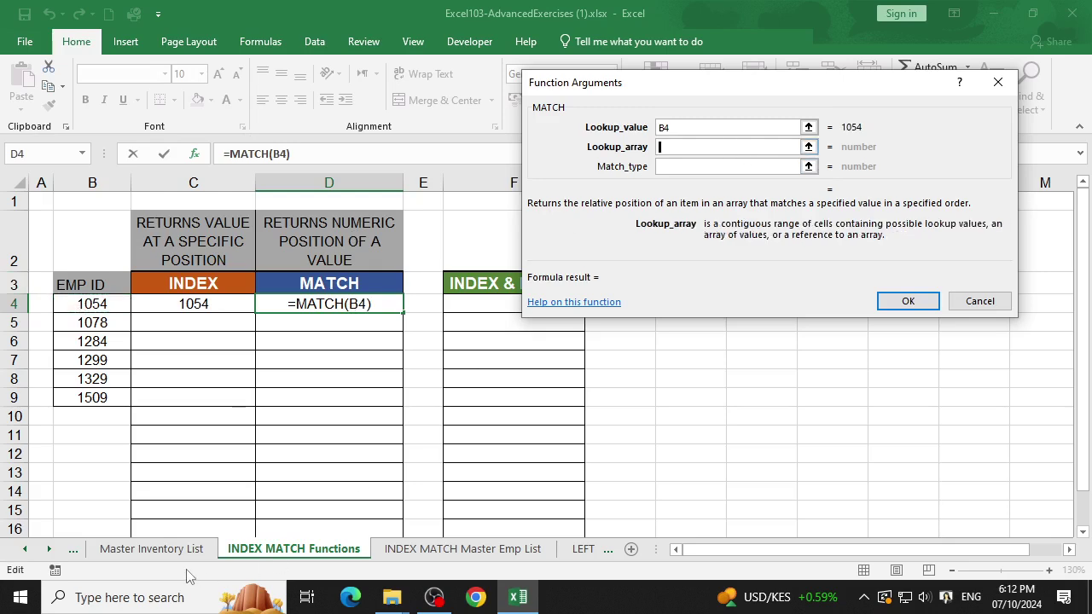
click(450, 554)
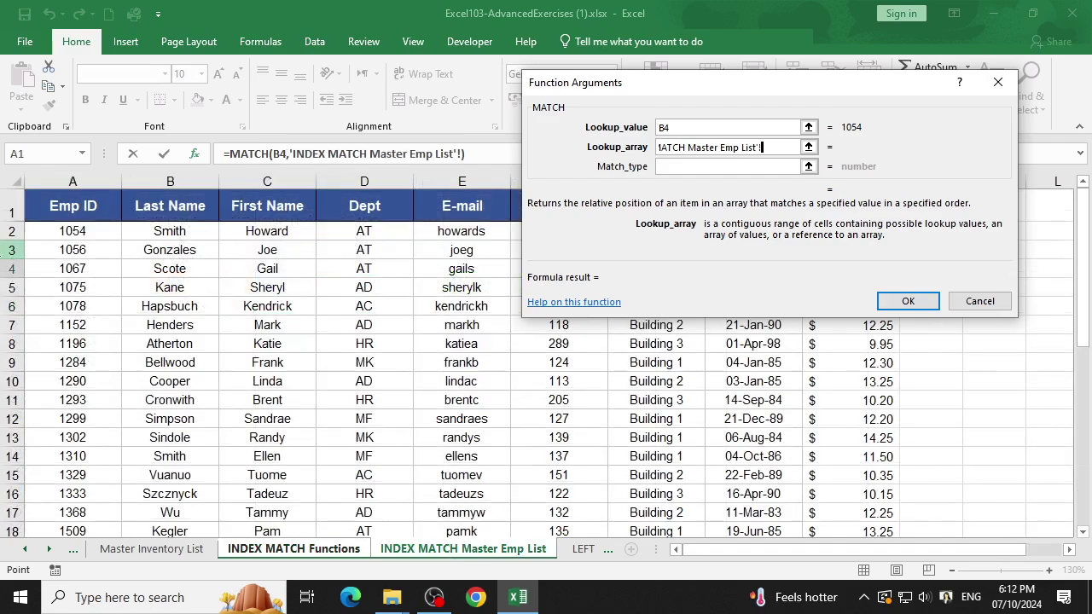
click(73, 212)
key(ctrl+shift+Down)
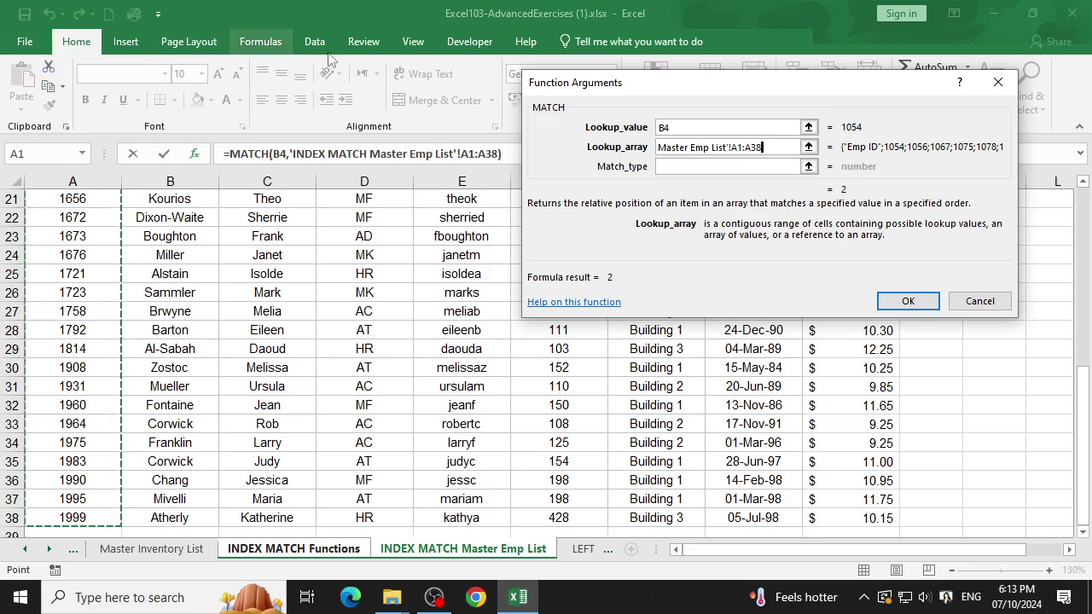
Set Match_type to 0 for an exact match and confirm, so D4 returns 2.
click(723, 166)
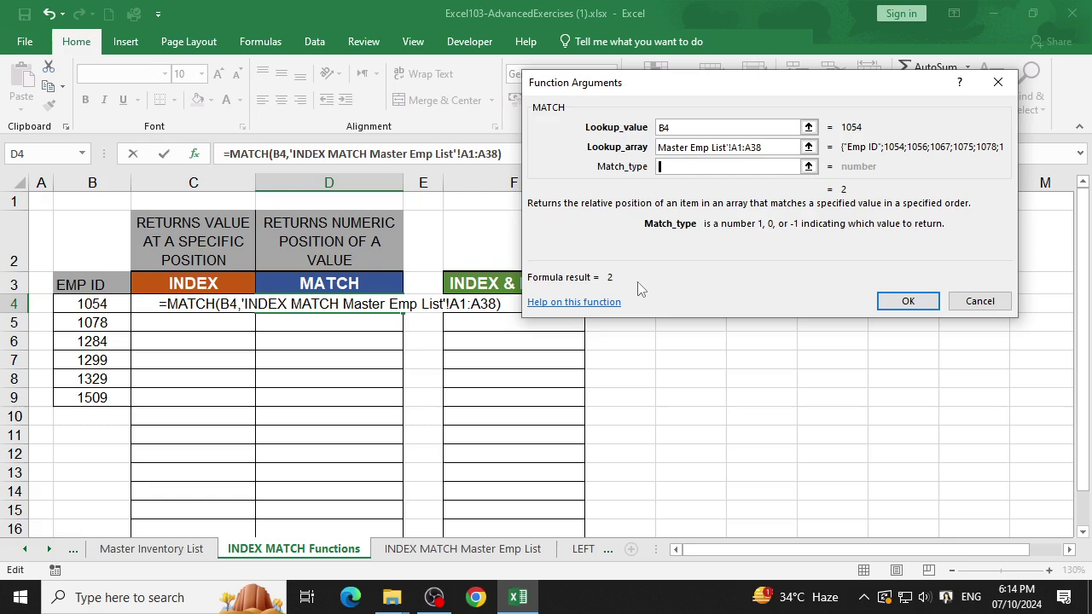
text(0)
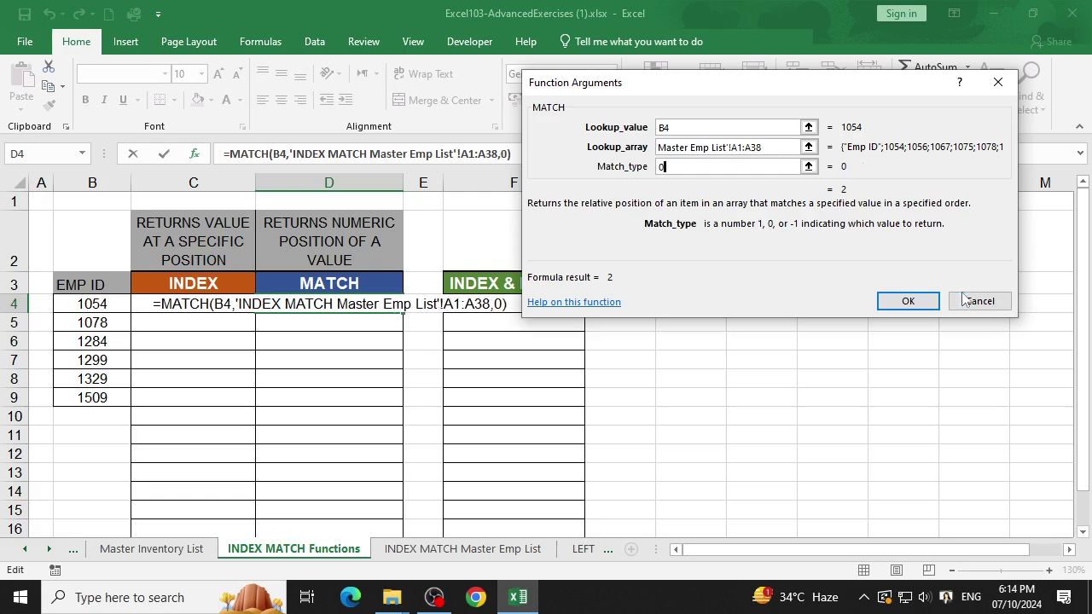
click(909, 301)
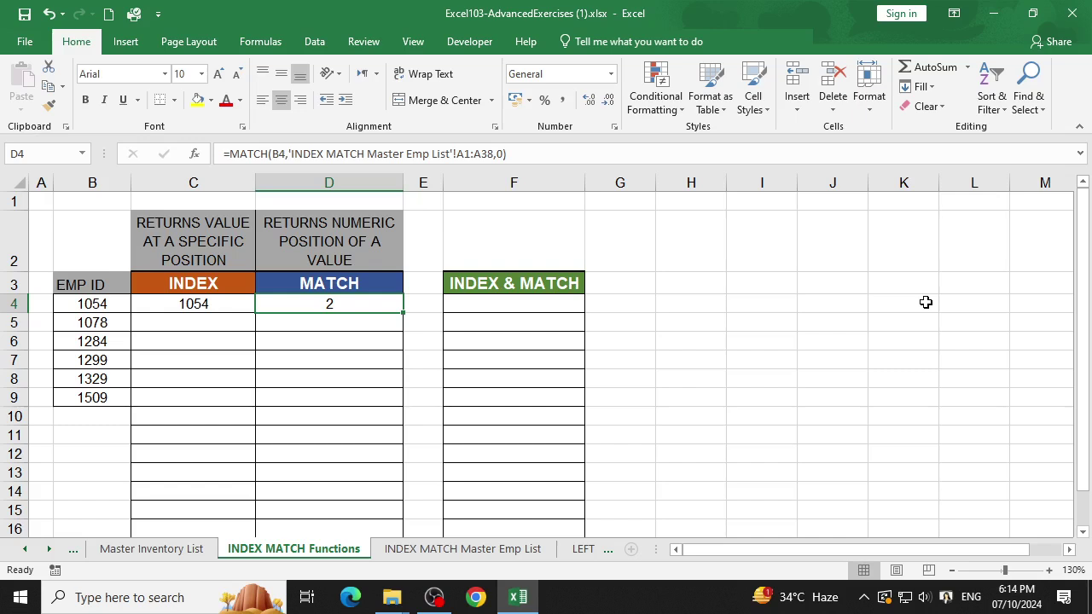
Step back through the sheet tabs via HLOOKUP Function and Master Emp List to VLOOKUP Function.
click(462, 549)
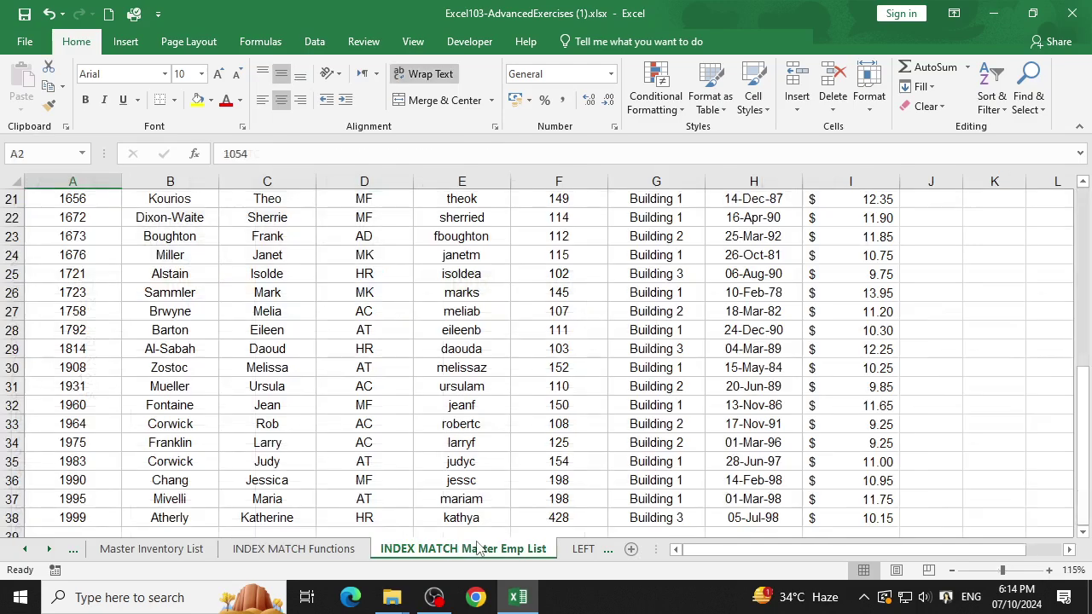
scroll(569, 512, up, 7)
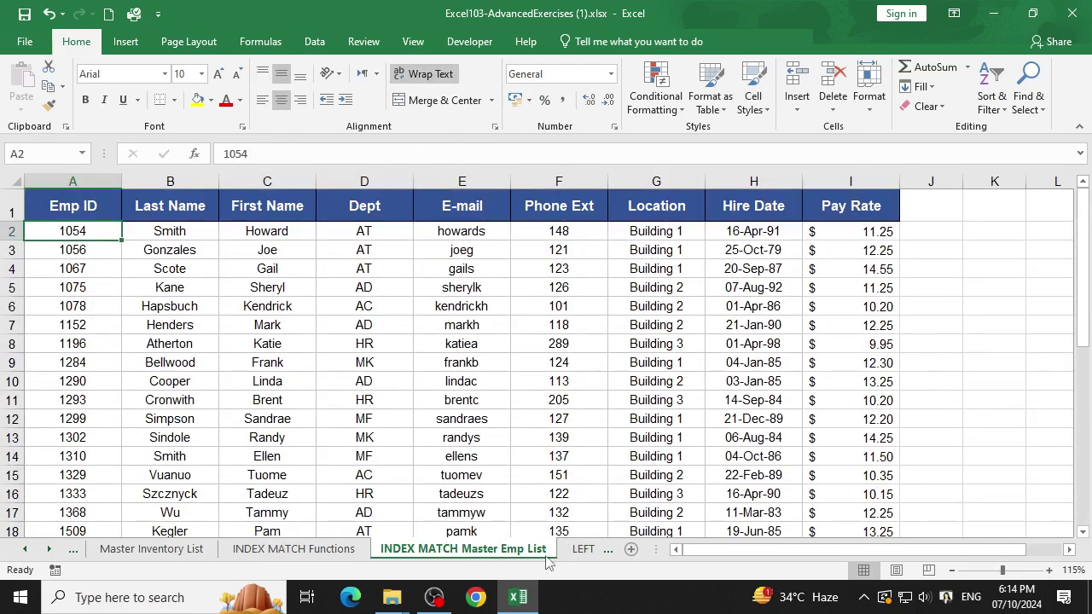
click(584, 549)
click(170, 552)
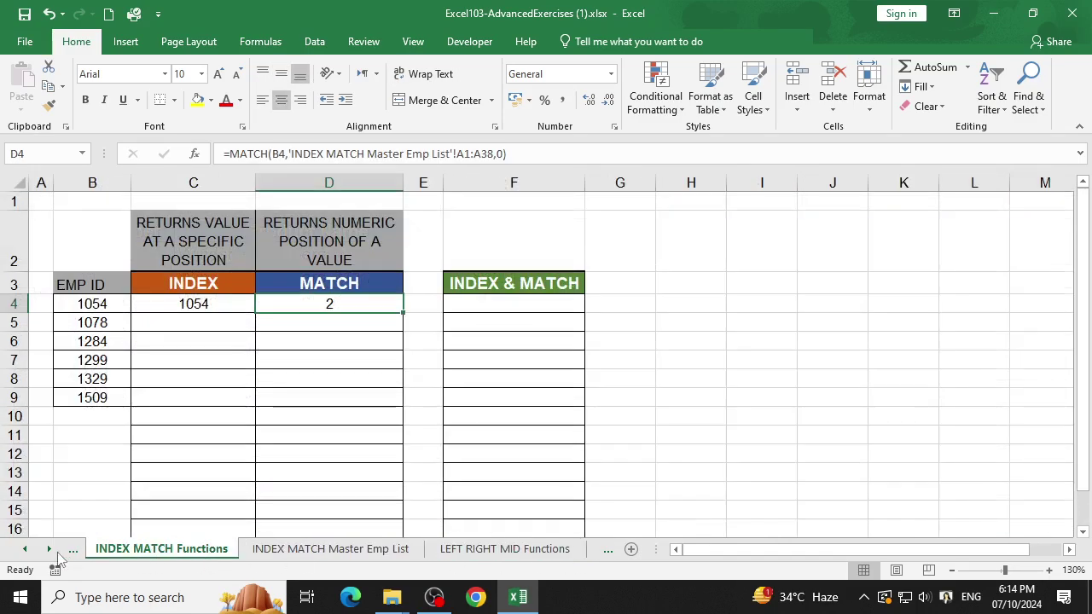
click(27, 549)
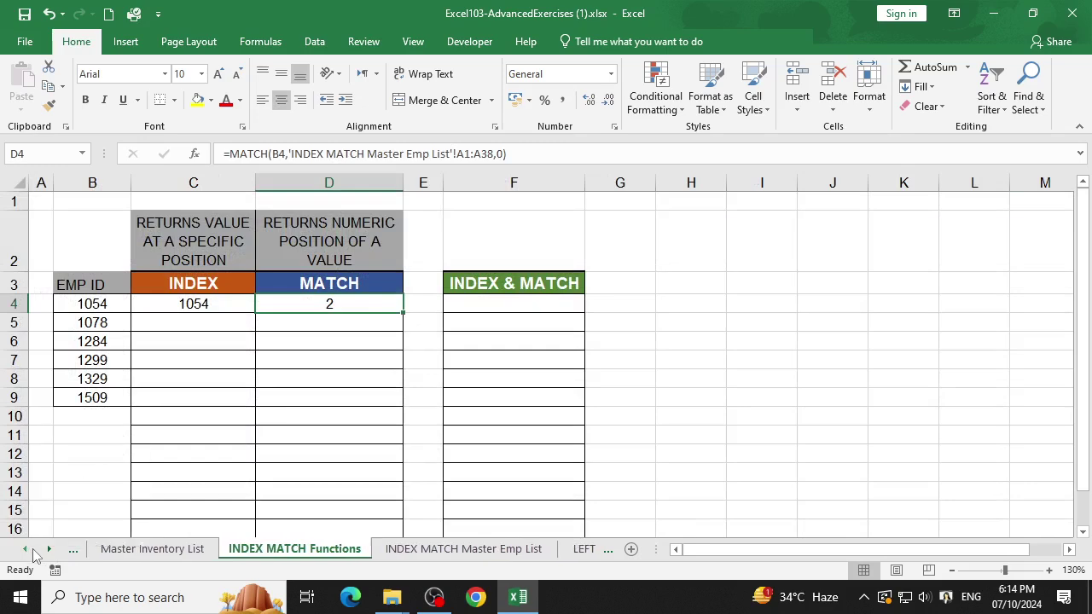
click(27, 549)
click(177, 552)
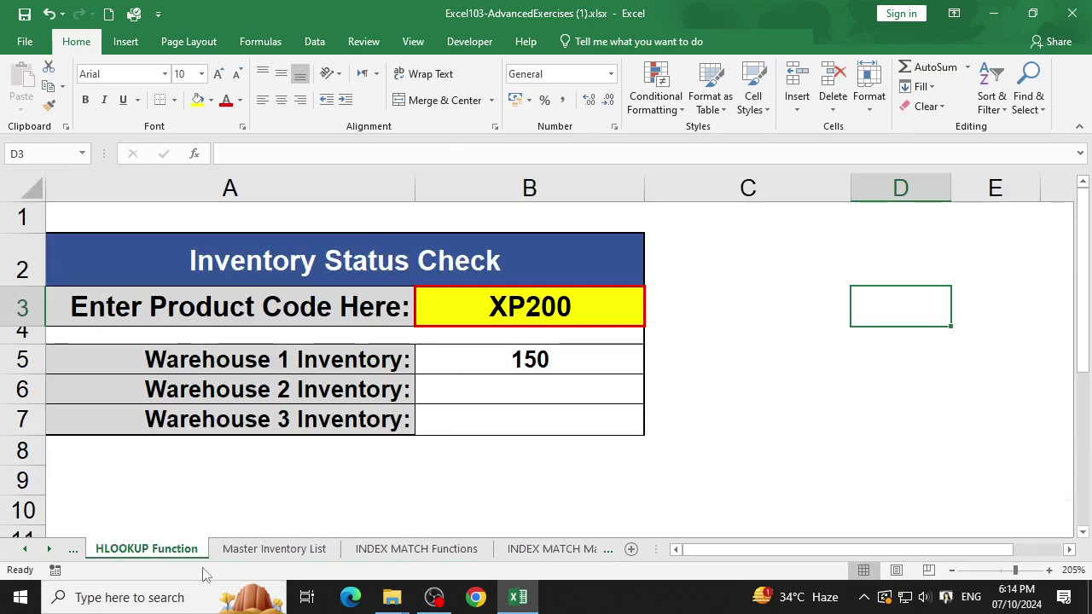
click(30, 551)
click(116, 552)
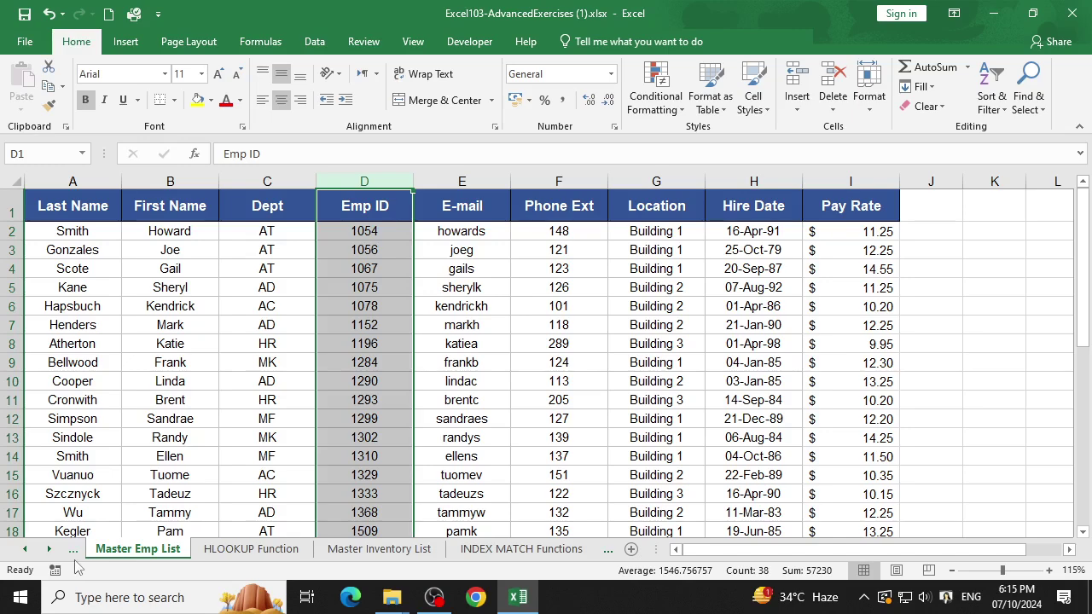
click(26, 548)
click(145, 548)
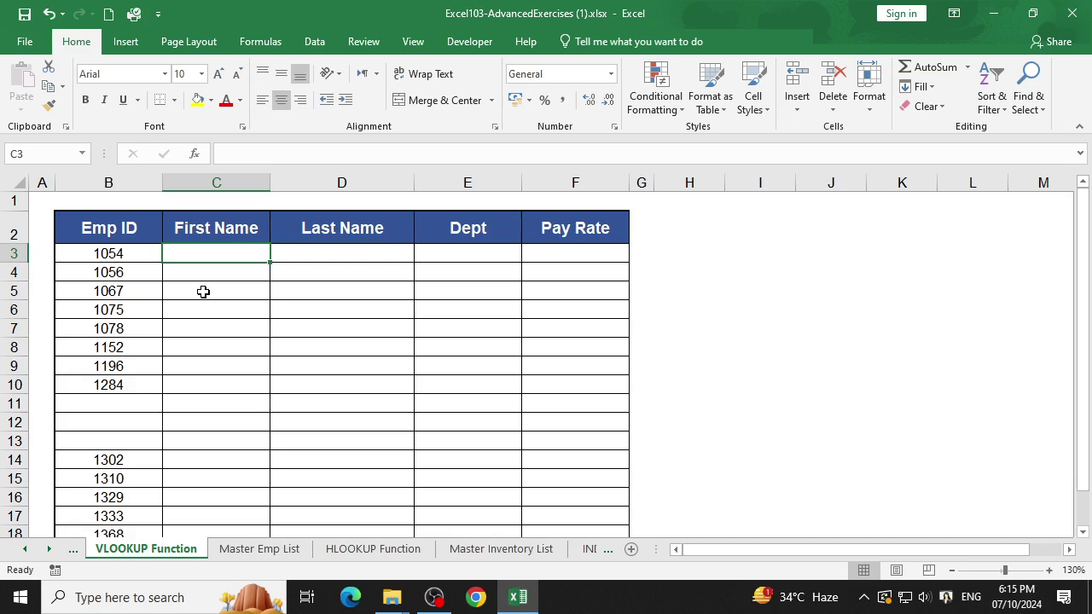
Start an array-form =INDEX in C3 with 'Master Emp List'!$A$1:$I$38 as its array.
text(=ind)
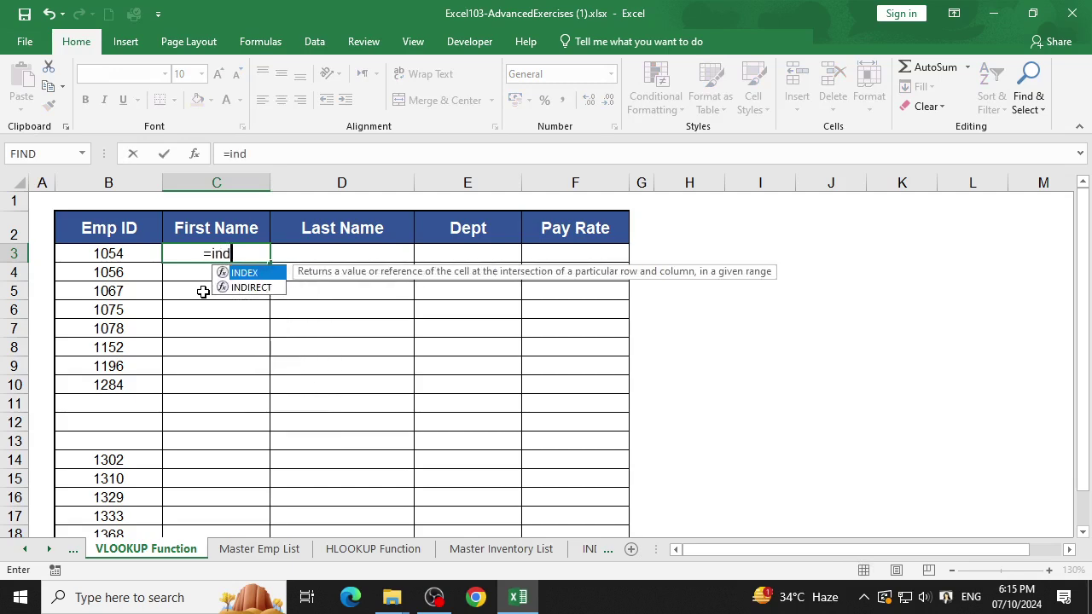
text(ex)
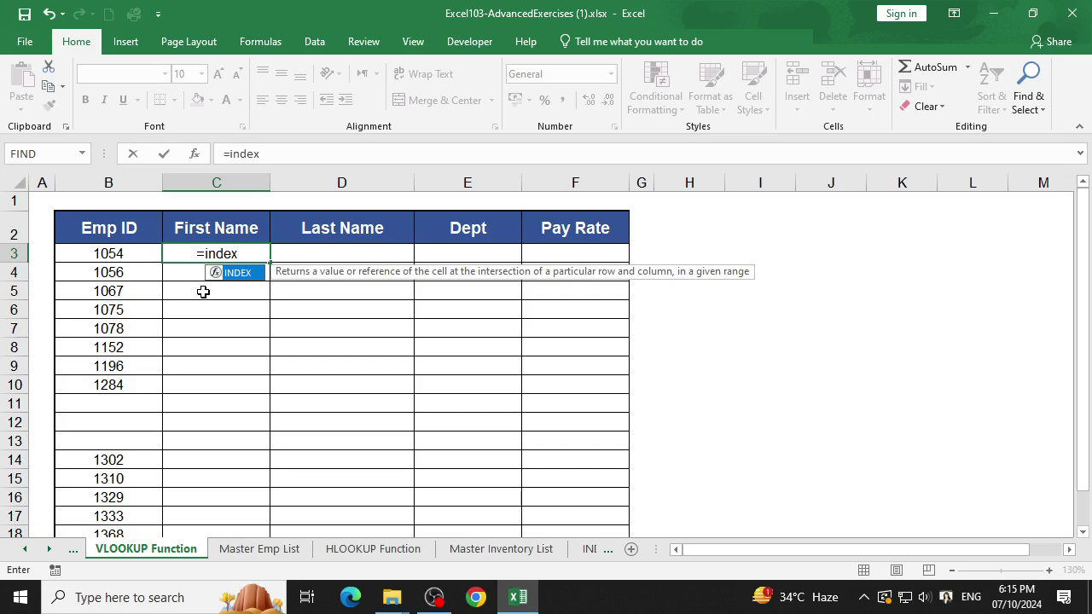
text(()
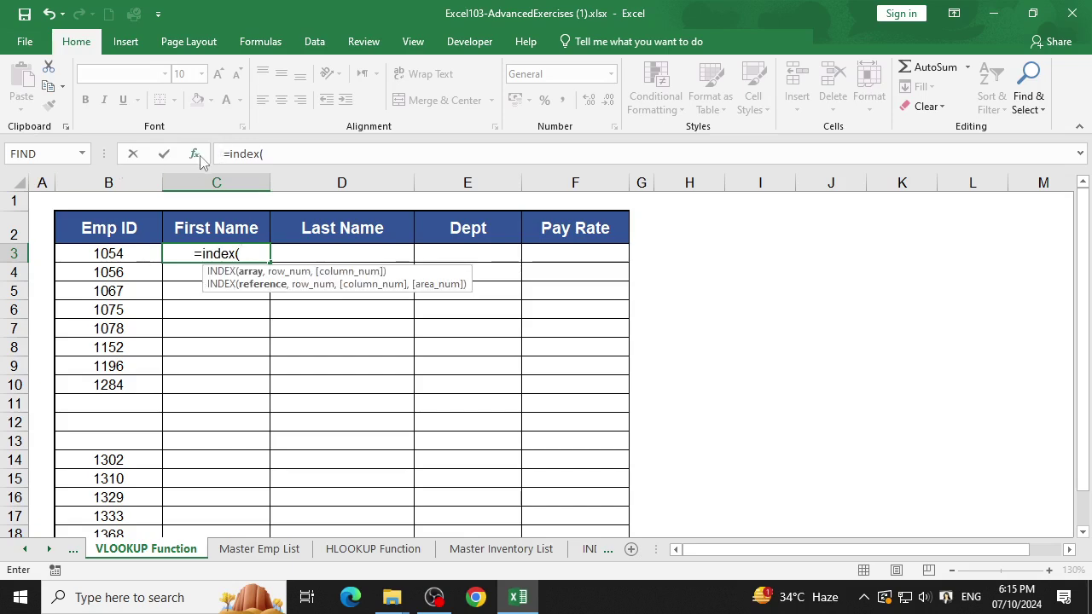
click(196, 156)
click(811, 241)
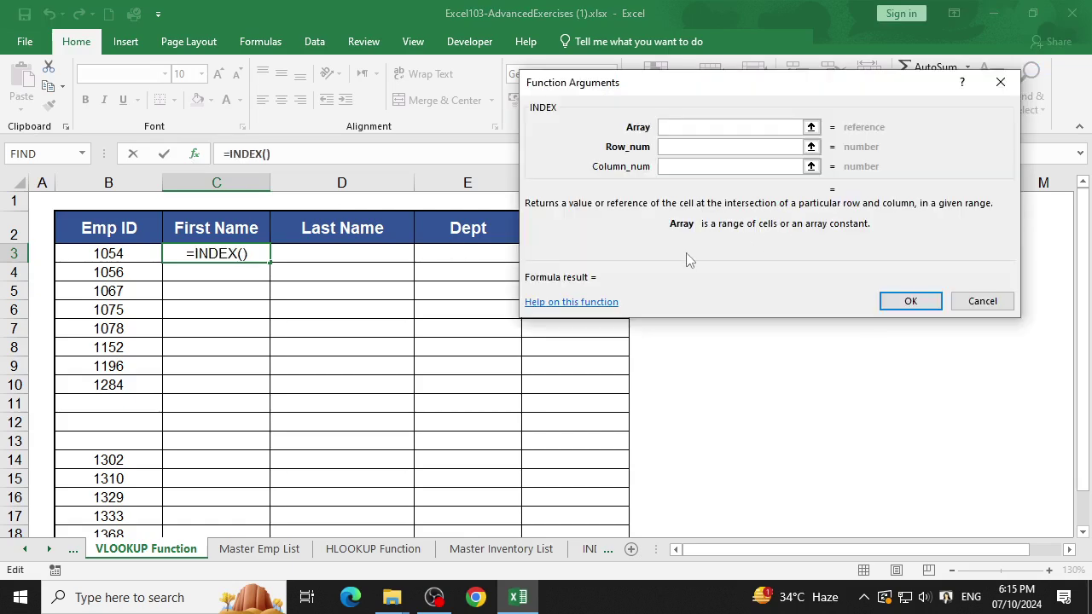
click(254, 548)
click(53, 203)
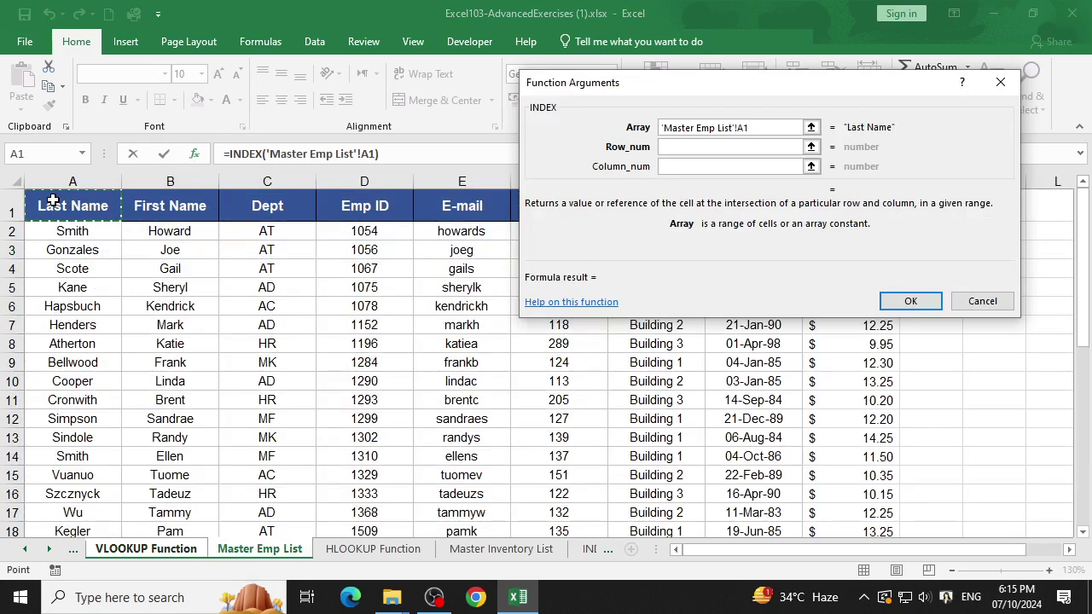
key(ctrl+shift+Right)
key(ctrl+shift+Down)
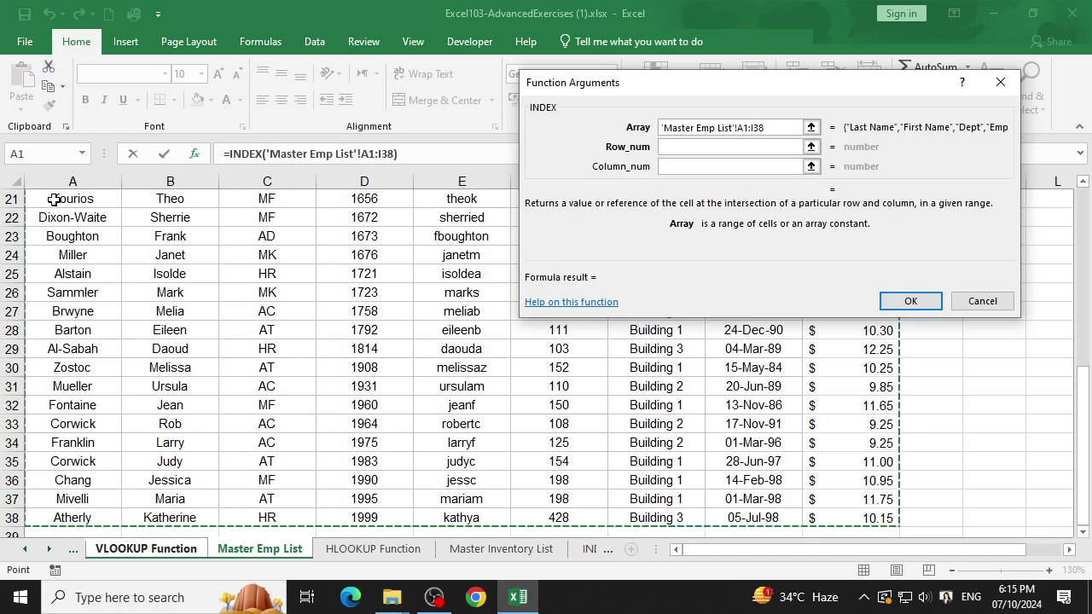
key(F4)
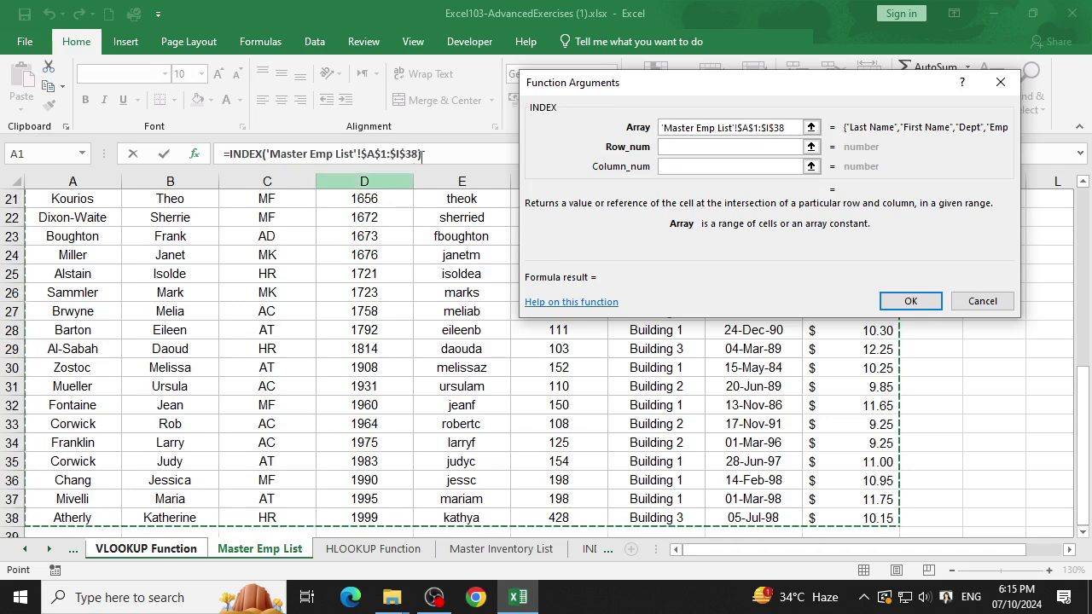
Discard the INDEX formula and retype =INDEX( in C3, choosing the array form.
click(981, 301)
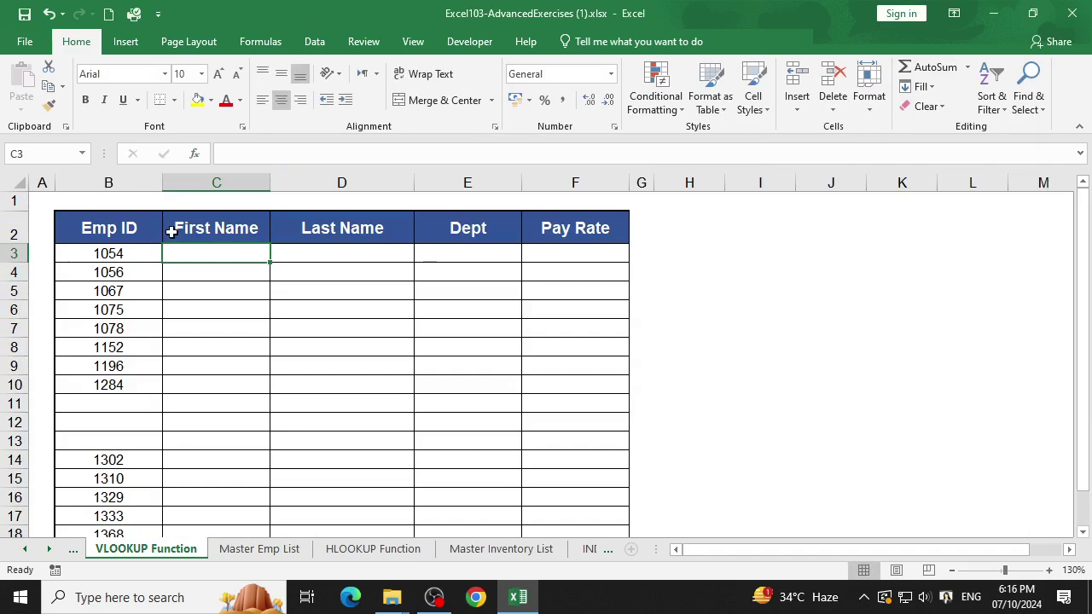
text(=)
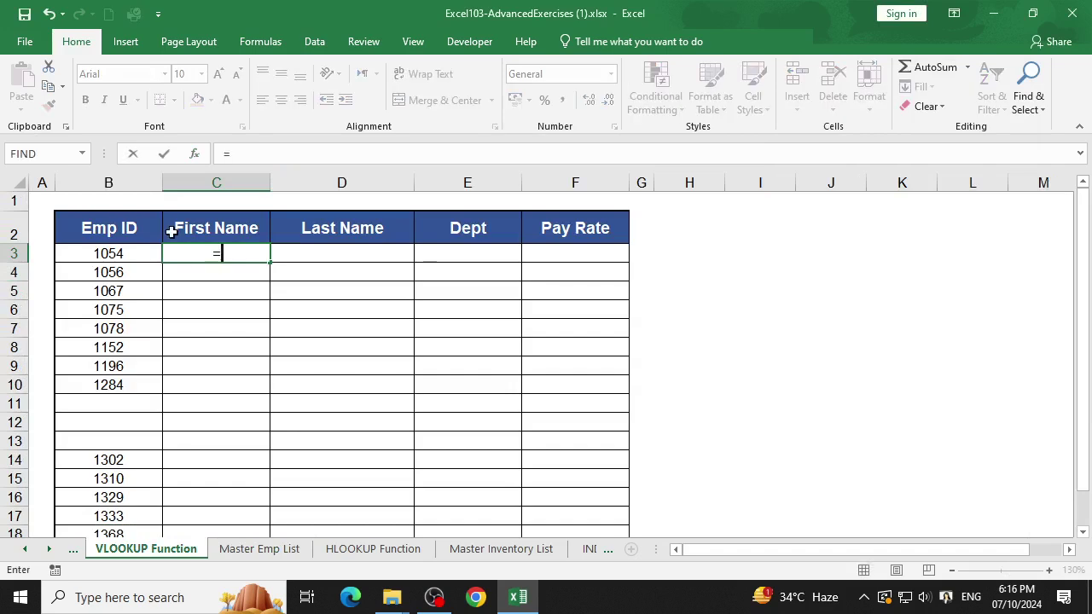
text(v)
key(BackSpace)
text(inde)
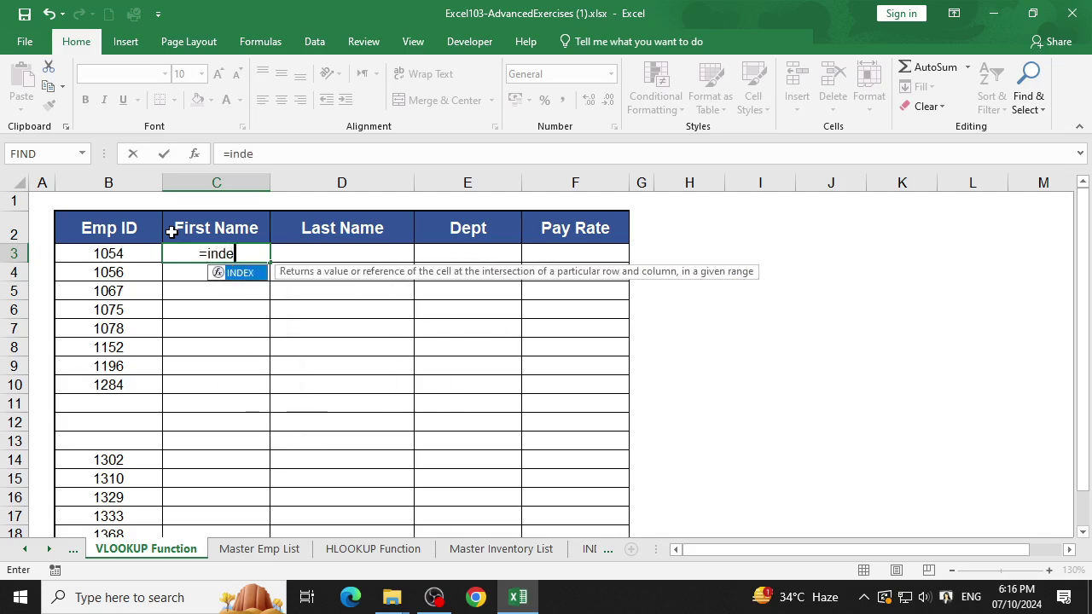
text(x()
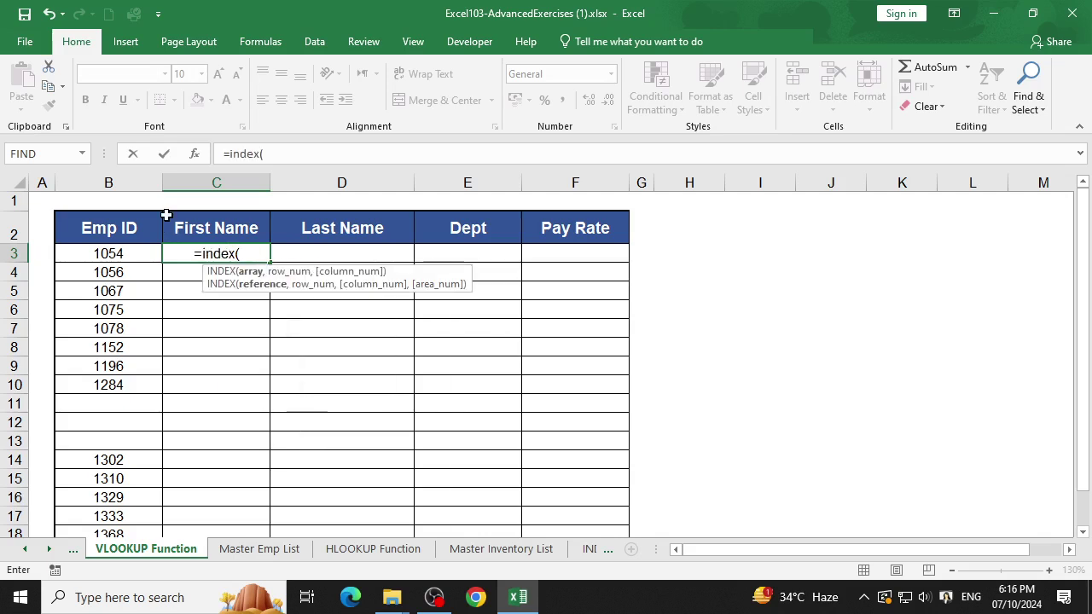
click(196, 153)
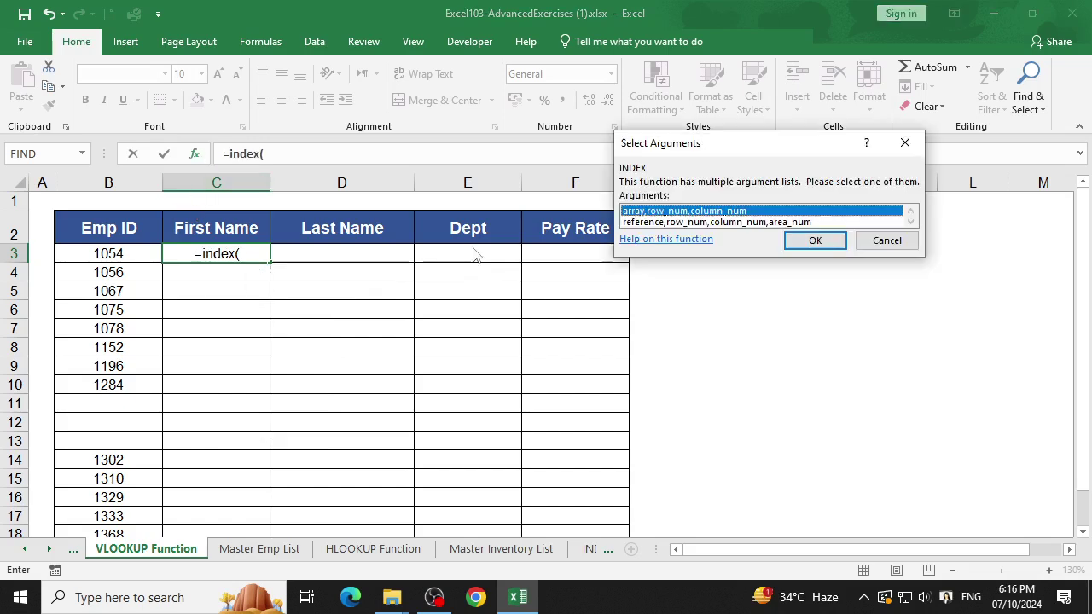
click(810, 241)
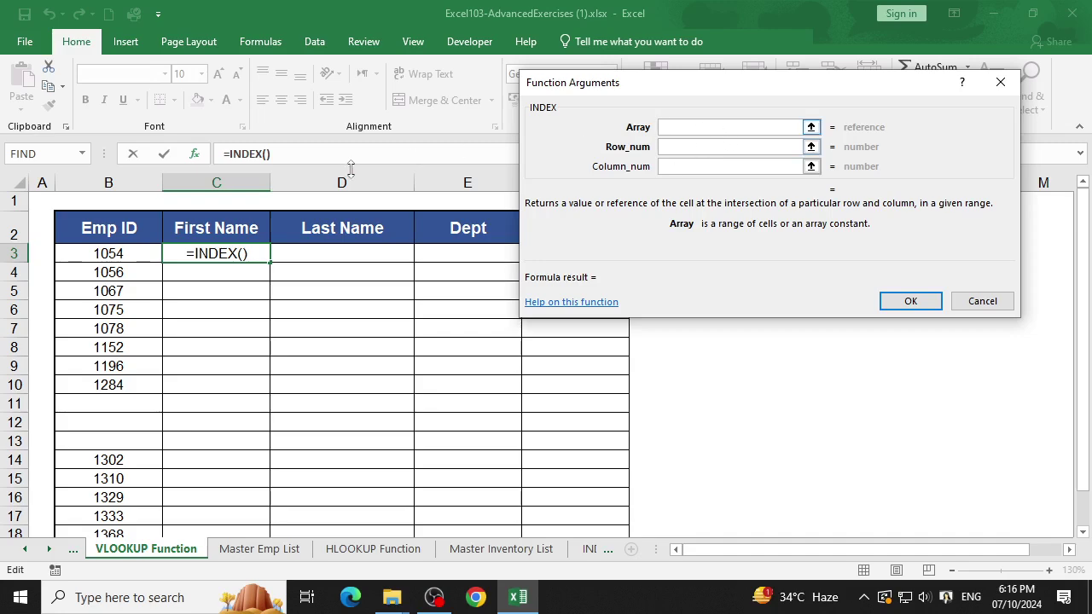
Set the INDEX array to 'Master Emp List'!A1:I38 and move to the row argument.
click(259, 548)
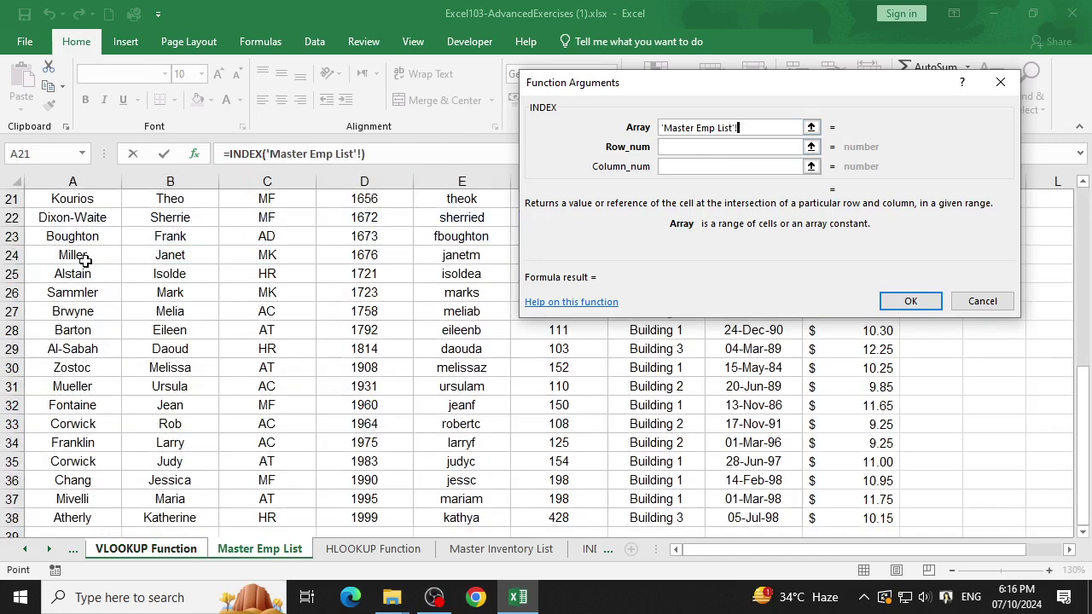
scroll(77, 198, up, 4)
scroll(78, 199, up, 2)
scroll(78, 198, up, 1)
click(78, 200)
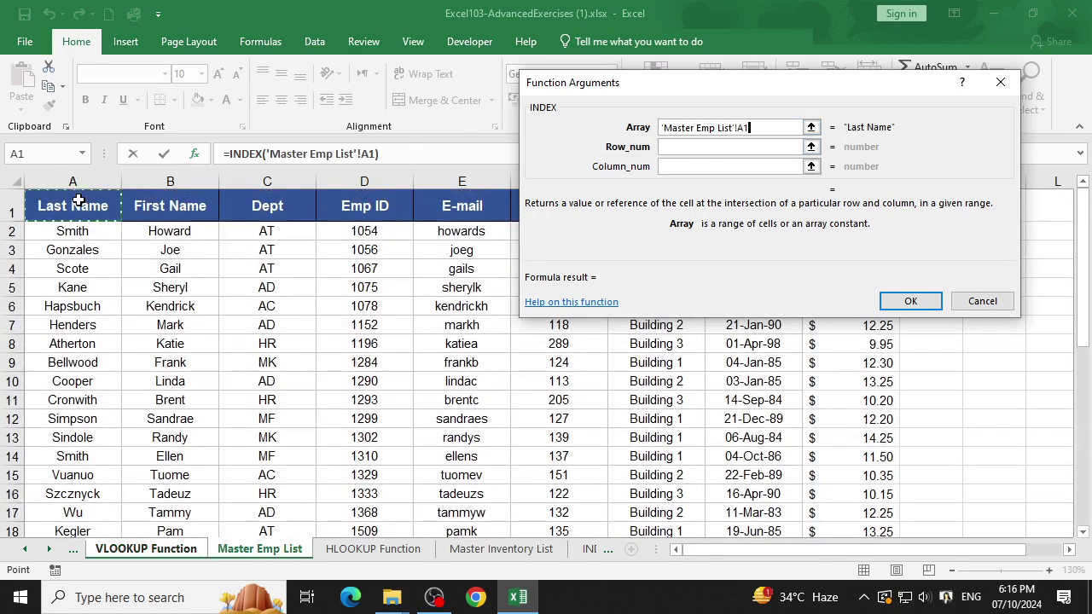
key(ctrl+shift+End)
scroll(78, 199, down, 6)
scroll(78, 199, down, 1)
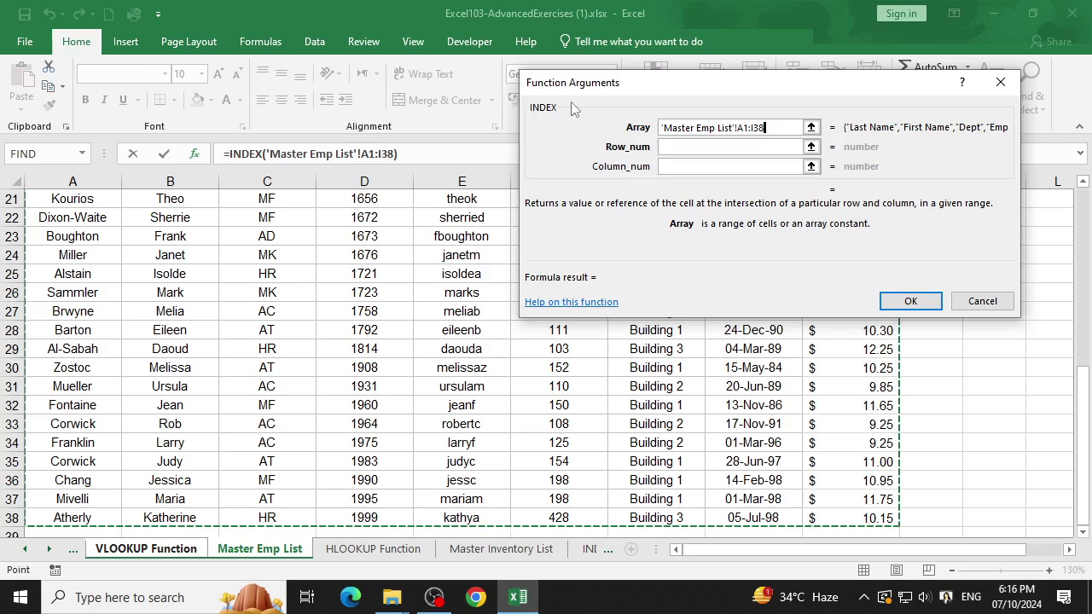
click(774, 146)
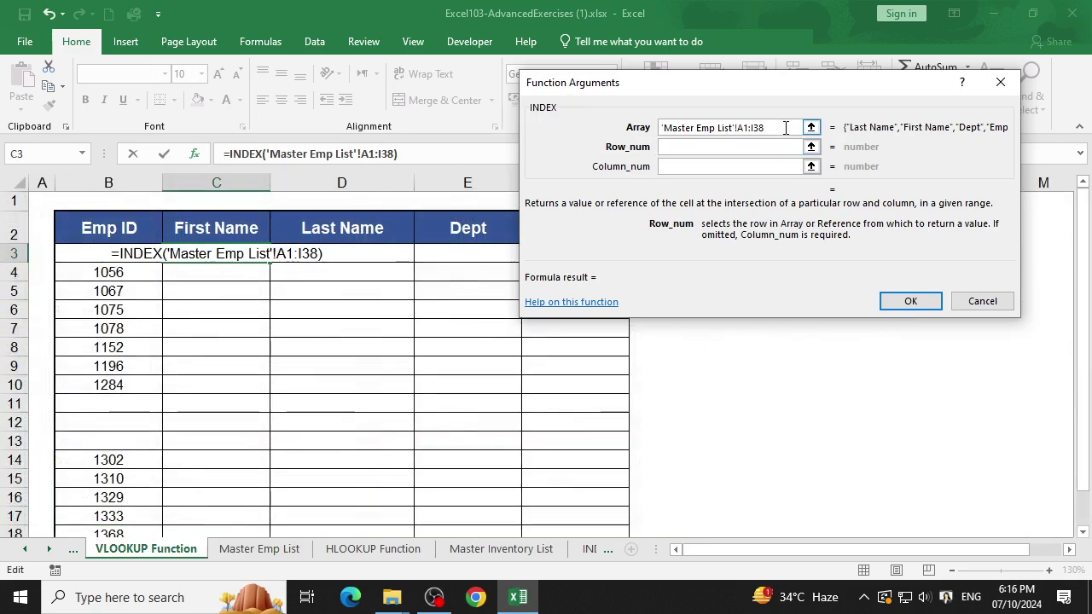
Lock both the I38 end and the A1 start of the array reference with F4.
click(785, 128)
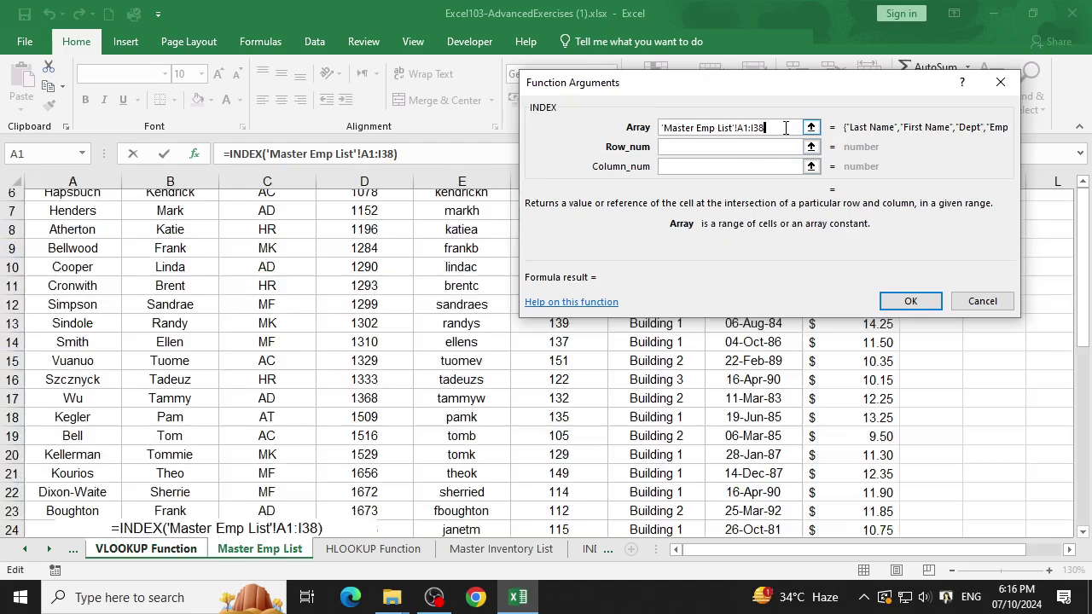
key(F4)
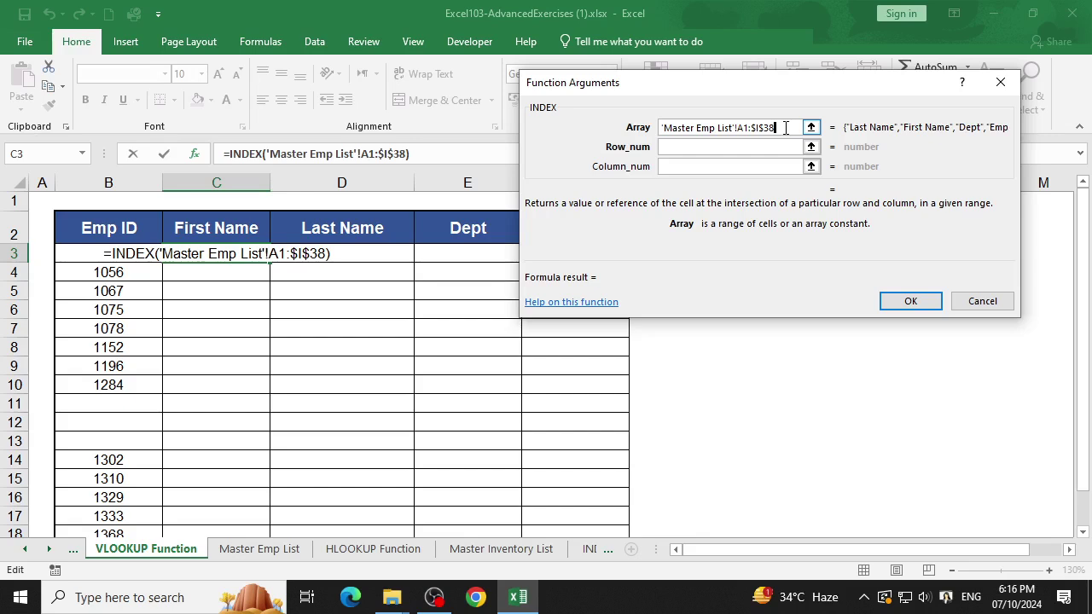
drag(776, 127, 737, 127)
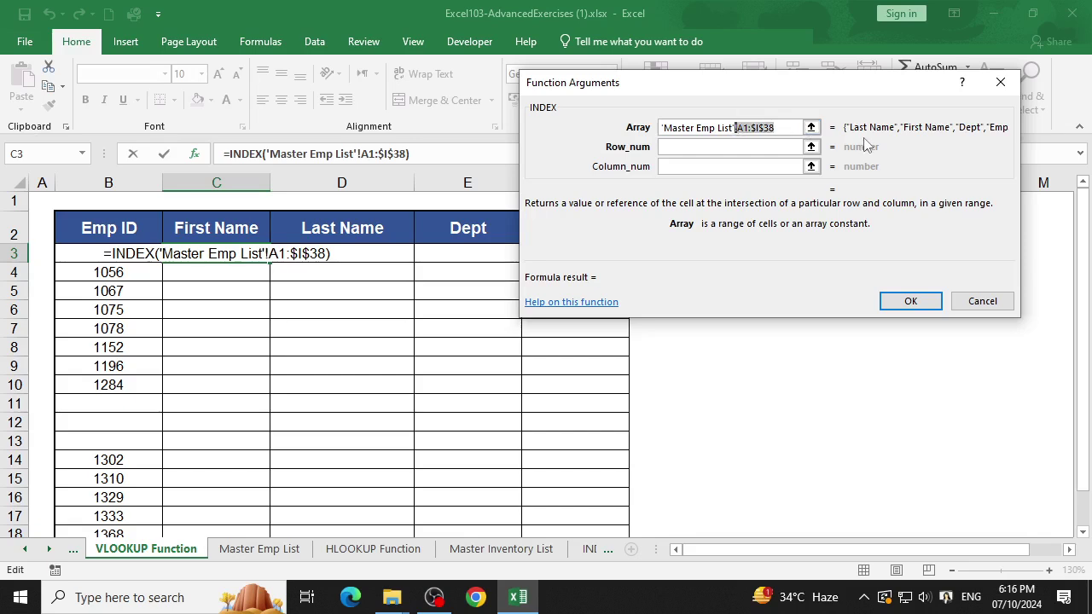
click(785, 128)
click(743, 127)
text($)
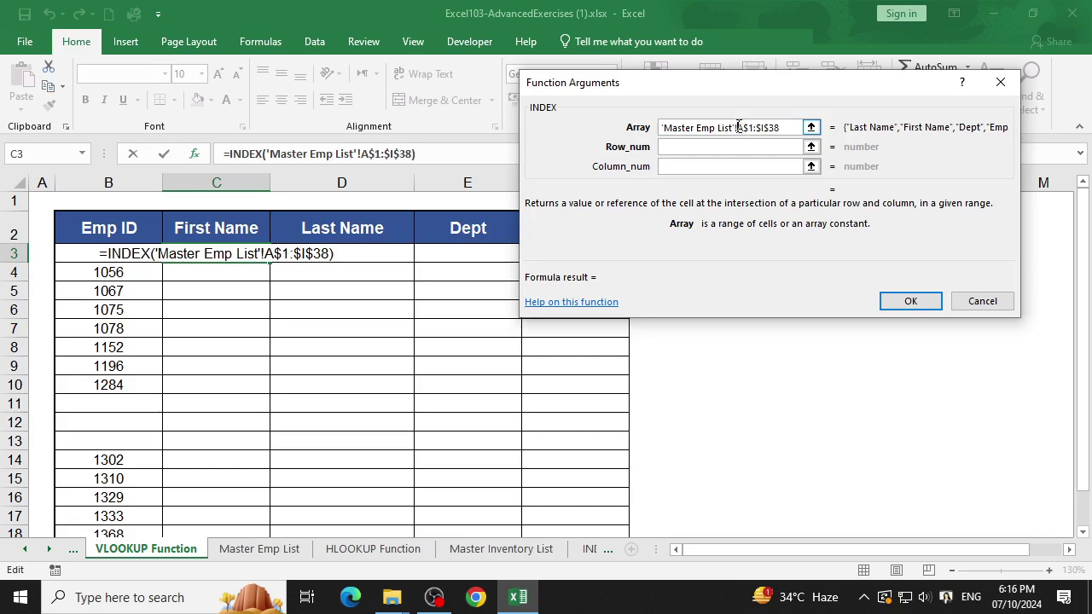
key(F4)
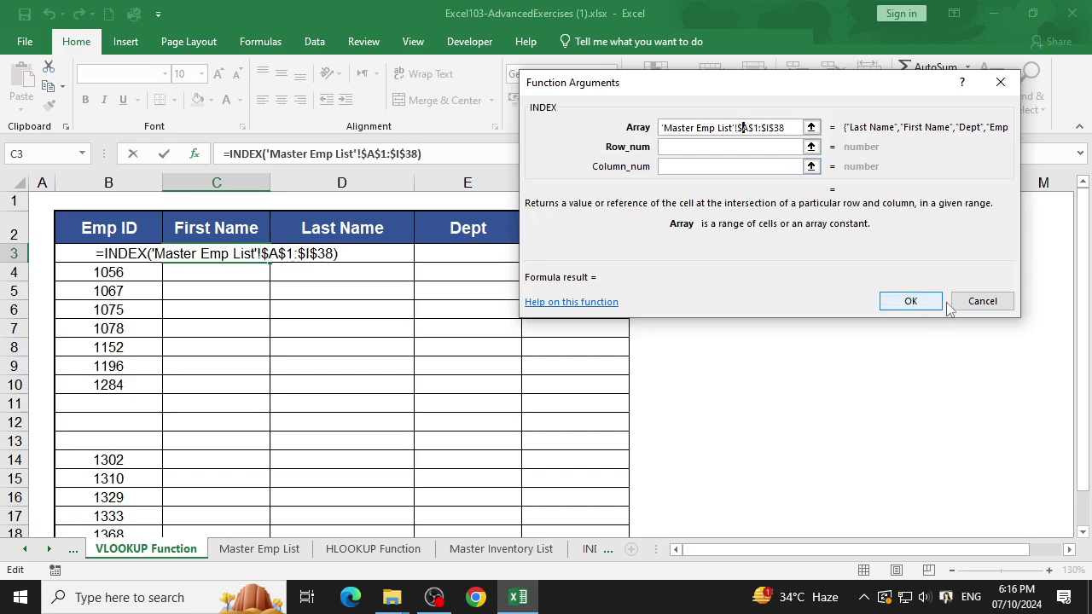
Clear C3 and re-enter =INDEX( using its array form.
click(1002, 309)
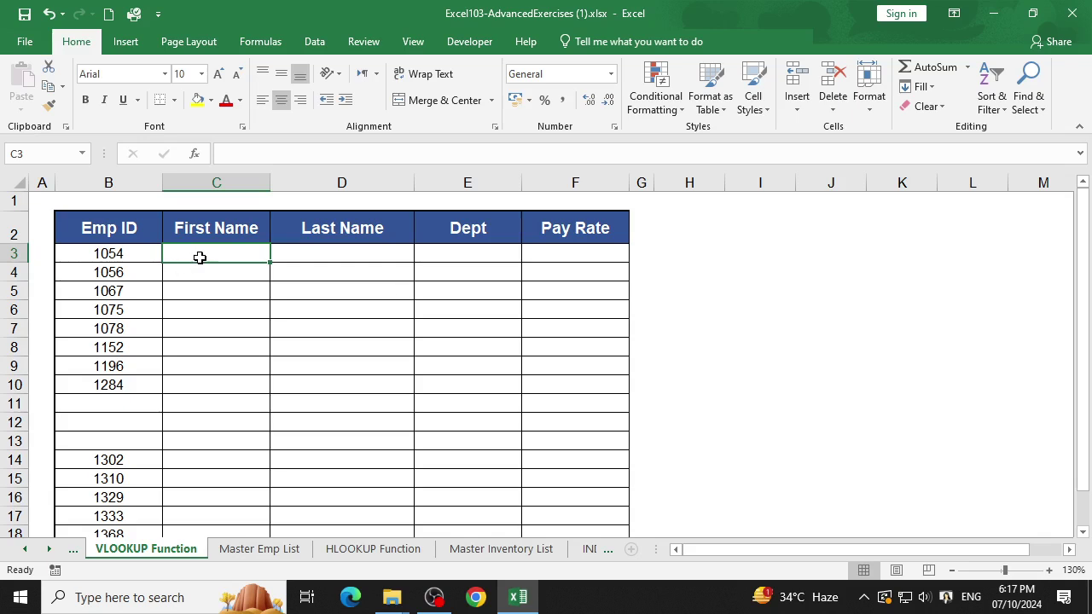
text(=ind)
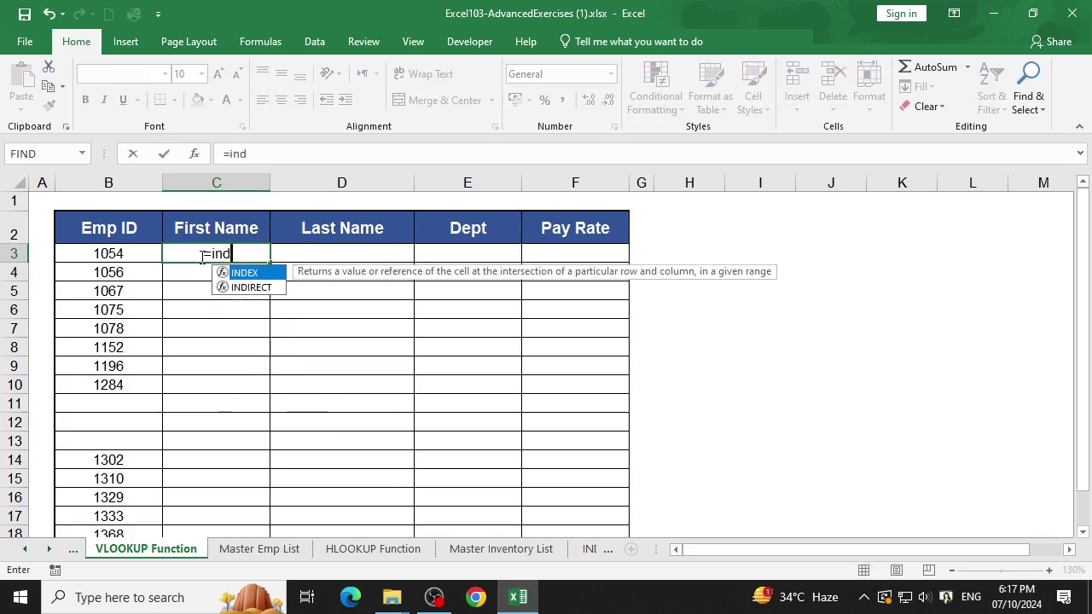
text(ec)
key(BackSpace)
text(x)
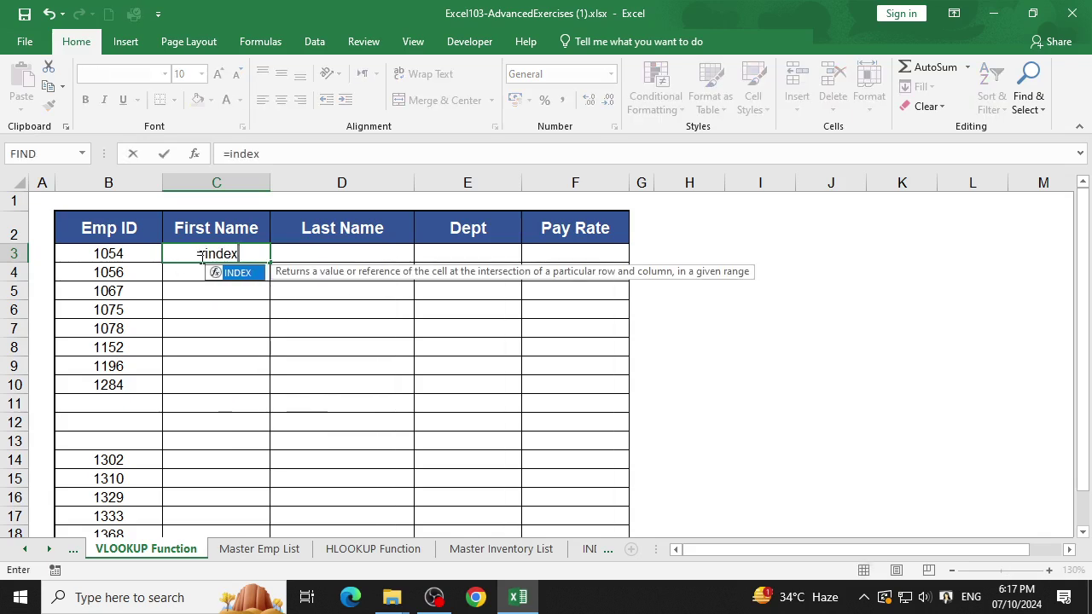
text())
key(BackSpace)
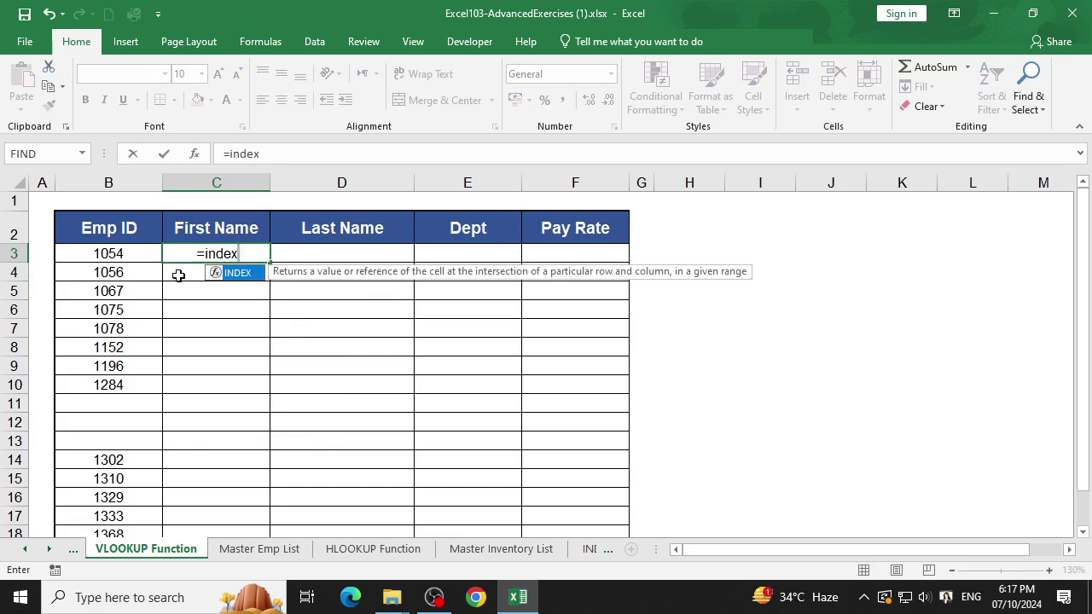
text(()
click(198, 156)
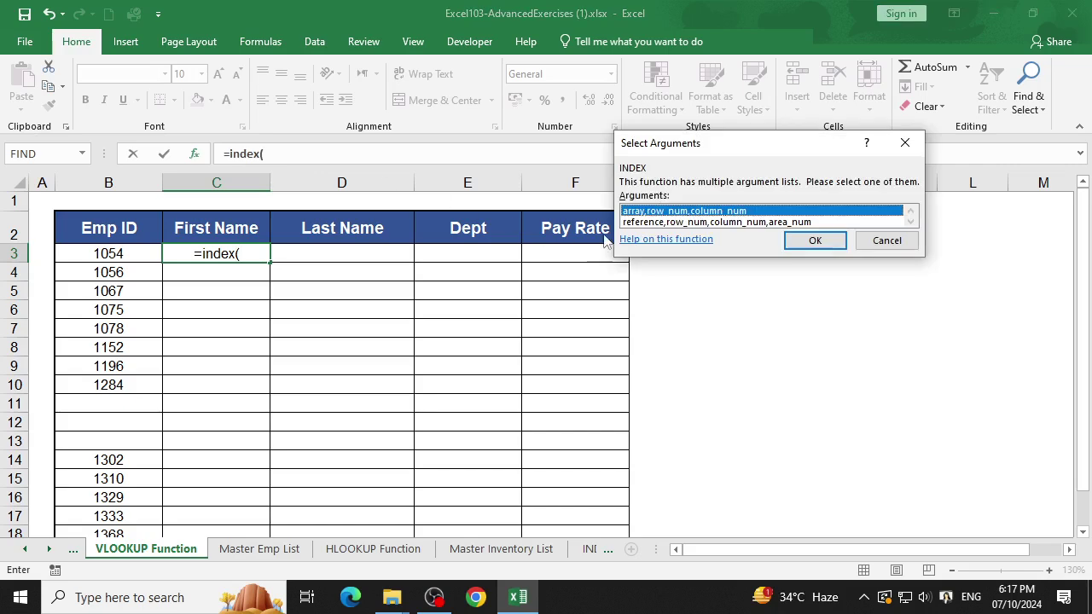
click(838, 243)
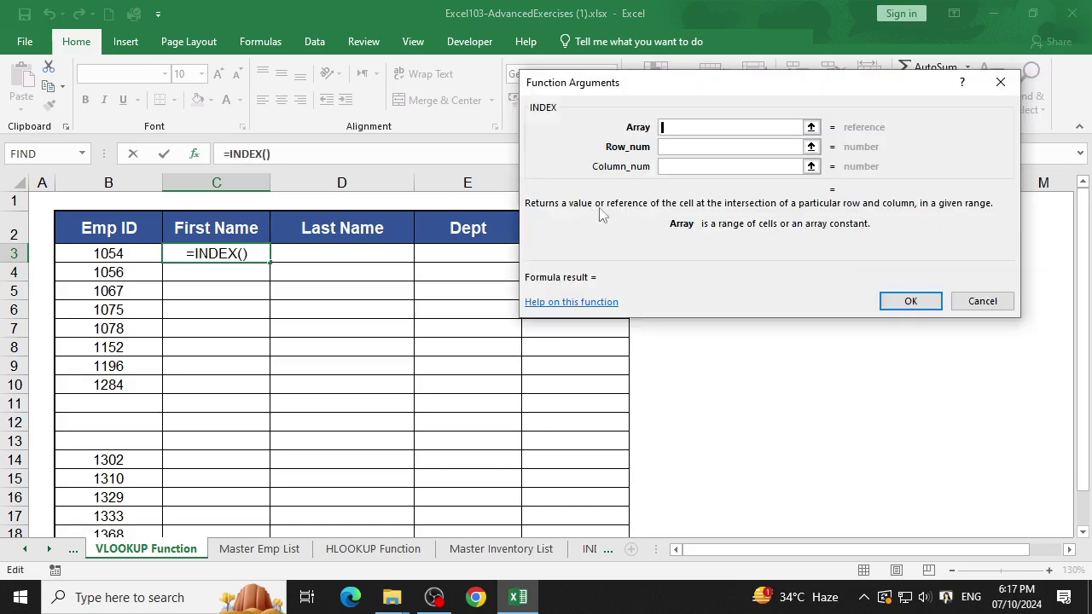
Set the INDEX array to 'Master Emp List'!$A$1:$I$38.
click(261, 548)
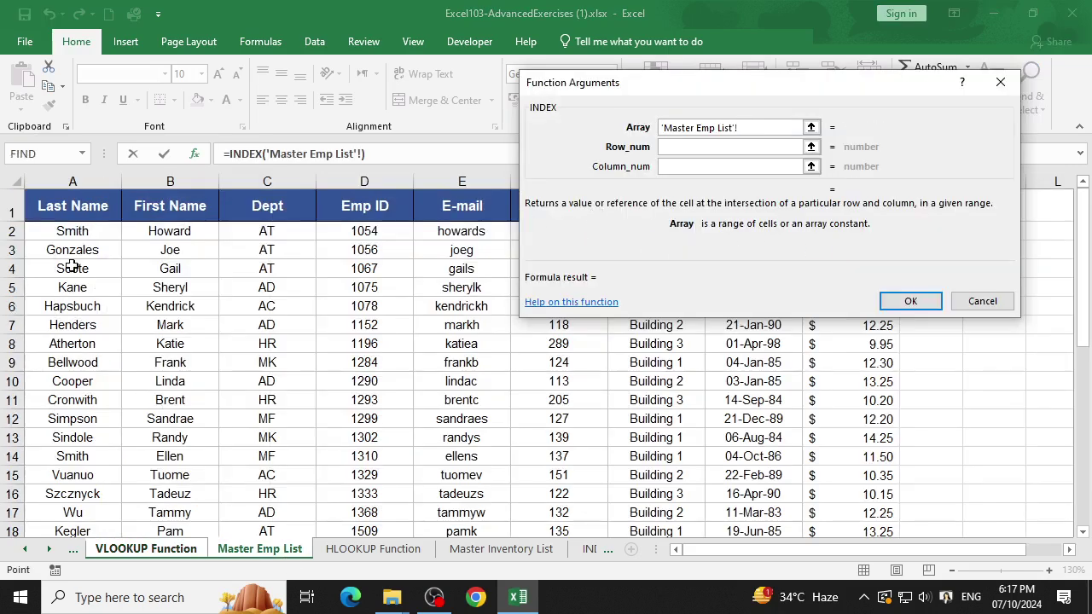
click(87, 213)
key(ctrl+shift+Right)
key(ctrl+shift+Down)
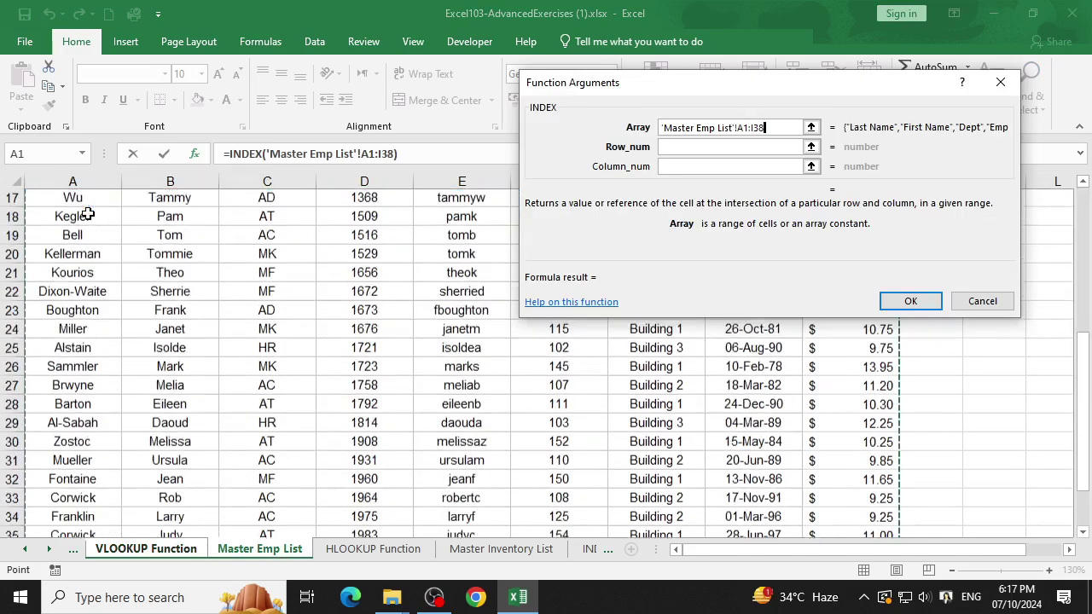
key(F4)
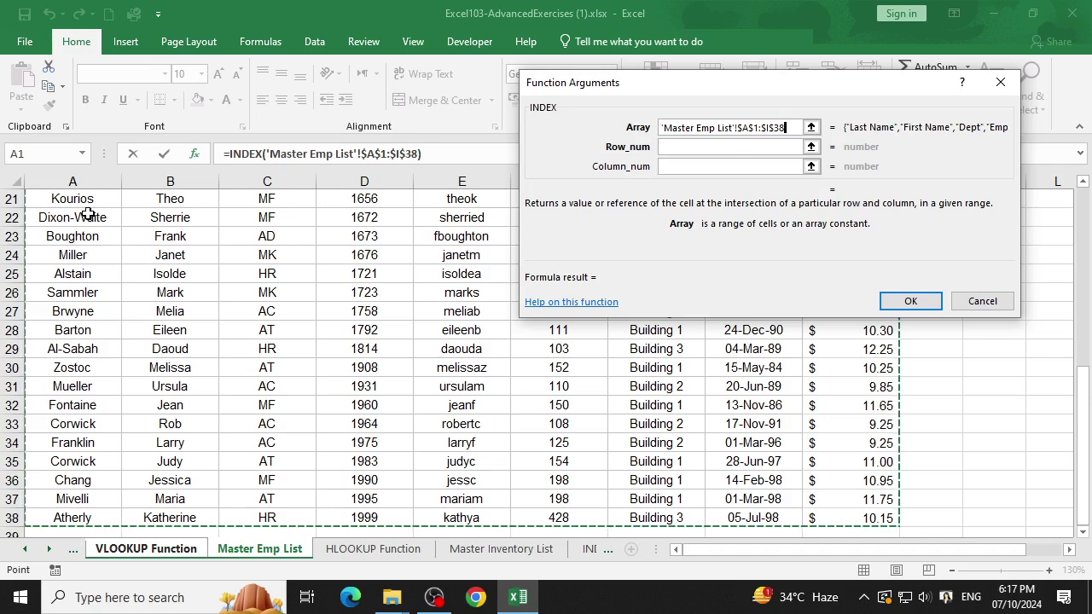
Enter MATCH( as INDEX's Row_num argument and bring up the nested MATCH's arguments.
click(767, 148)
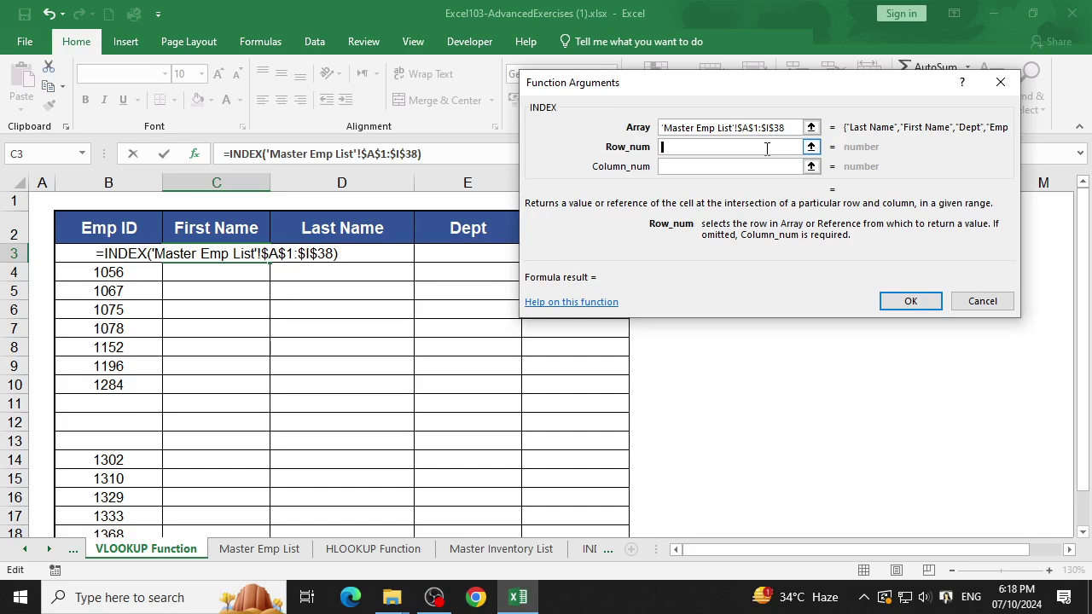
text(m)
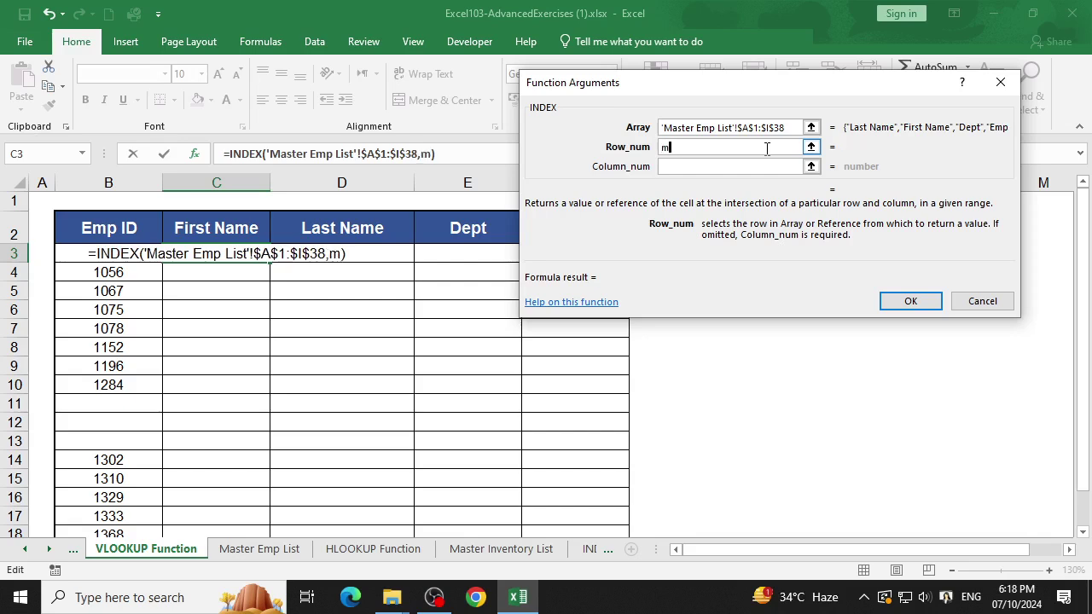
text(atch)
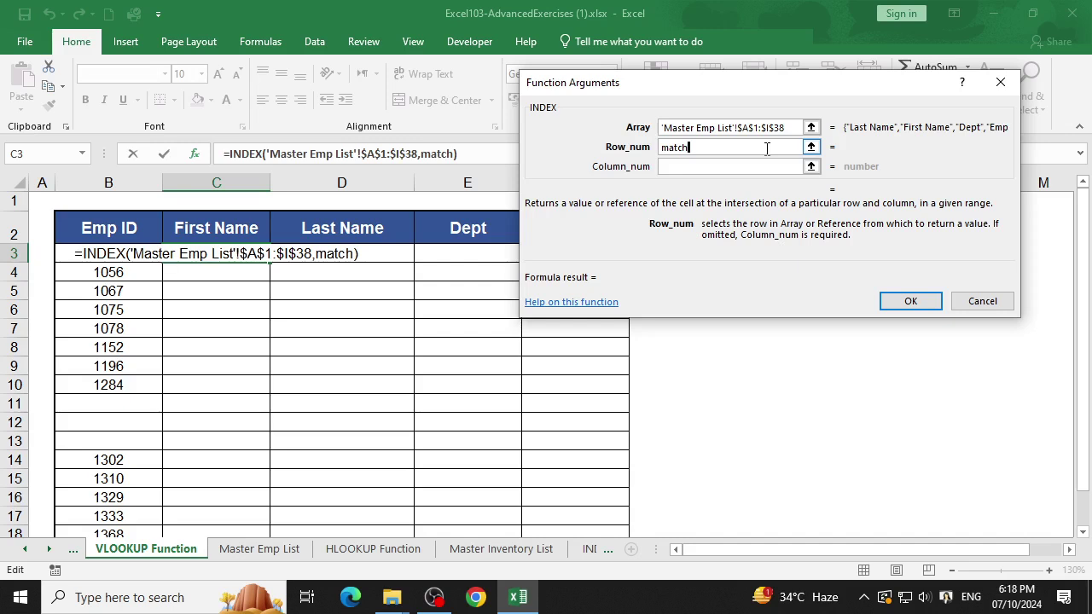
text(()
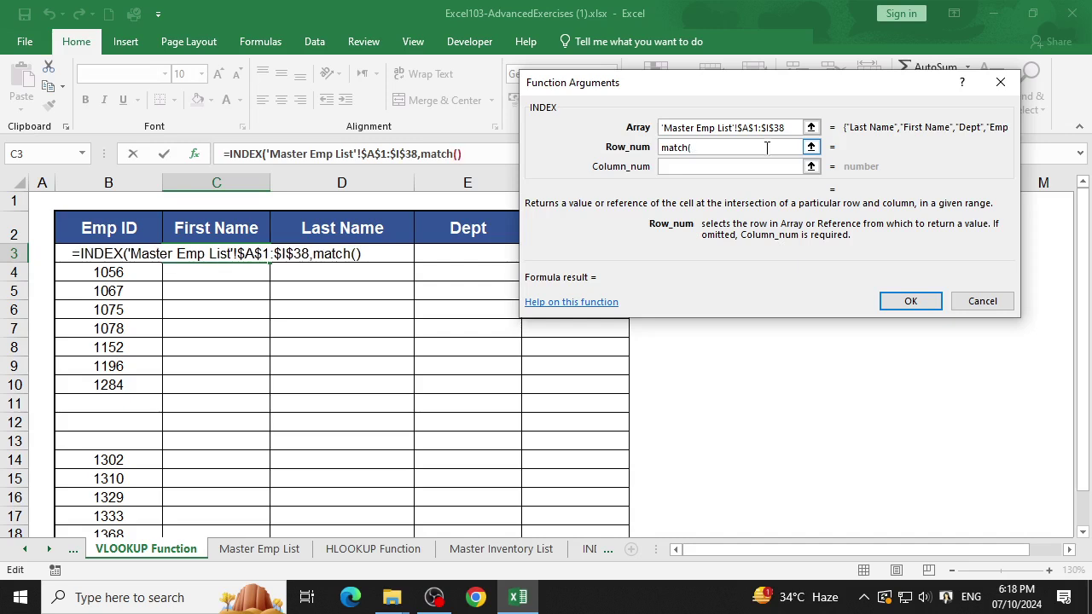
click(442, 154)
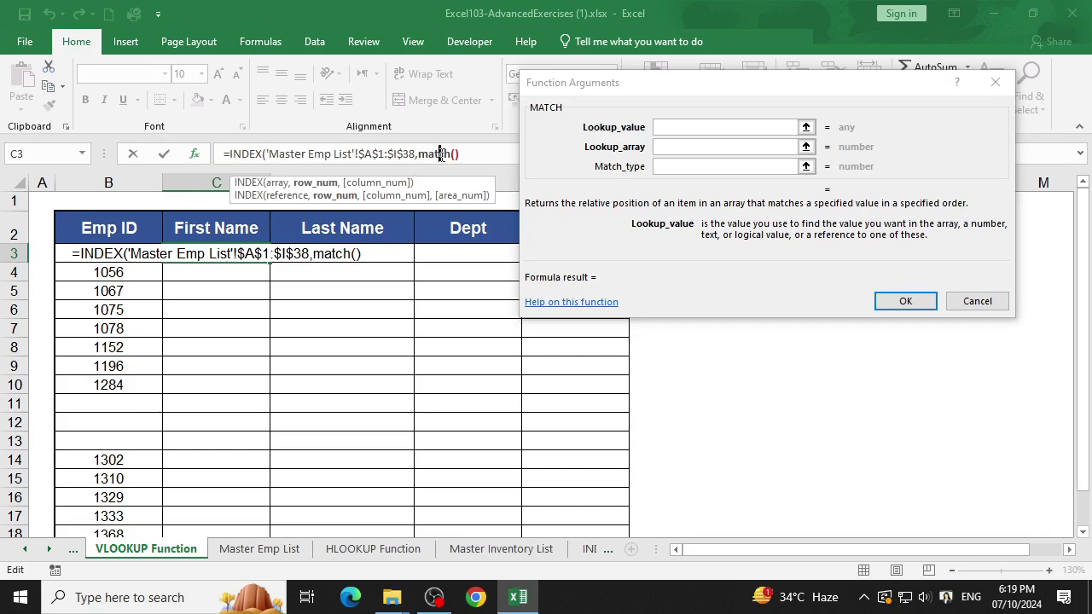
click(297, 153)
click(243, 153)
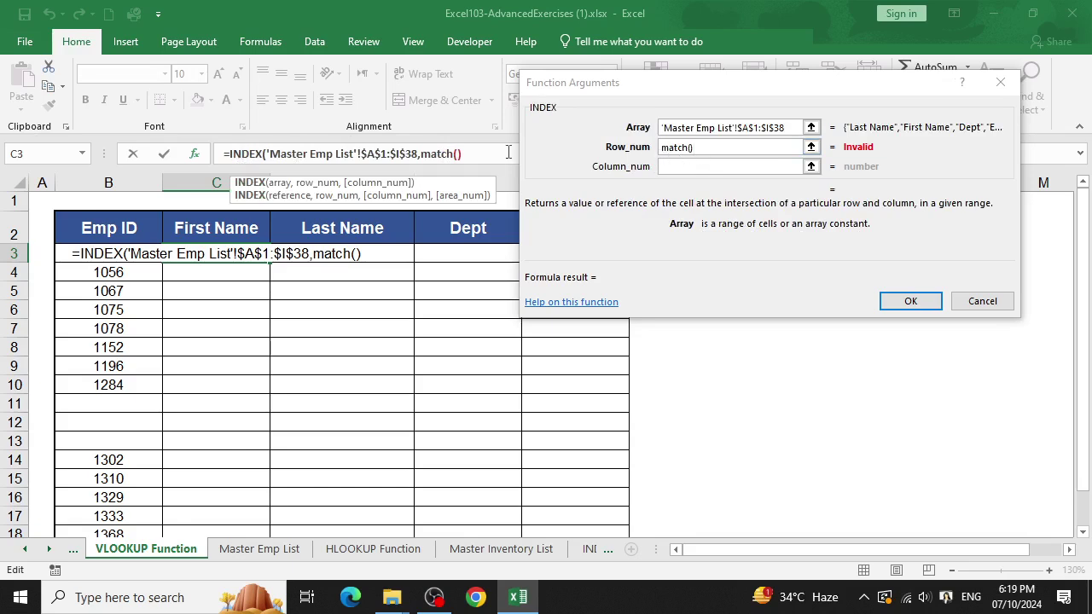
click(440, 153)
click(707, 125)
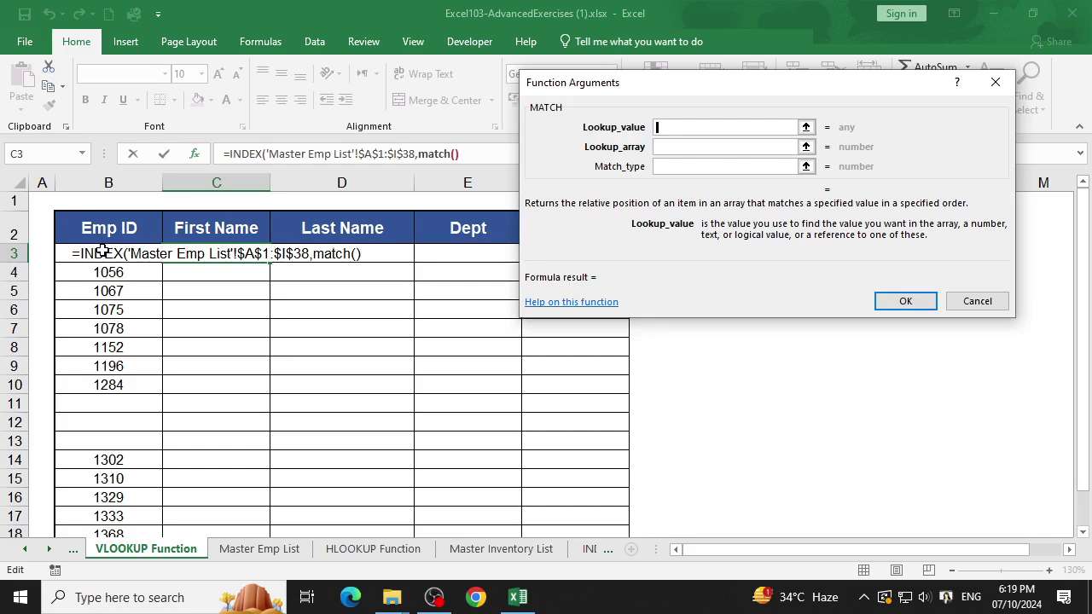
Set the MATCH lookup value to $B3, locking only its column.
text(B3)
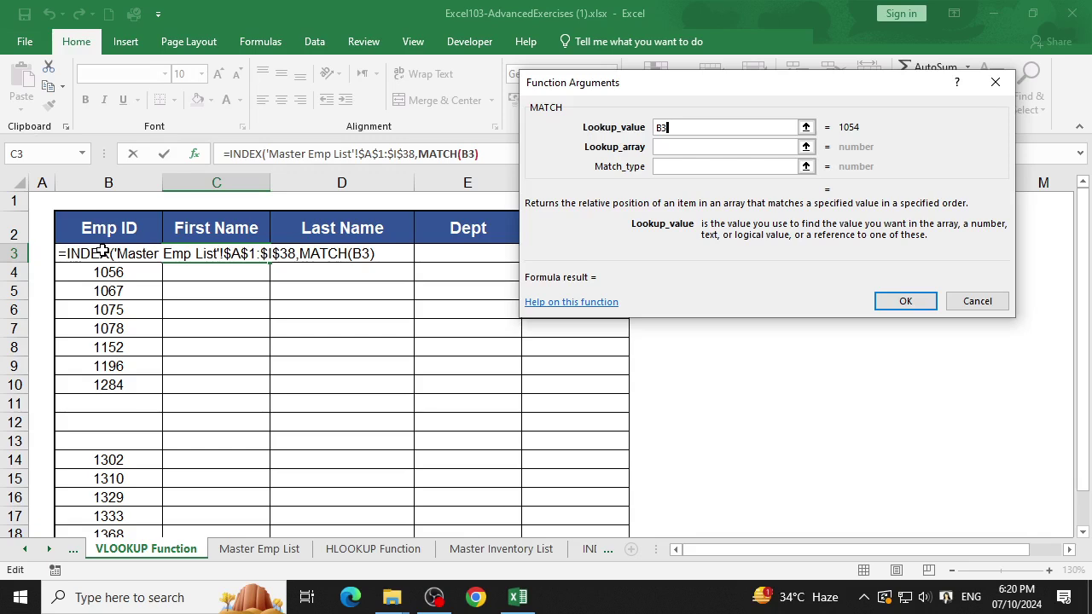
key(F4)
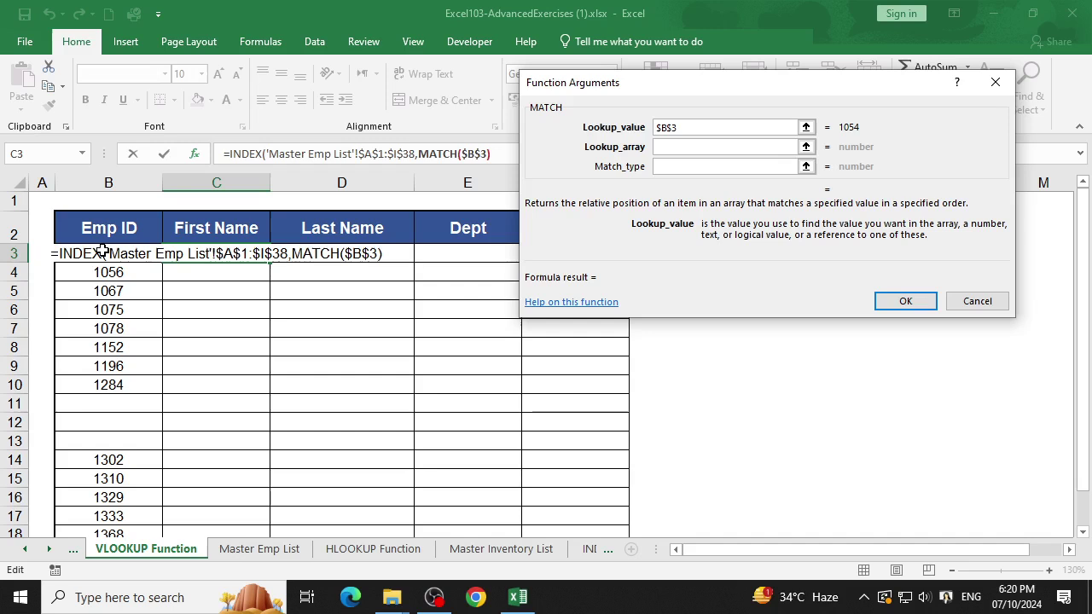
key(F4)
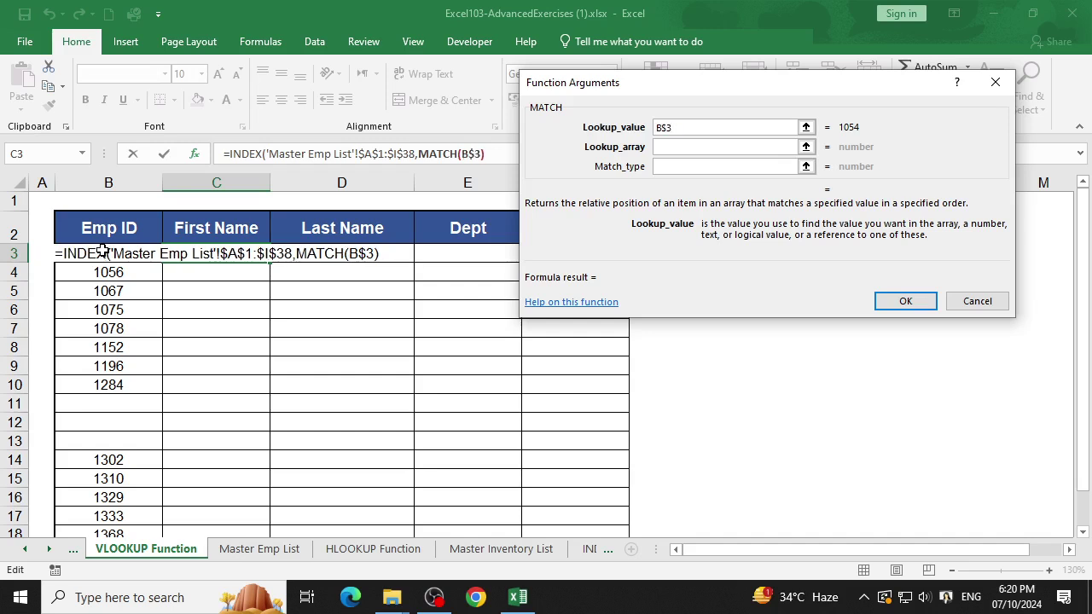
key(F4)
Set the MATCH lookup range to 'Master Emp List'!$D$1:$D$38.
click(715, 147)
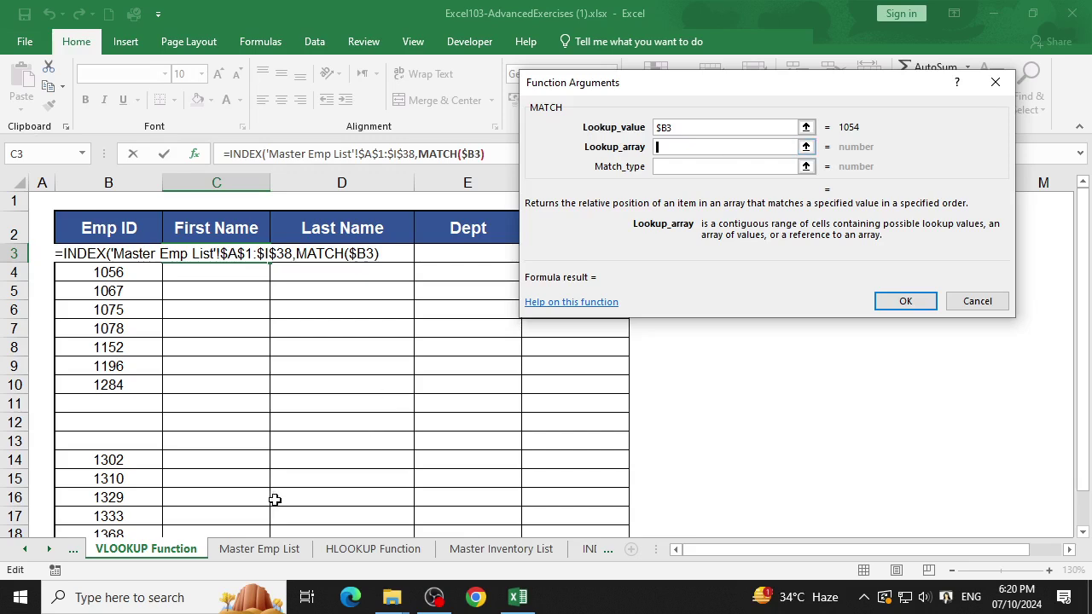
click(273, 548)
scroll(83, 179, up, 7)
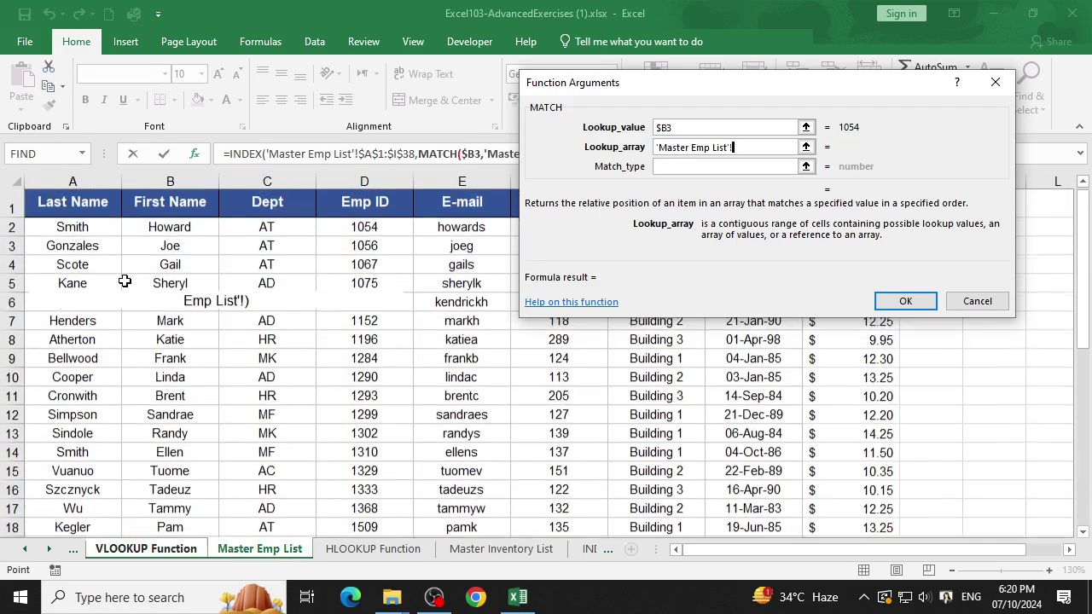
click(75, 201)
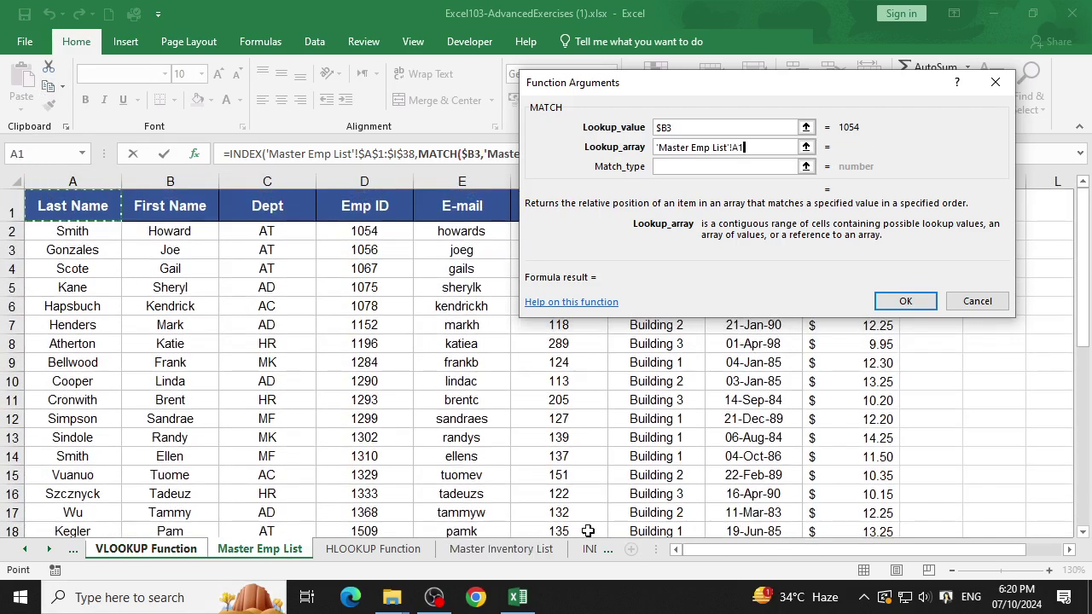
click(372, 211)
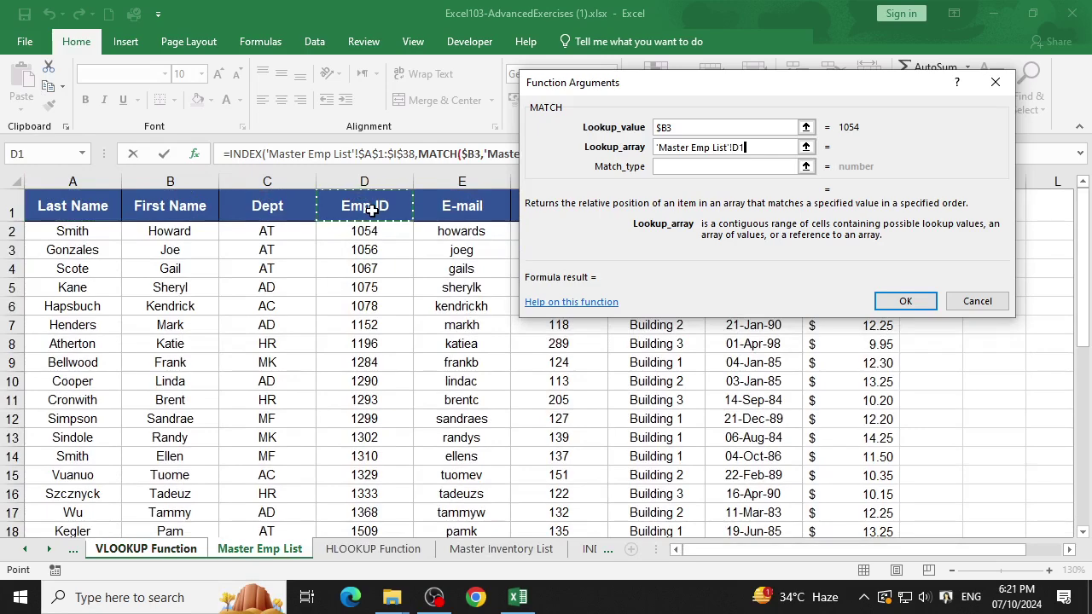
key(ctrl+shift+Down)
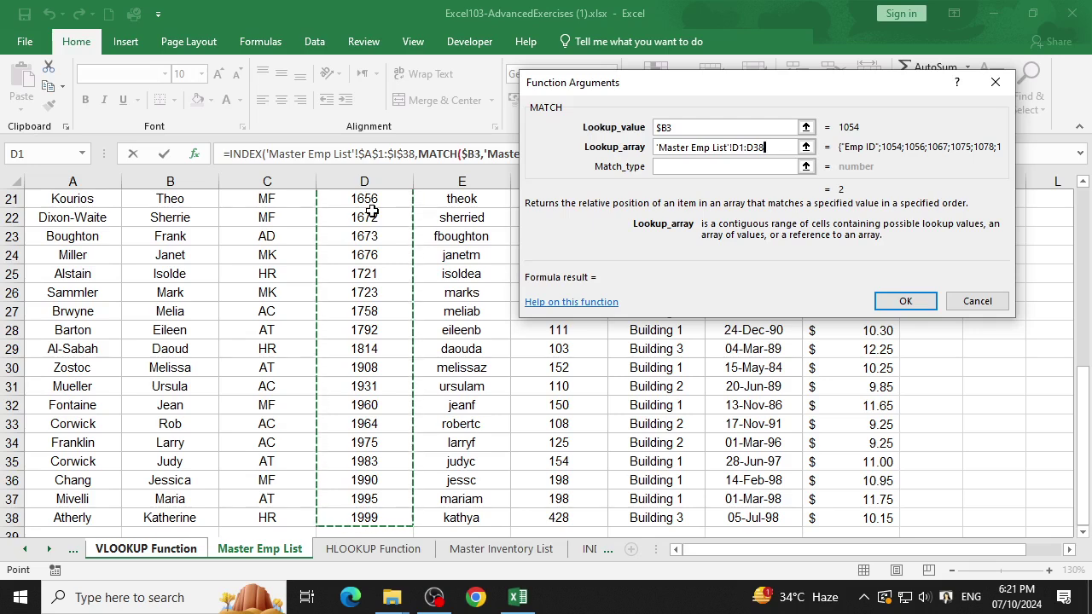
key(F4)
Give MATCH an exact match type of 0, then return to INDEX's column argument.
click(709, 166)
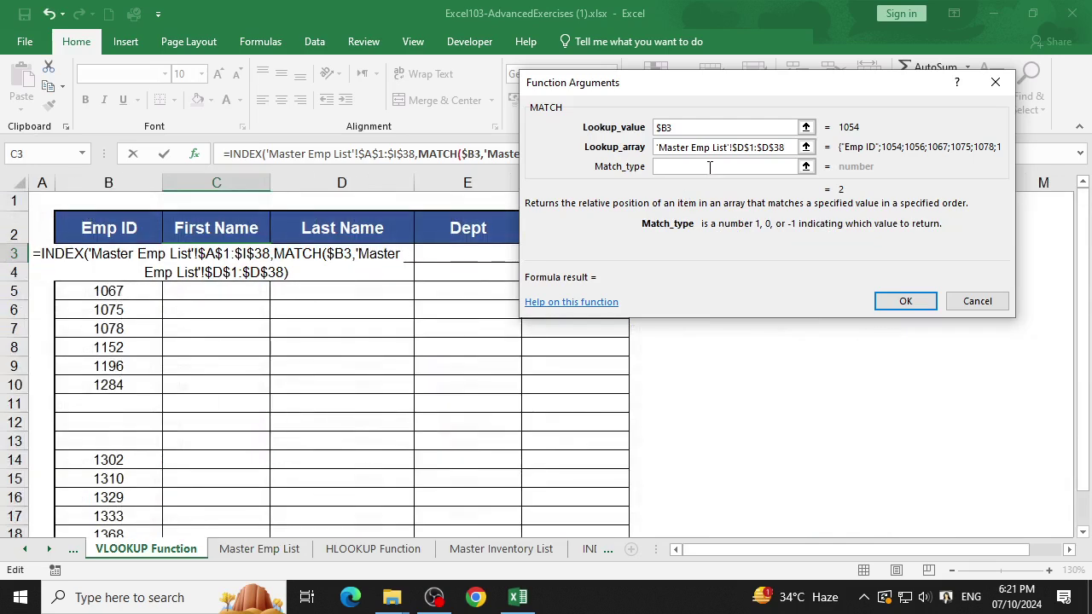
text(0)
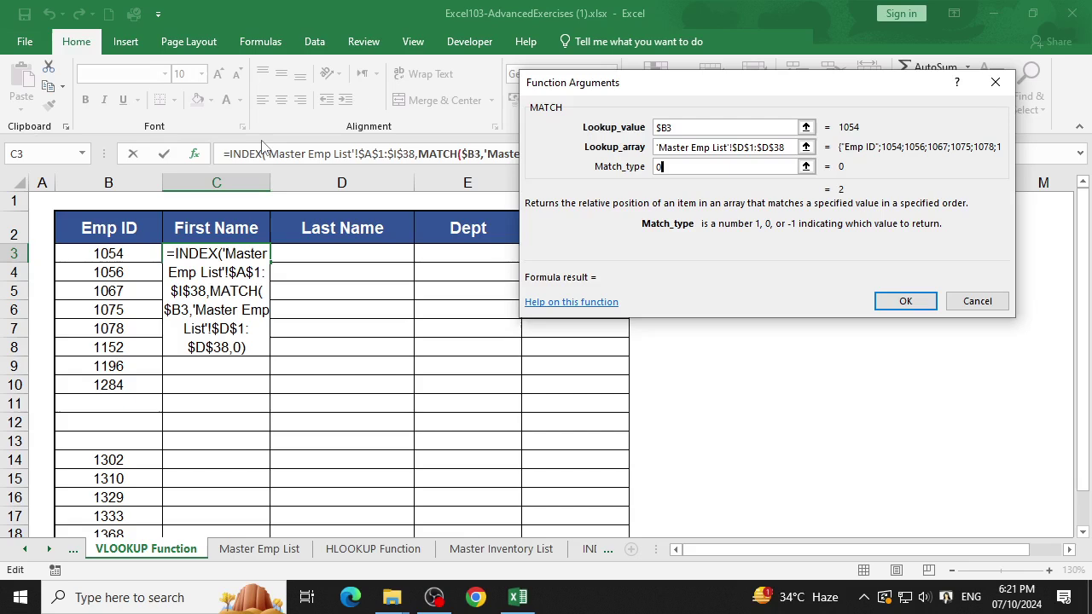
click(248, 153)
click(705, 166)
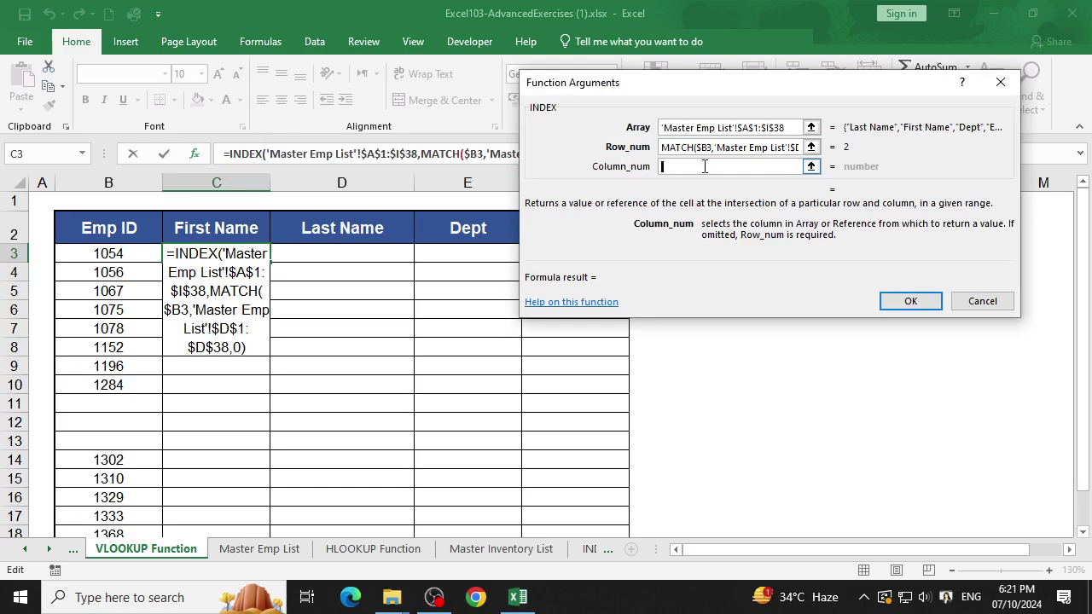
Enter a second MATCH( as INDEX's Column_num and undo an accidental '+' edit.
text(mat)
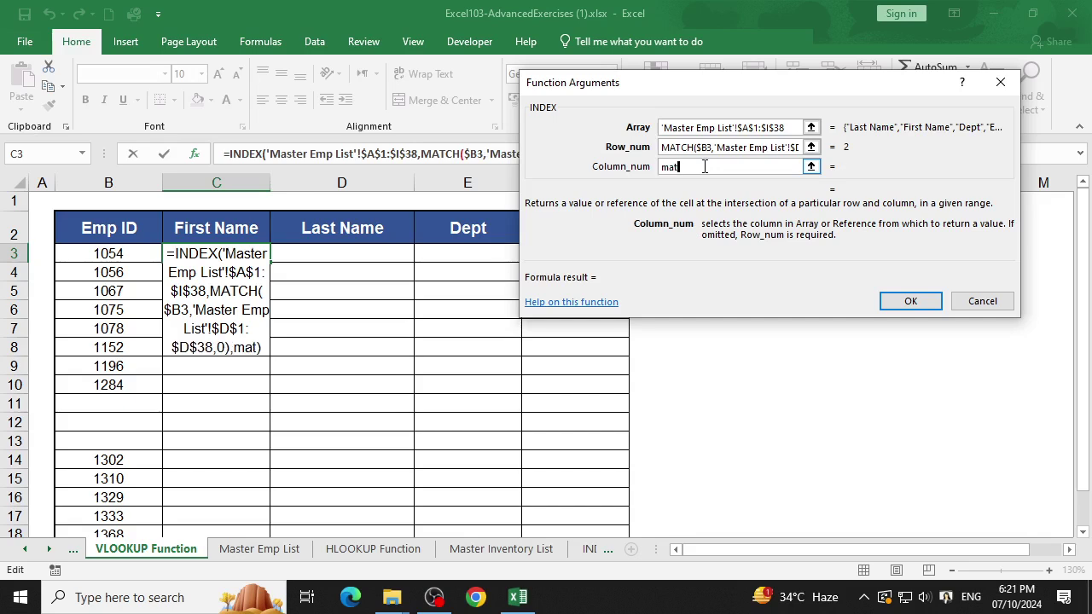
text(ch()
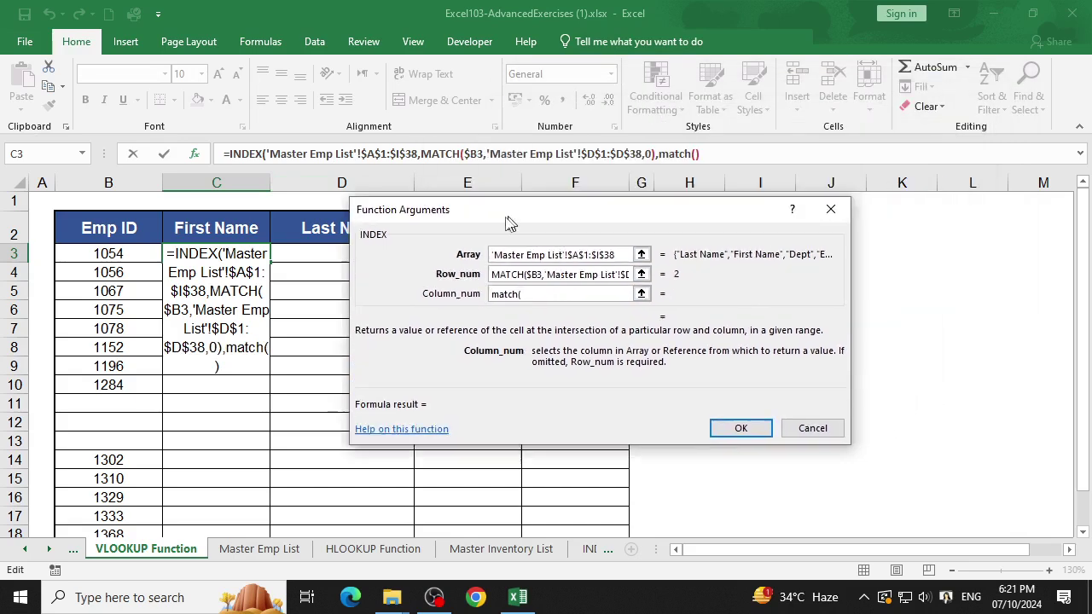
drag(656, 83, 401, 229)
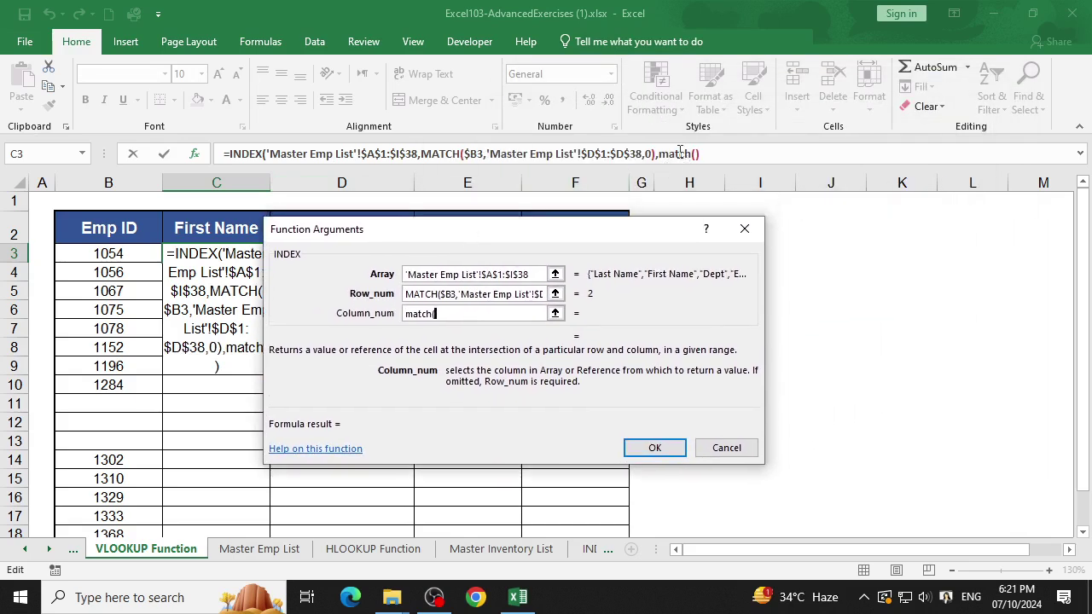
click(674, 154)
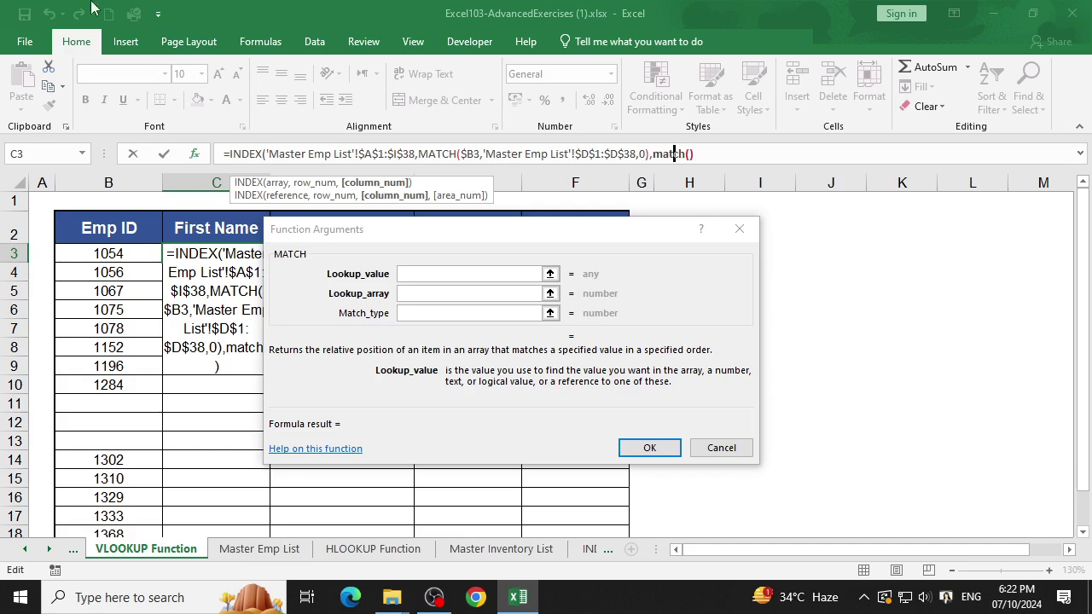
text(+)
click(216, 223)
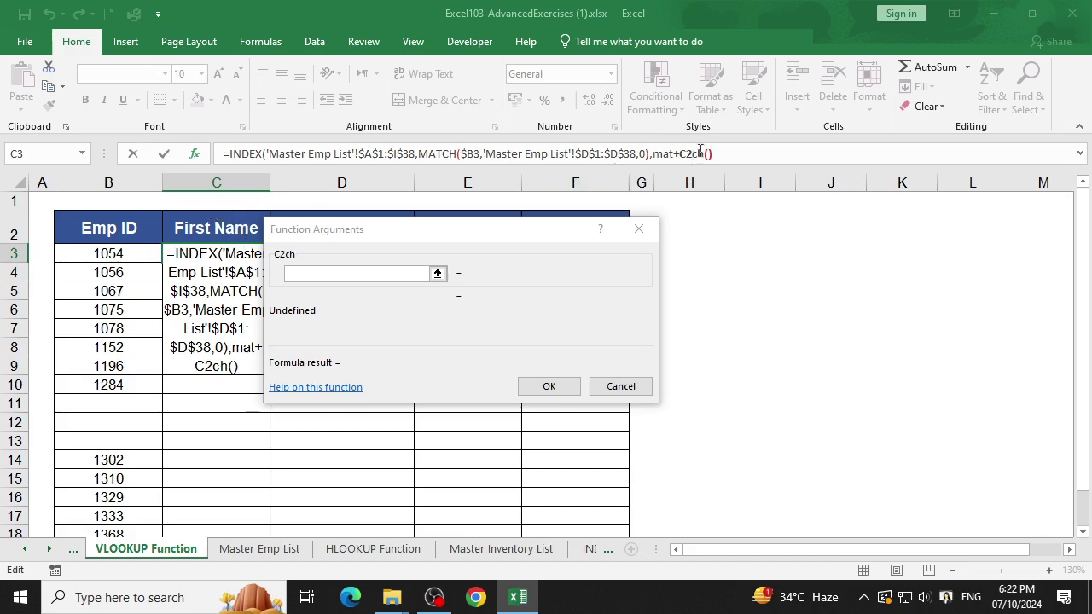
key(BackSpace)
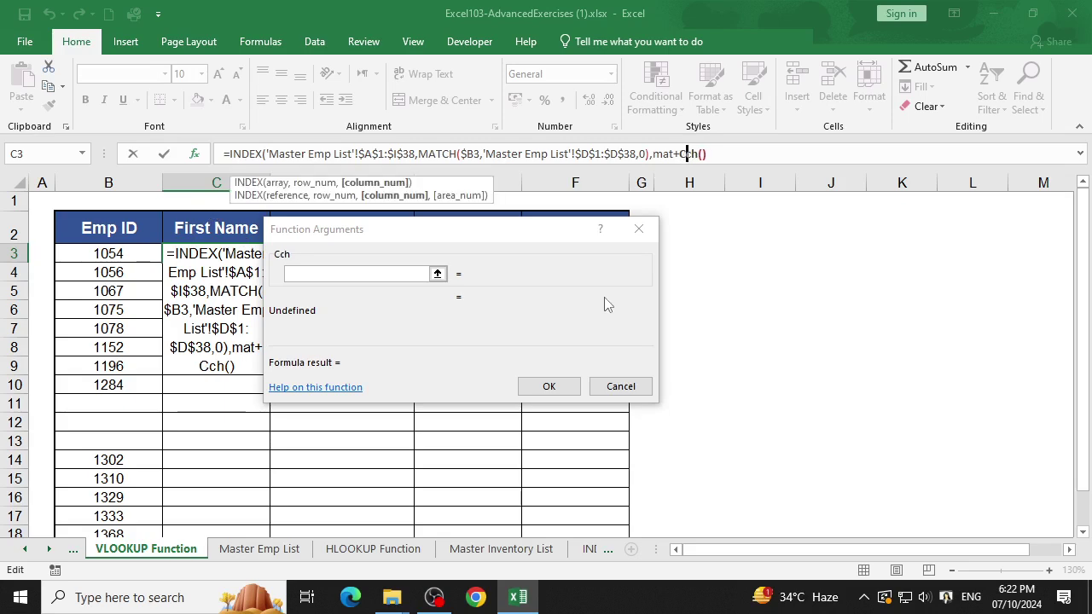
key(BackSpace)
key(BackSpace)
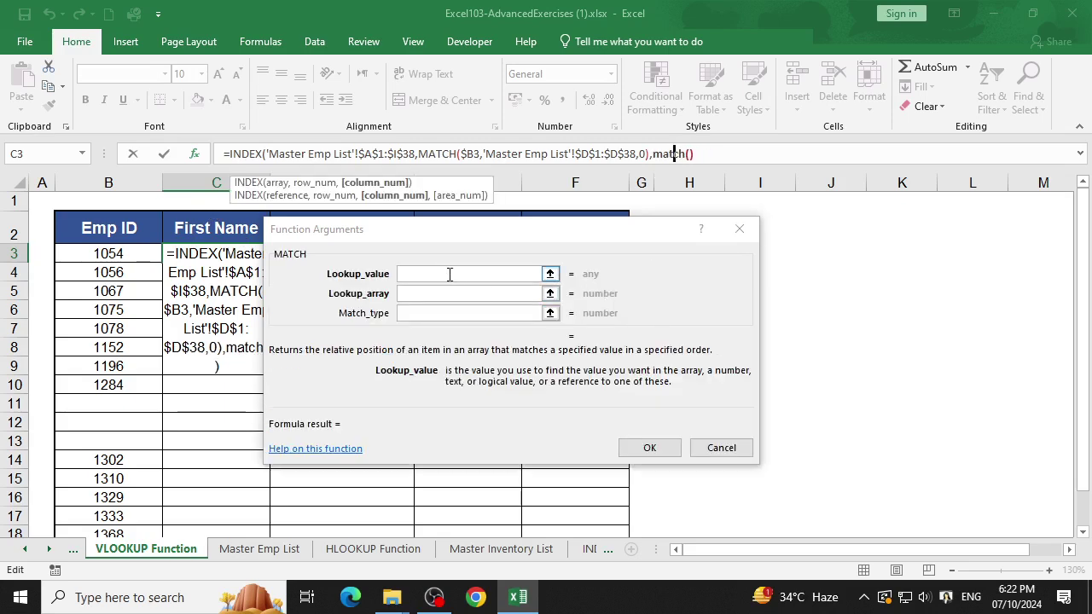
Set the second MATCH's lookup value to the First Name header C$2.
click(458, 273)
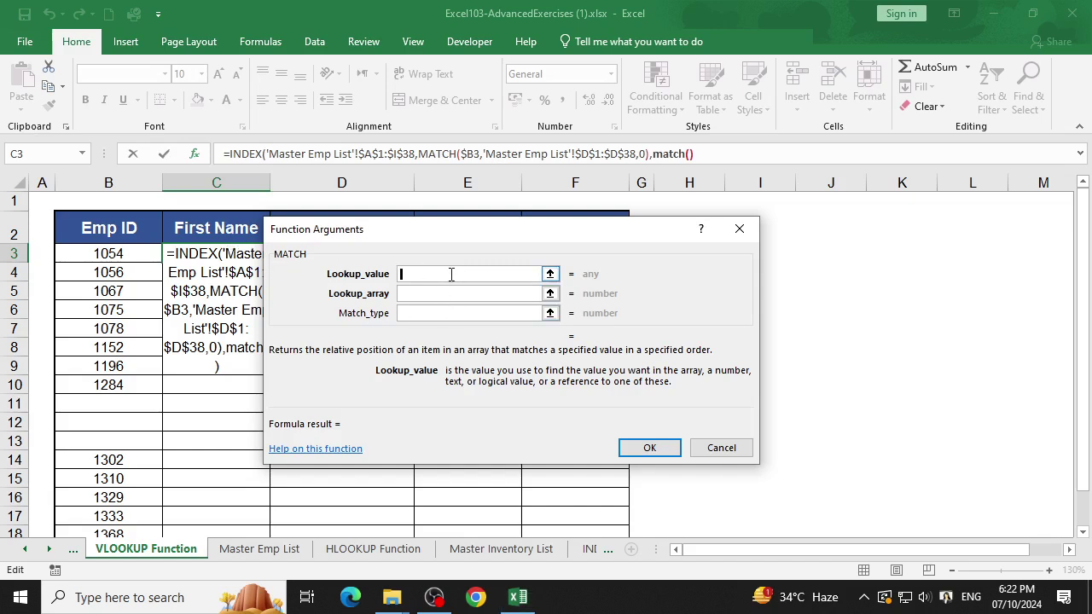
drag(491, 239, 719, 232)
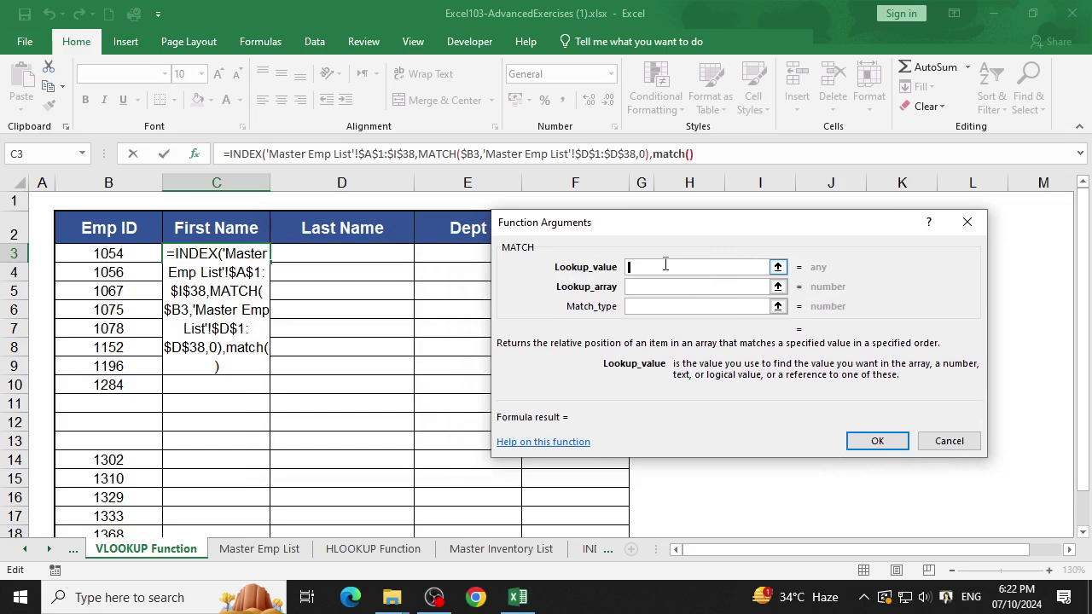
click(250, 232)
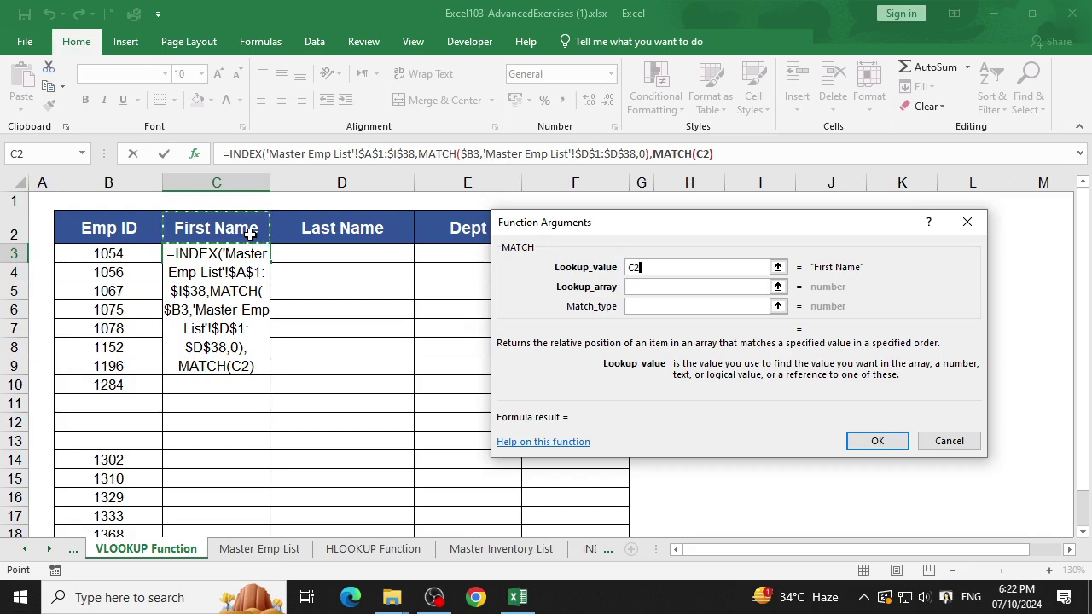
key(F4)
key(F4)
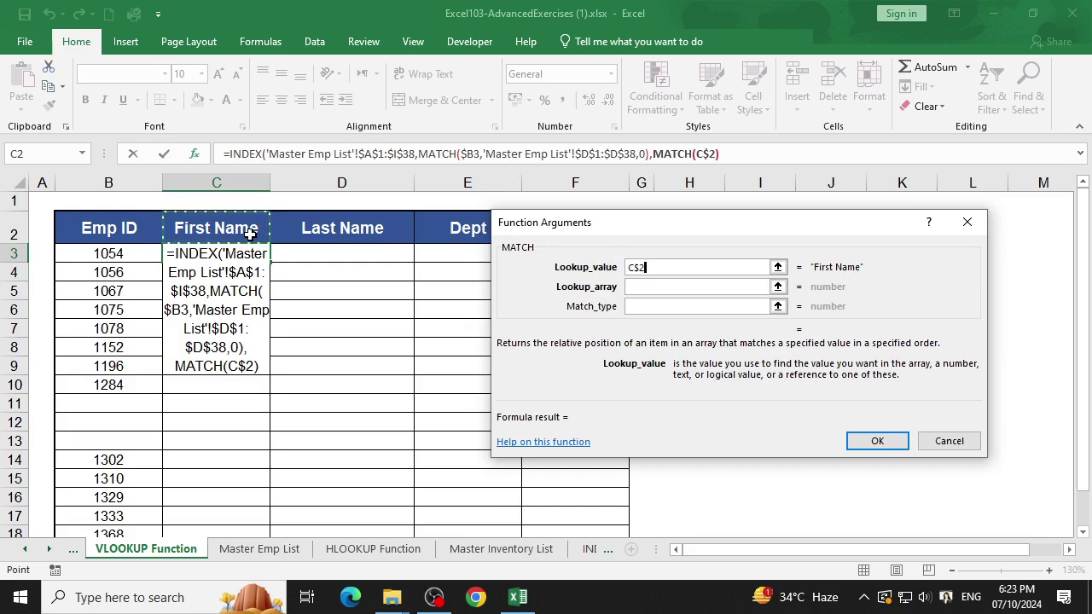
Set its lookup array to 'Master Emp List'!$A$1:$I$1 with match type 0.
click(701, 288)
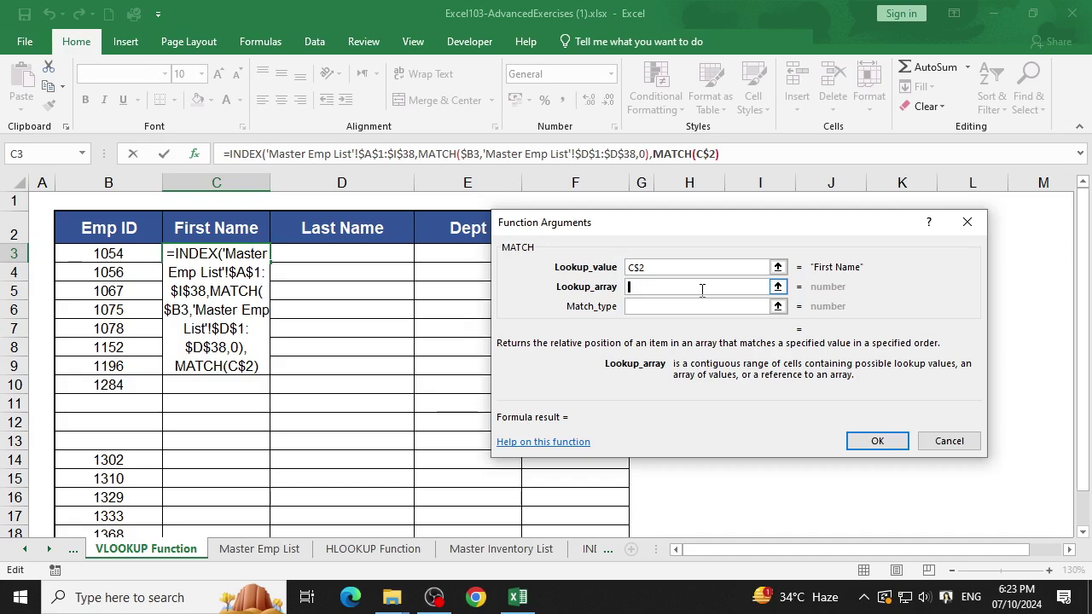
click(260, 548)
scroll(295, 429, up, 5)
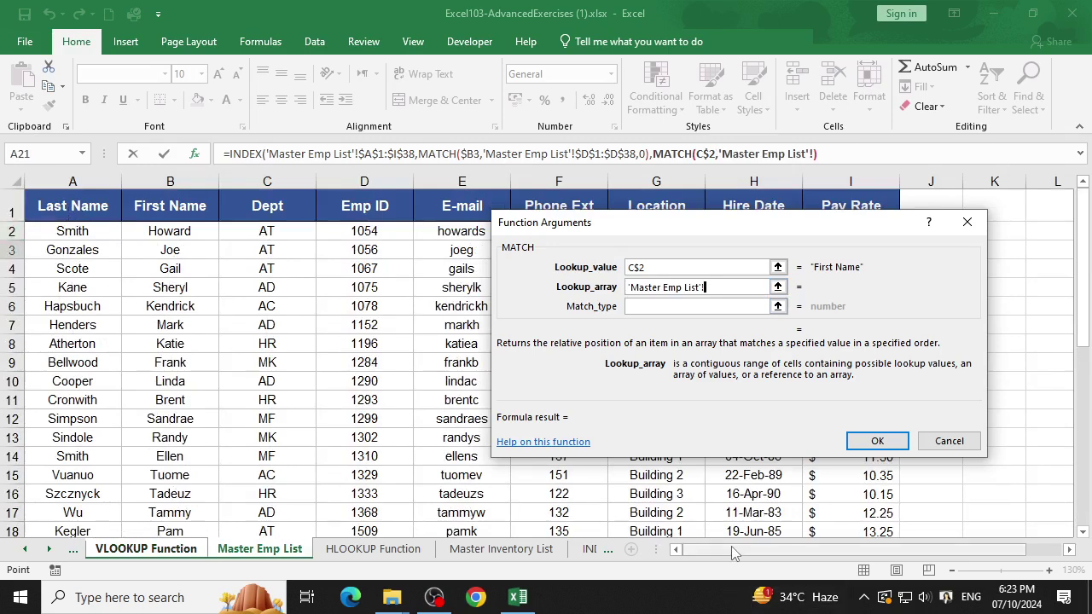
click(78, 210)
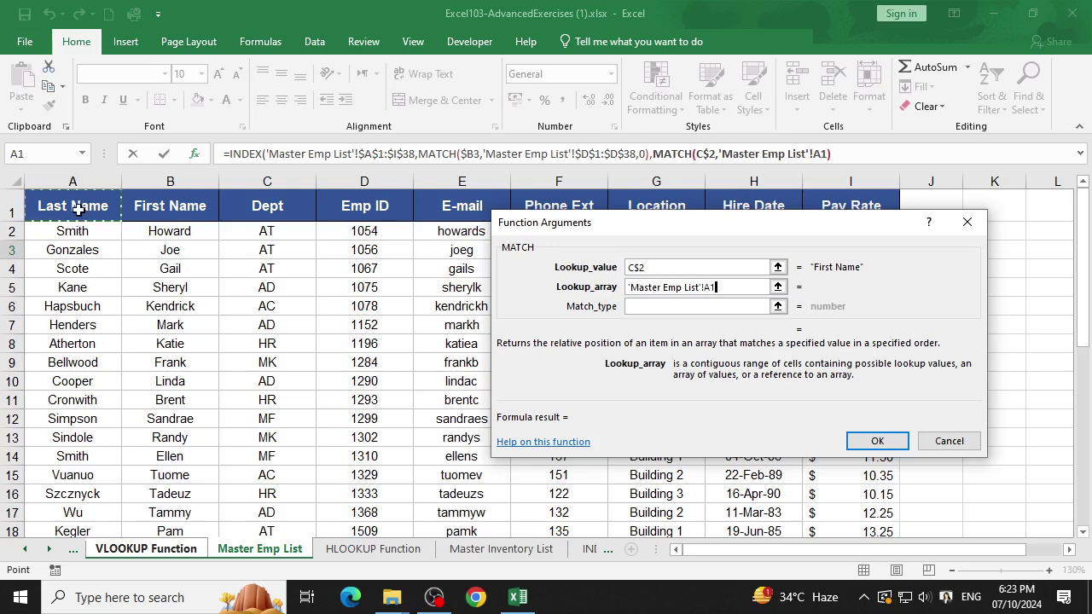
key(ctrl+shift+Right)
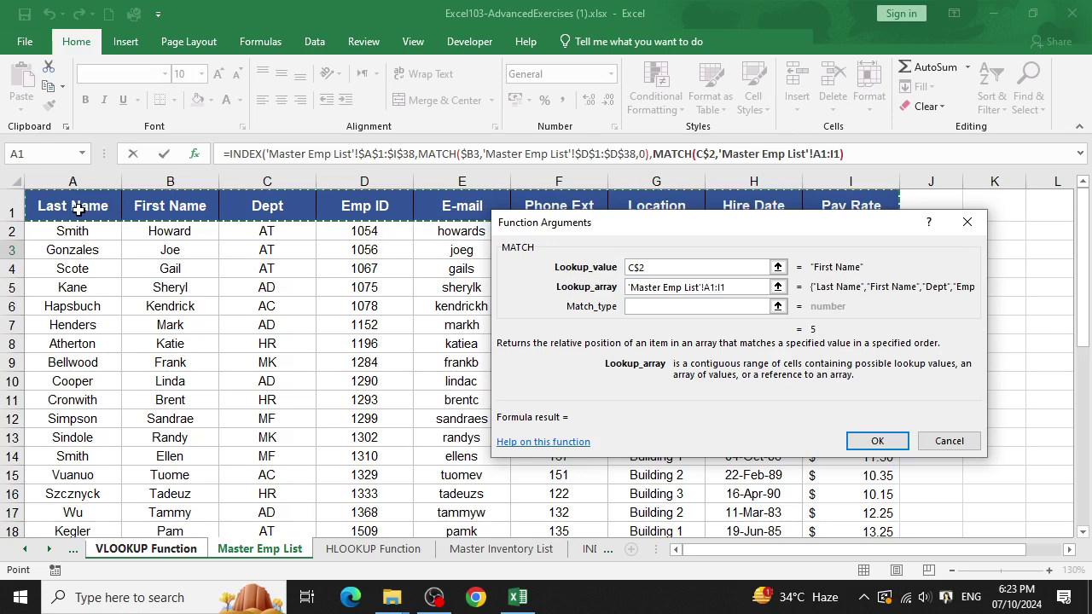
key(F4)
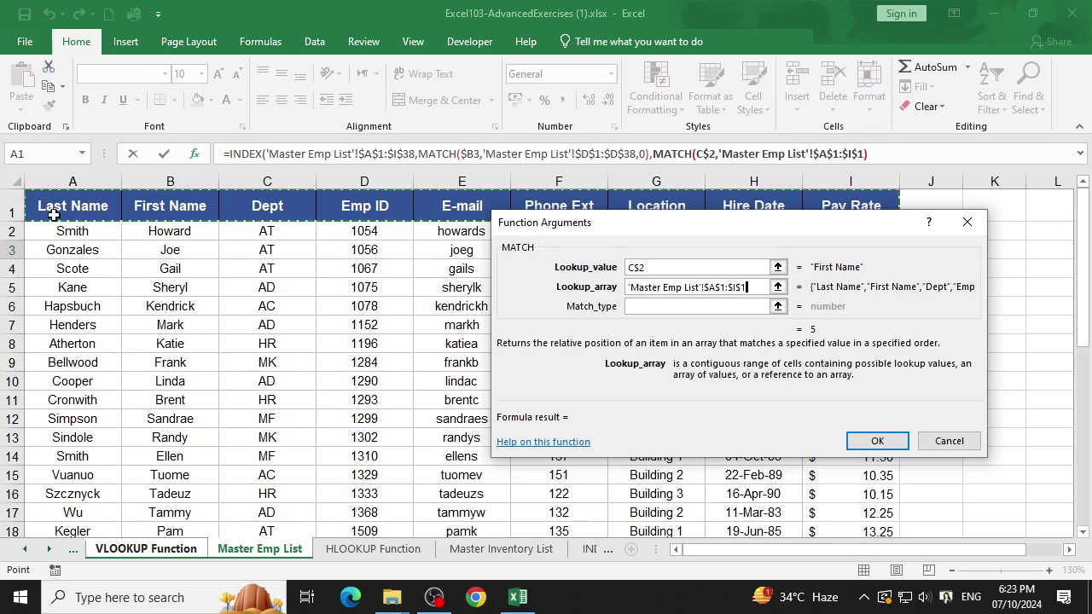
click(675, 309)
text(0)
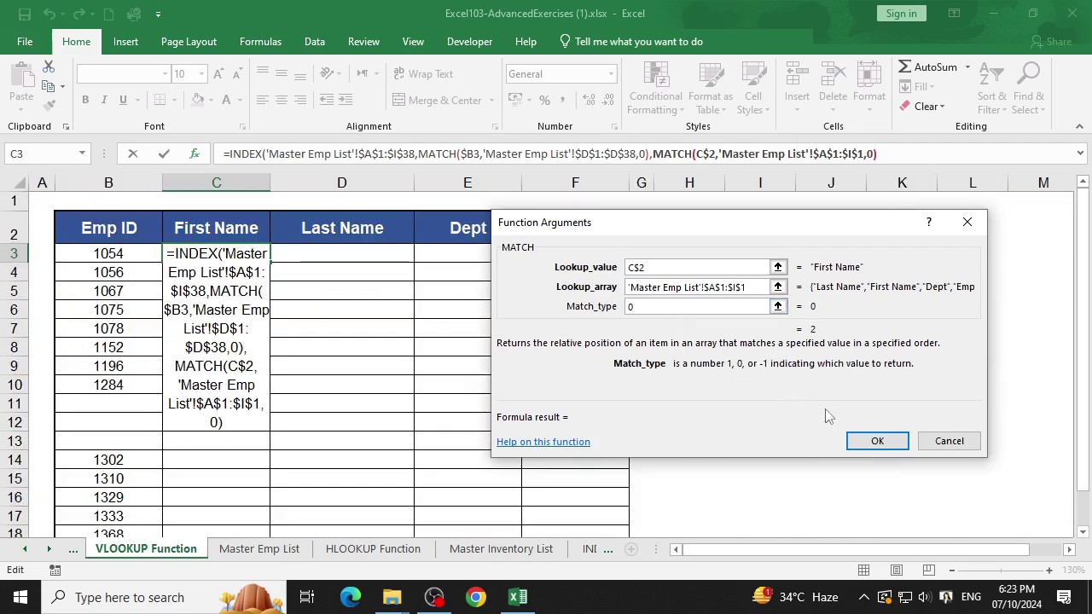
Confirm the INDEX-MATCH formula in C3 and fill it across to F3 and down to row 14.
click(240, 153)
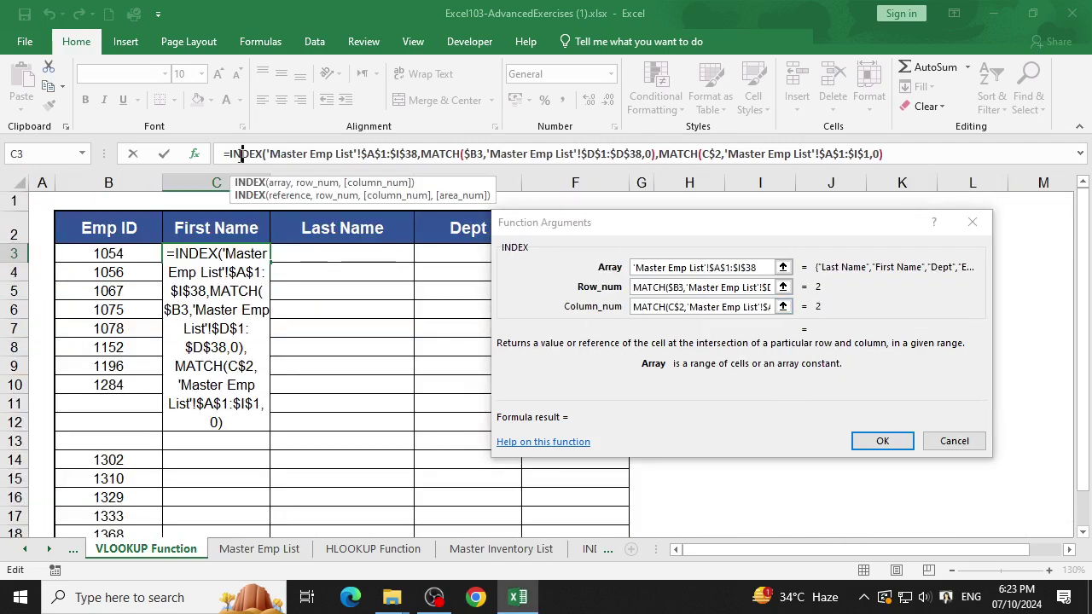
click(887, 447)
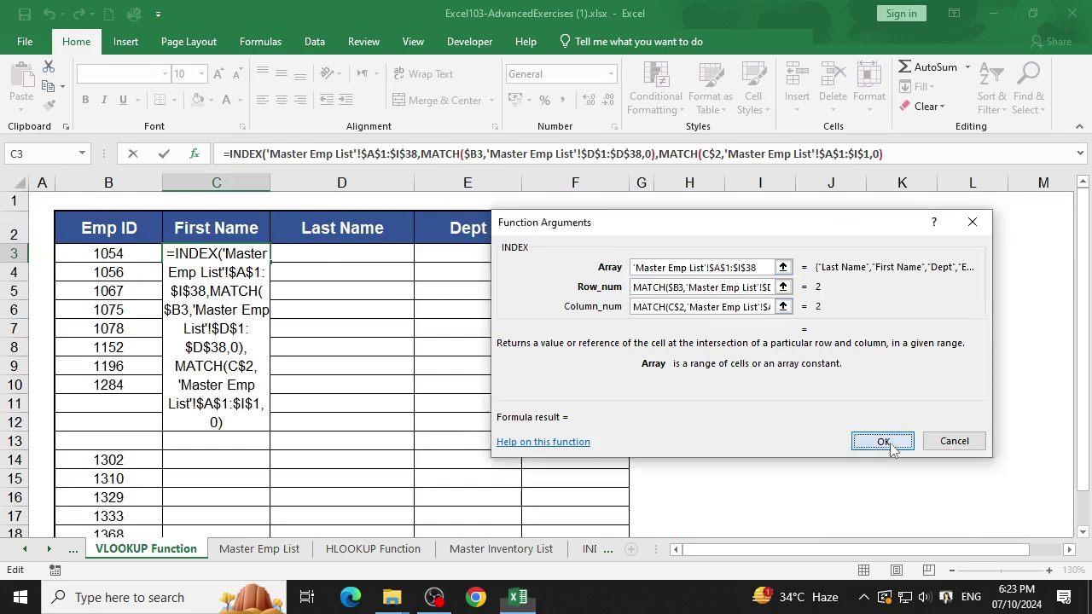
click(889, 444)
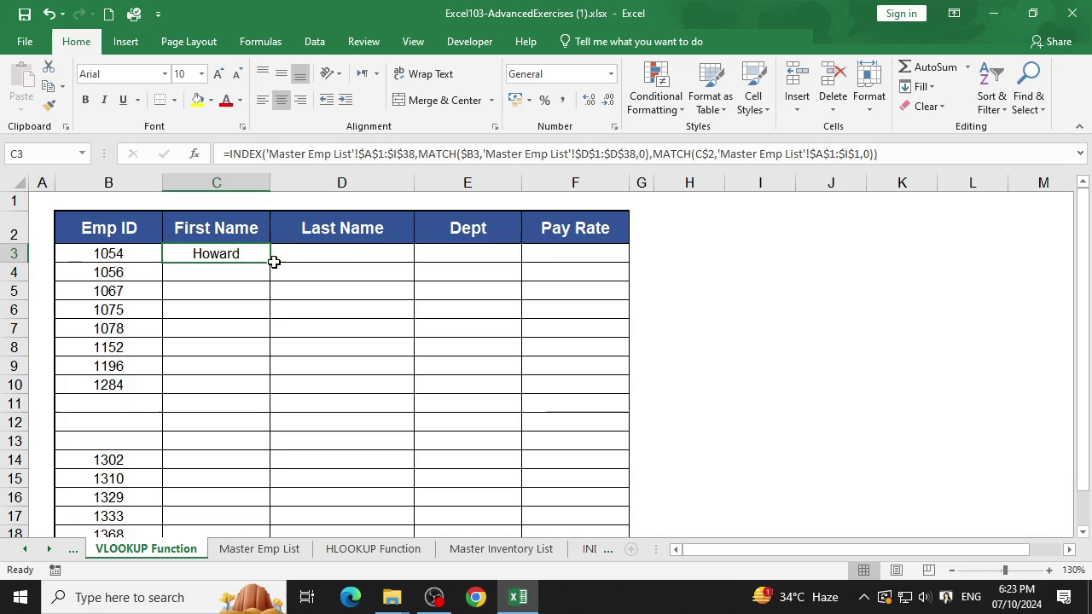
drag(274, 262, 613, 282)
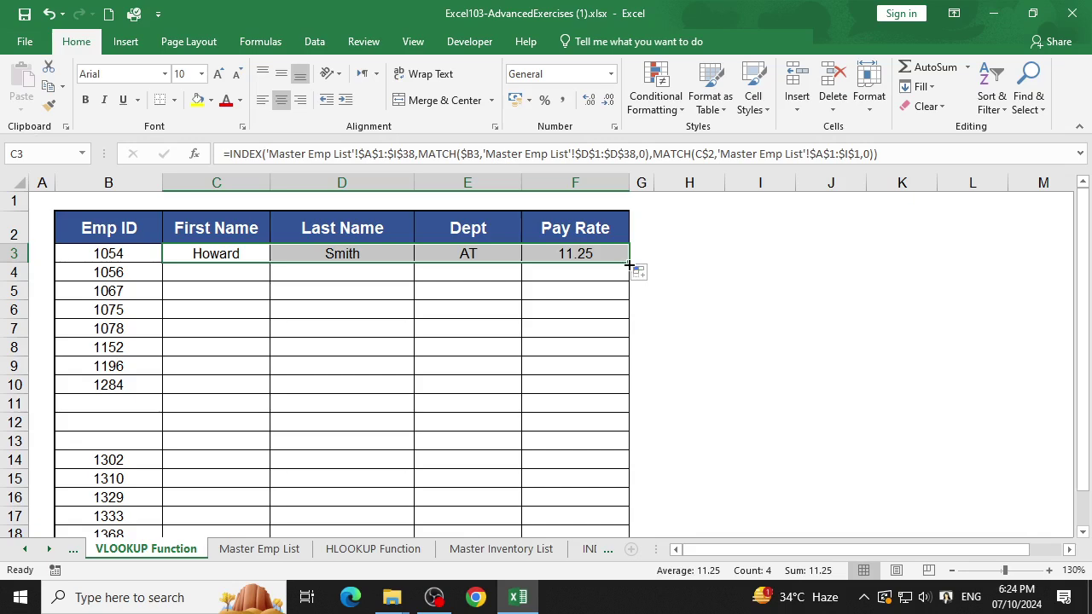
drag(628, 263, 643, 469)
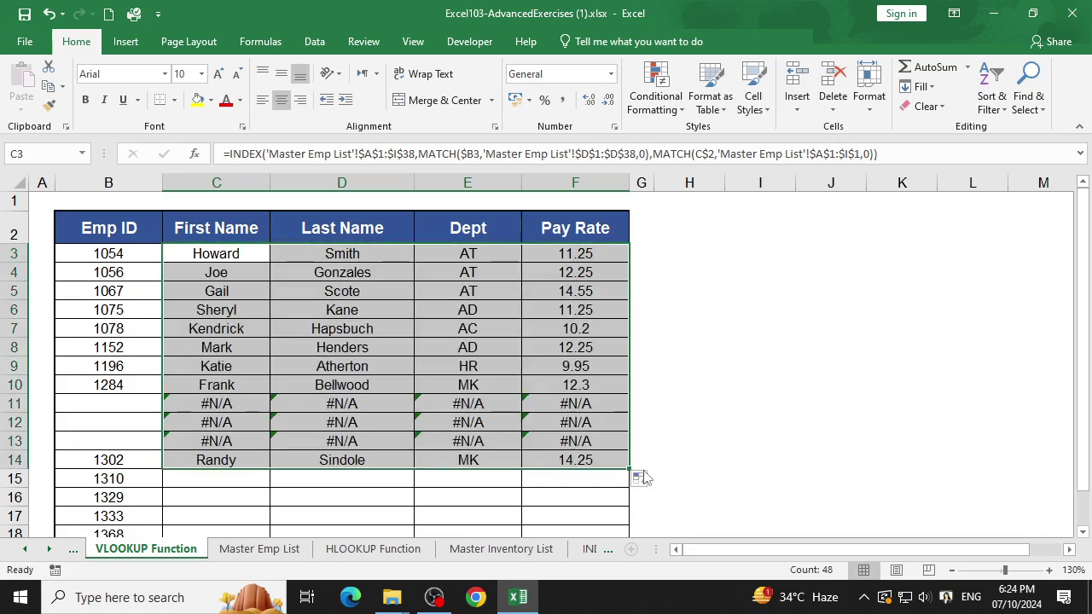
click(349, 249)
click(356, 232)
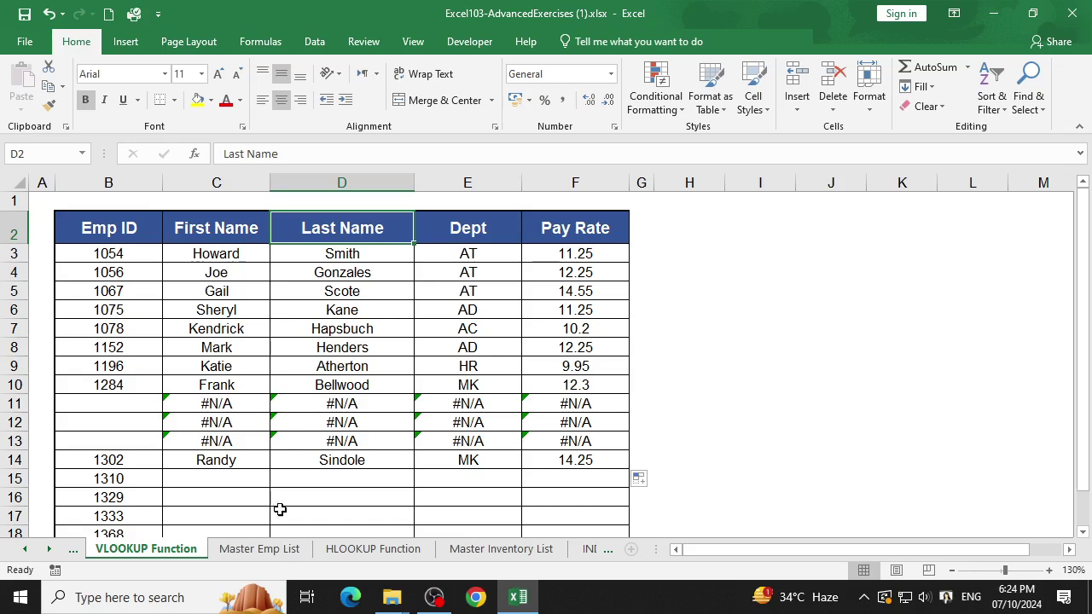
Copy the E-mail header from Master Emp List over the Dept header on VLOOKUP Function.
click(286, 550)
click(463, 201)
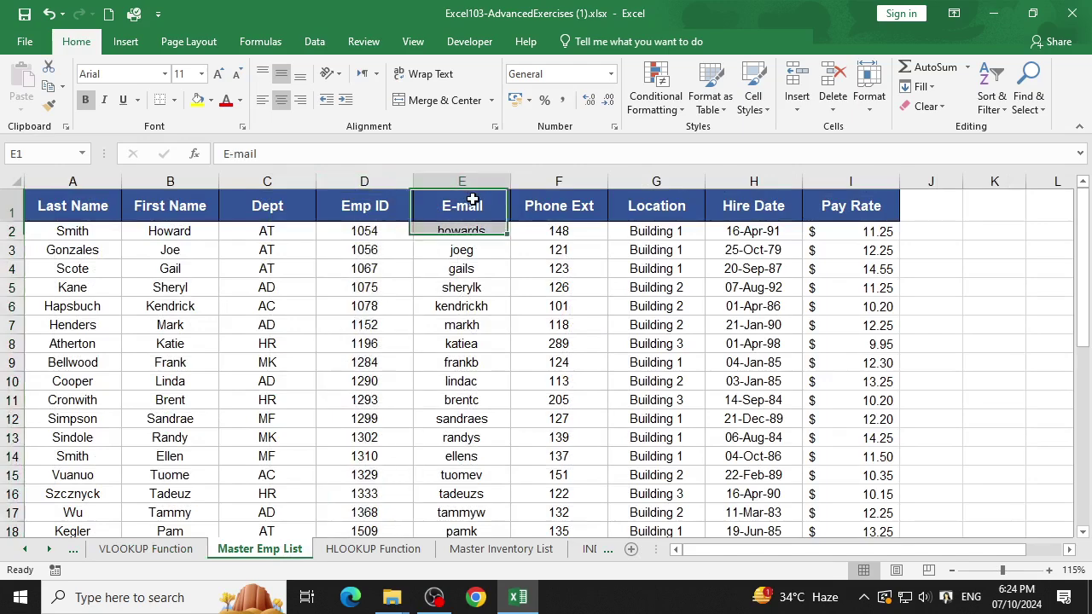
key(ctrl+c)
click(145, 549)
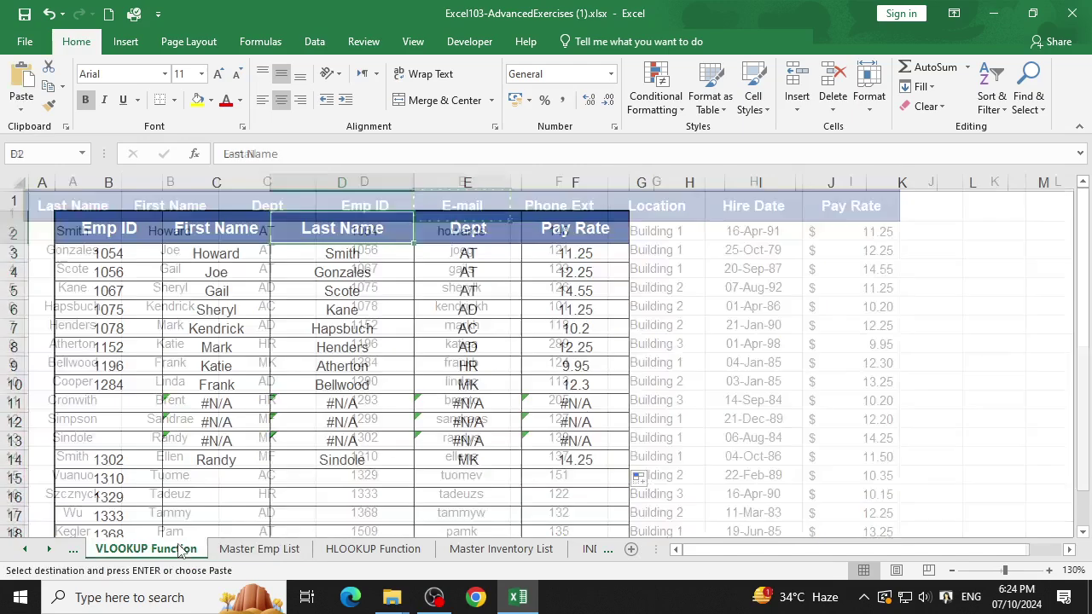
click(458, 234)
key(ctrl+v)
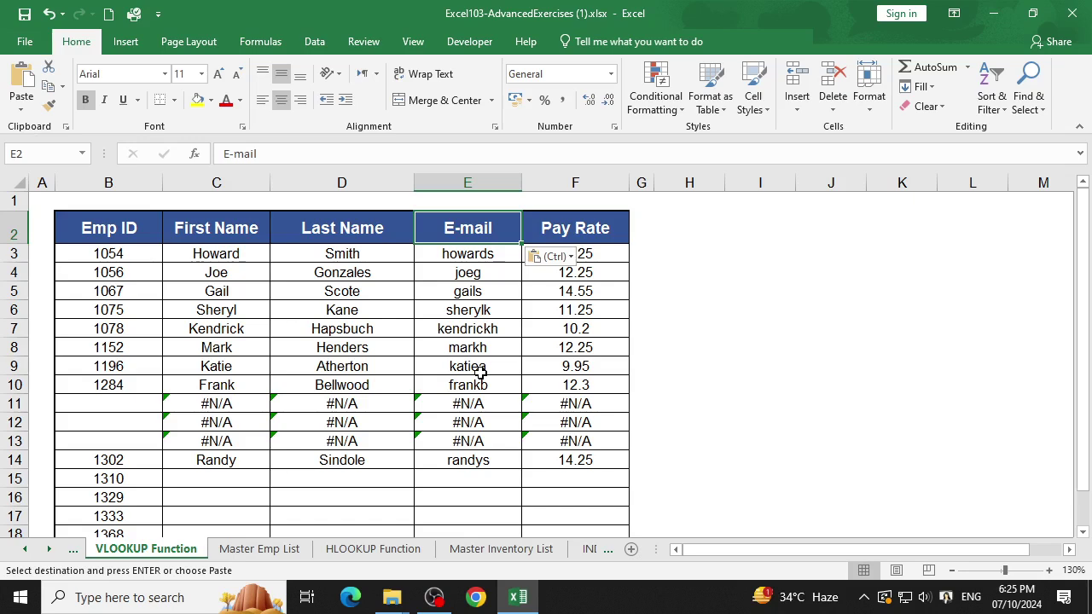
Cancel the pending copy and start retitling the Pay Rate header as 'Location'.
click(256, 550)
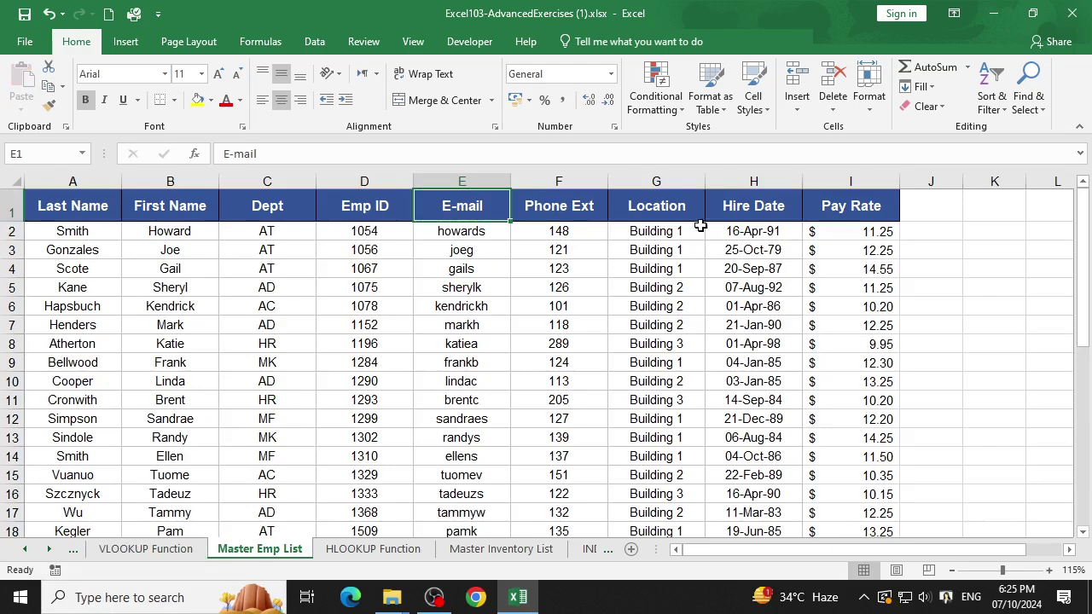
key(Escape)
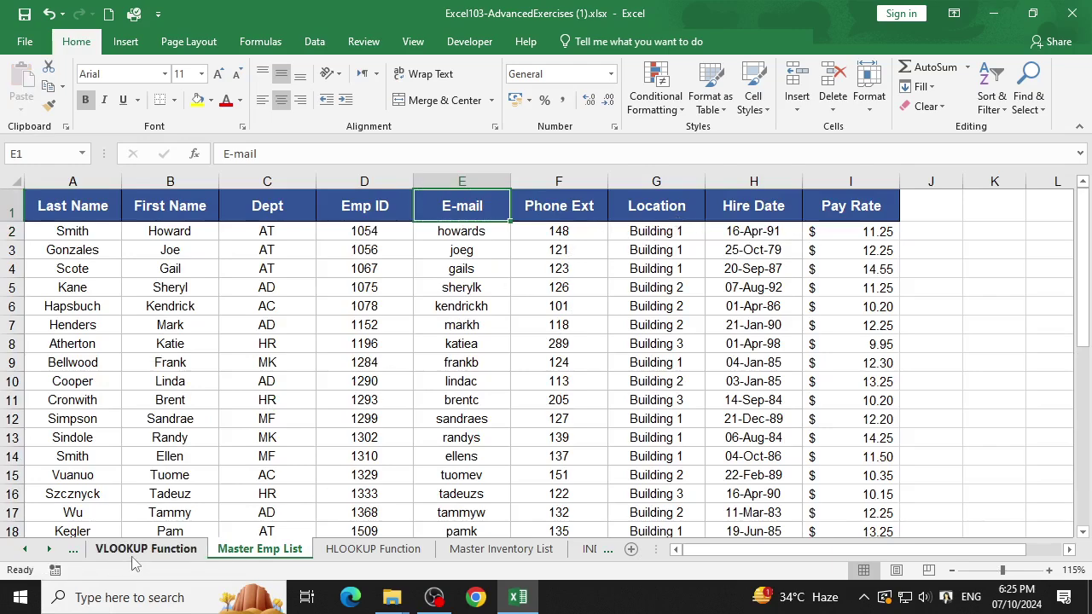
click(145, 549)
click(571, 239)
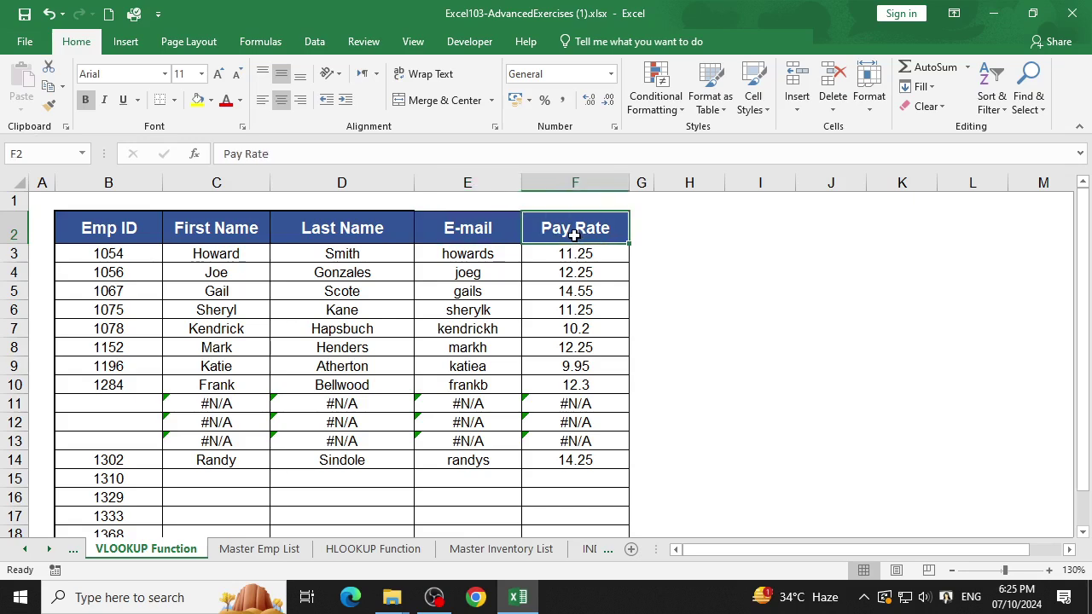
text(Loca)
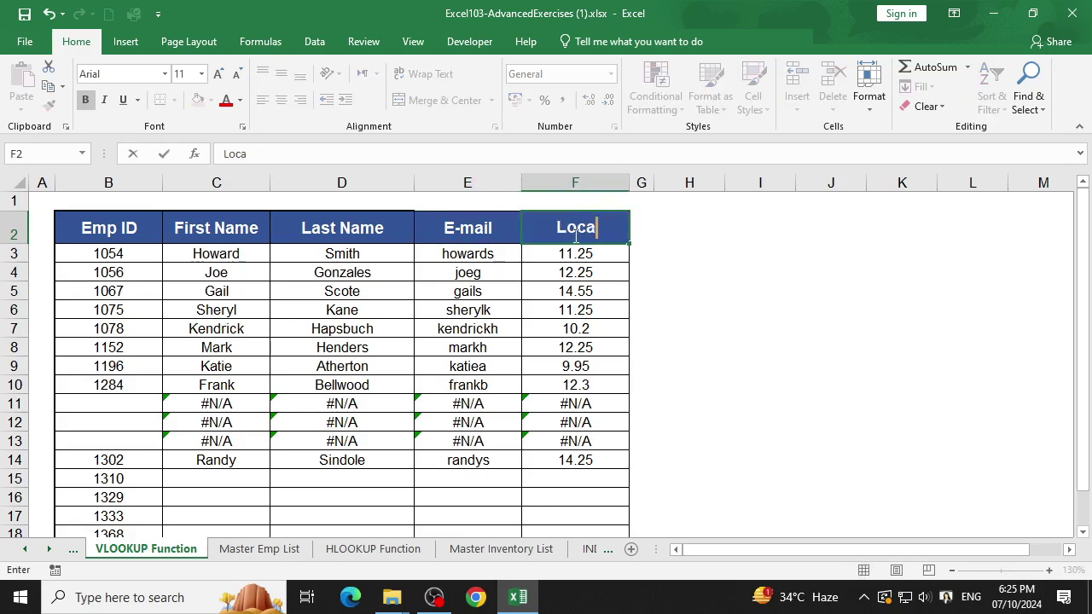
text(tion)
Confirm 'Location' as the new header in F2.
key(Return)
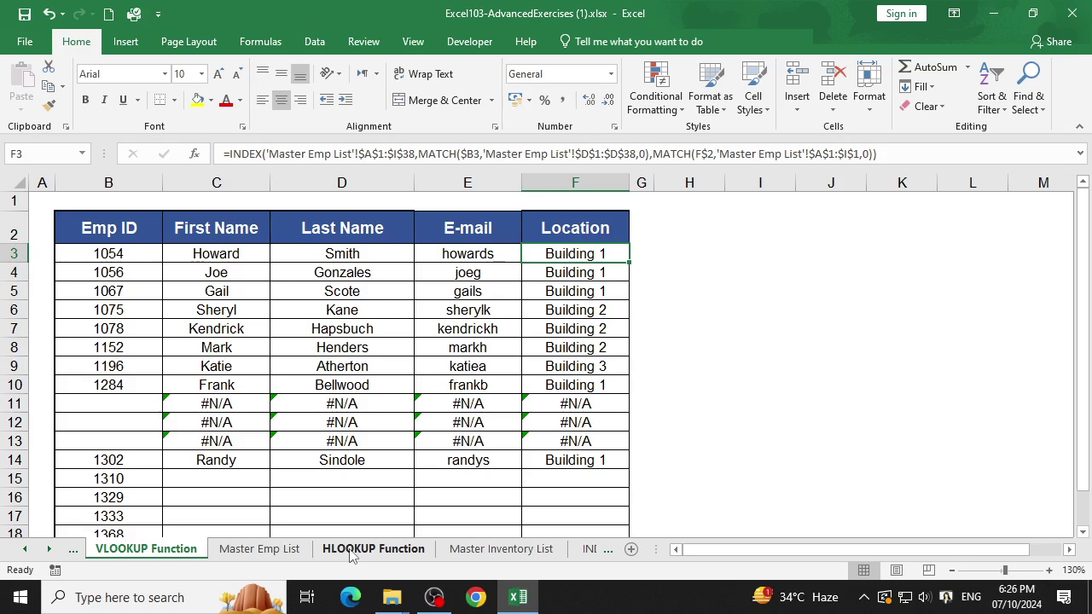
Go to the LEFT RIGHT MID Functions sheet and select cell E4.
click(592, 554)
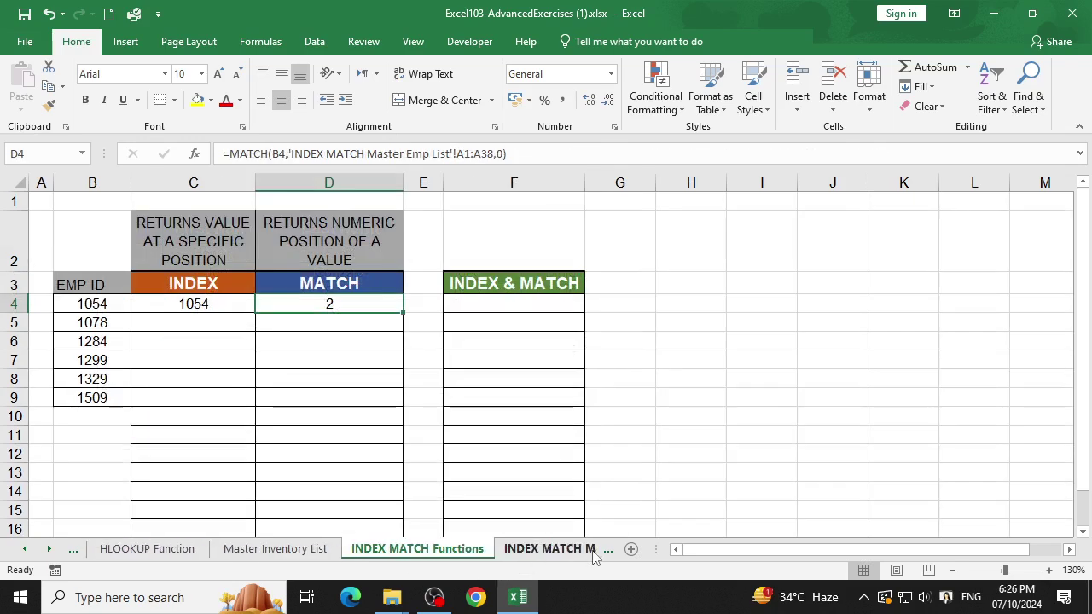
click(520, 550)
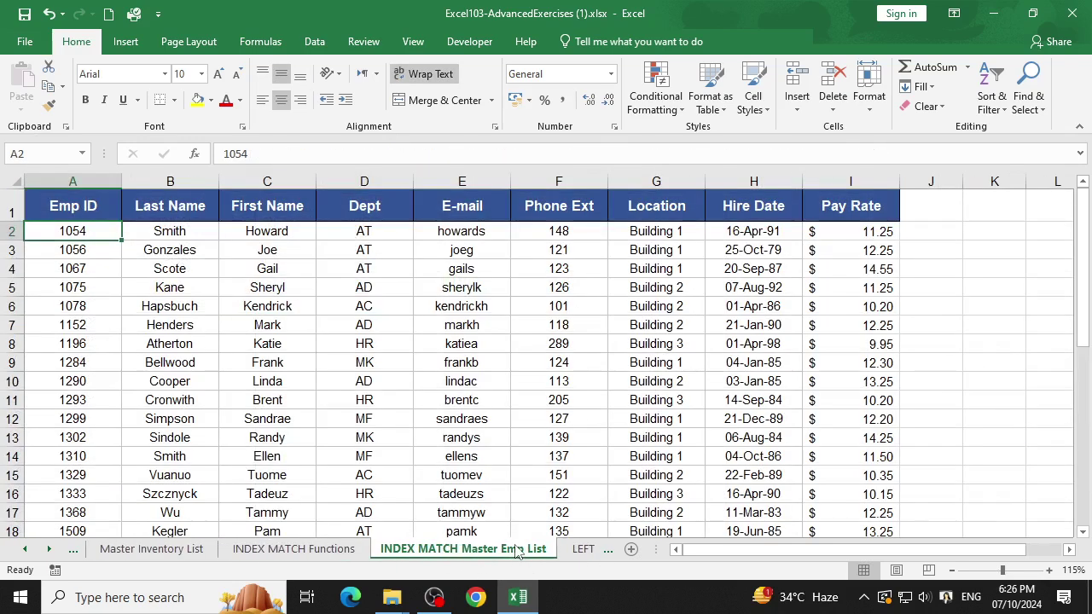
click(567, 554)
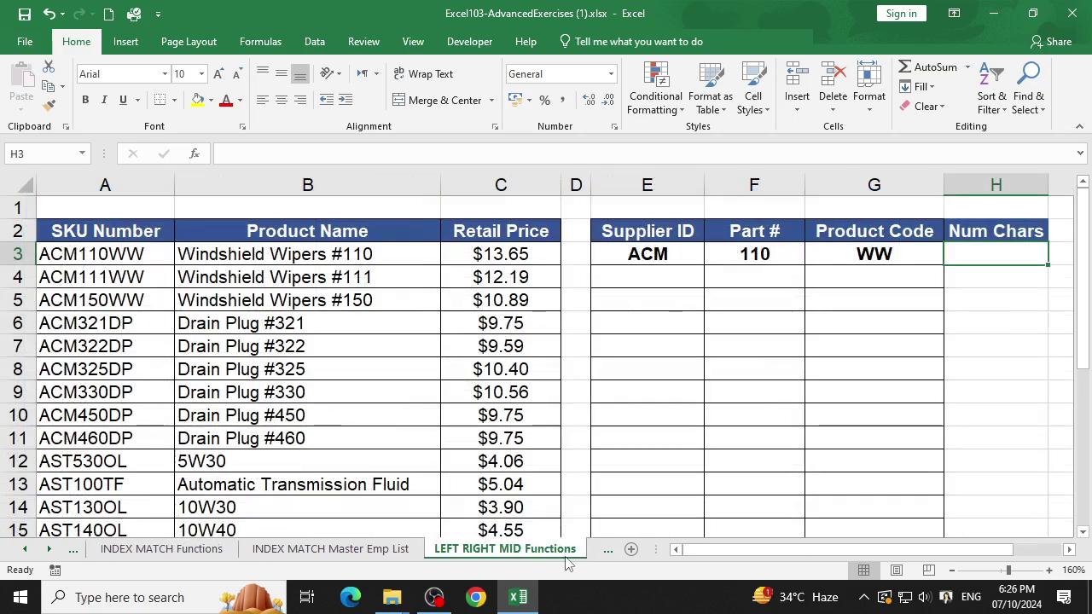
click(672, 283)
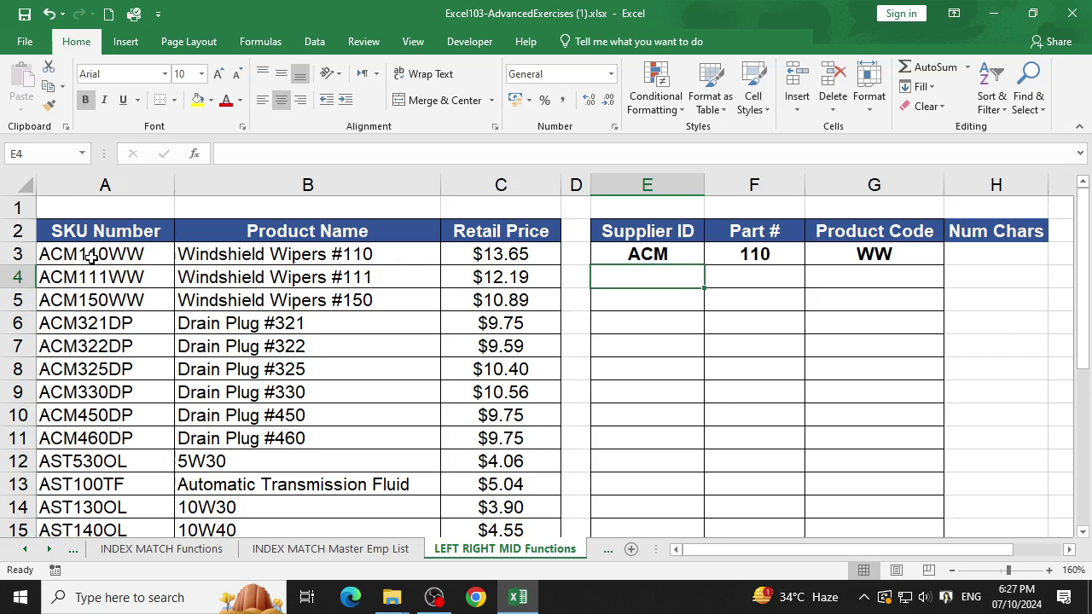
Enter =LEFT(A3,3) in E4 to extract supplier ID ACM.
text(=)
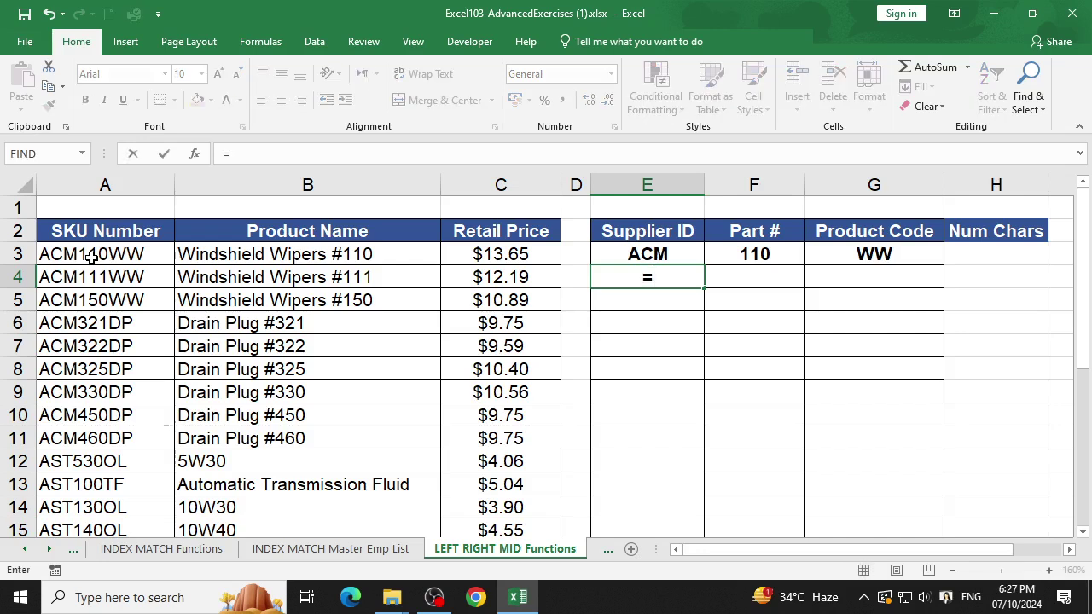
text(left()
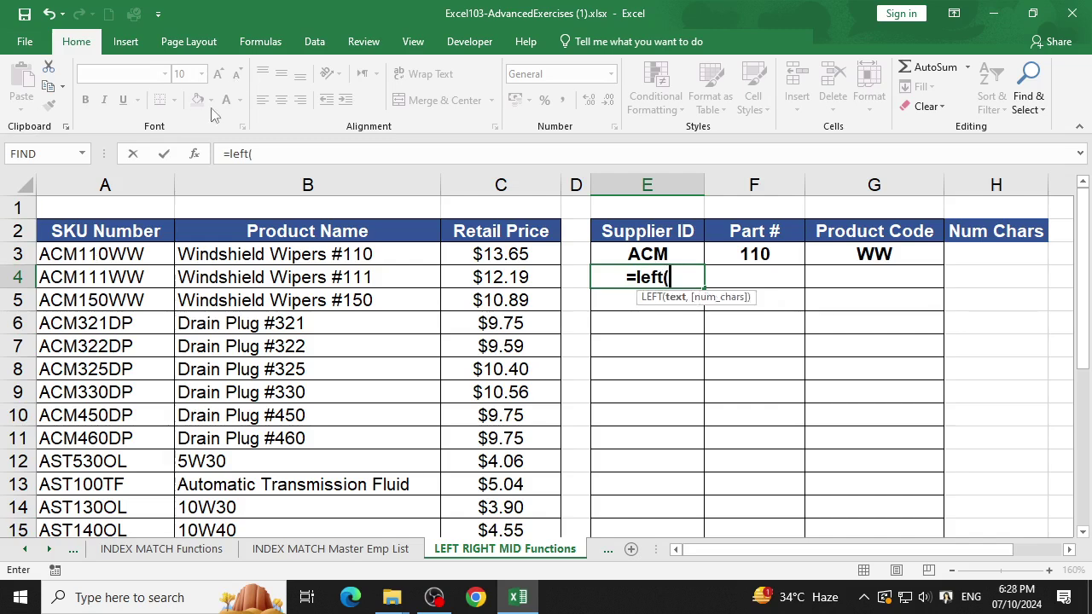
click(195, 153)
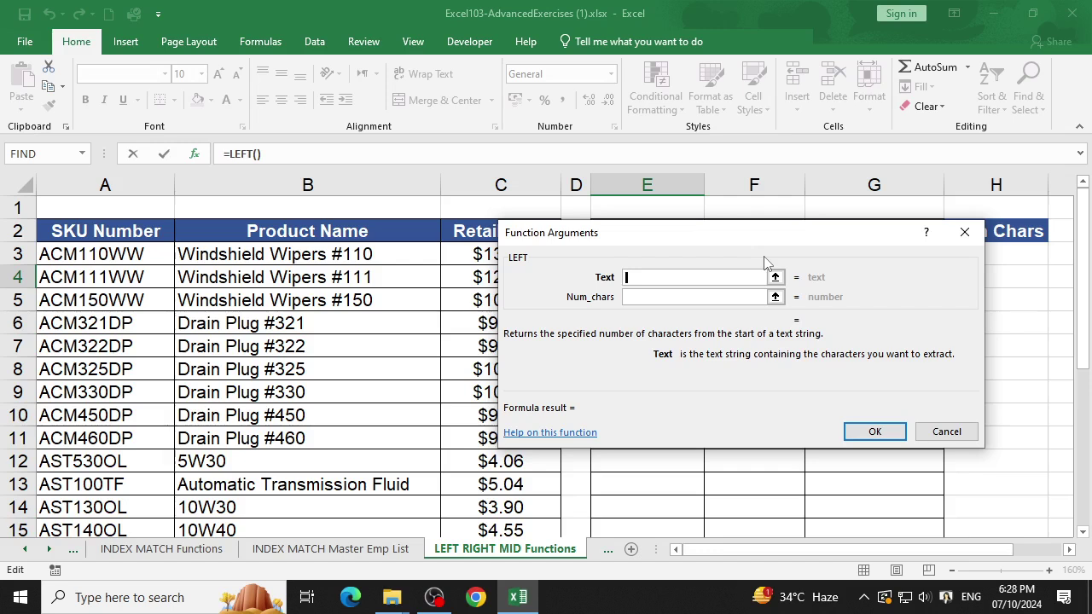
click(144, 261)
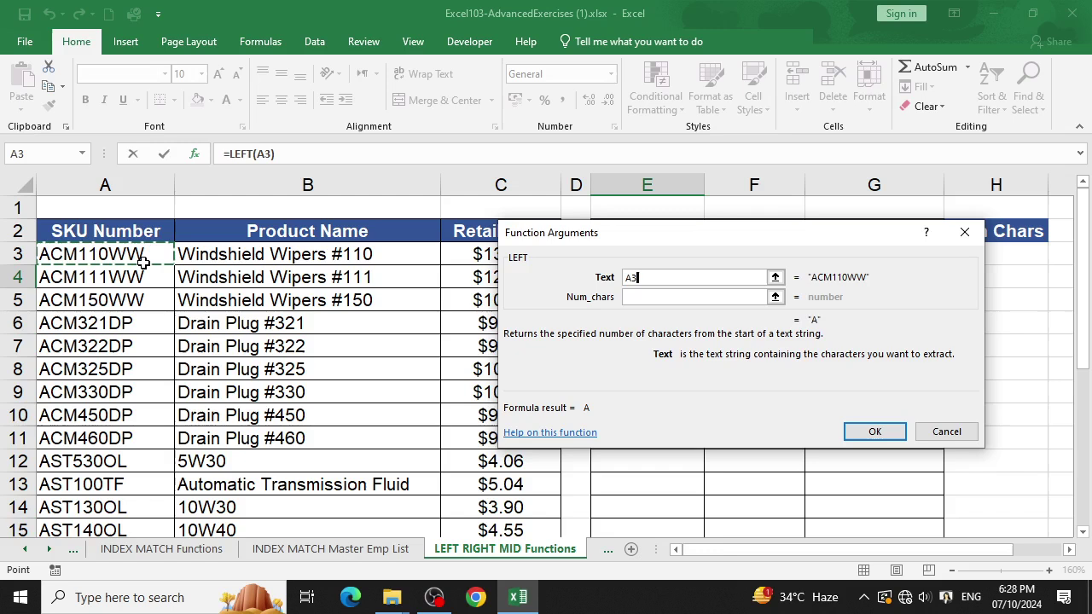
click(683, 301)
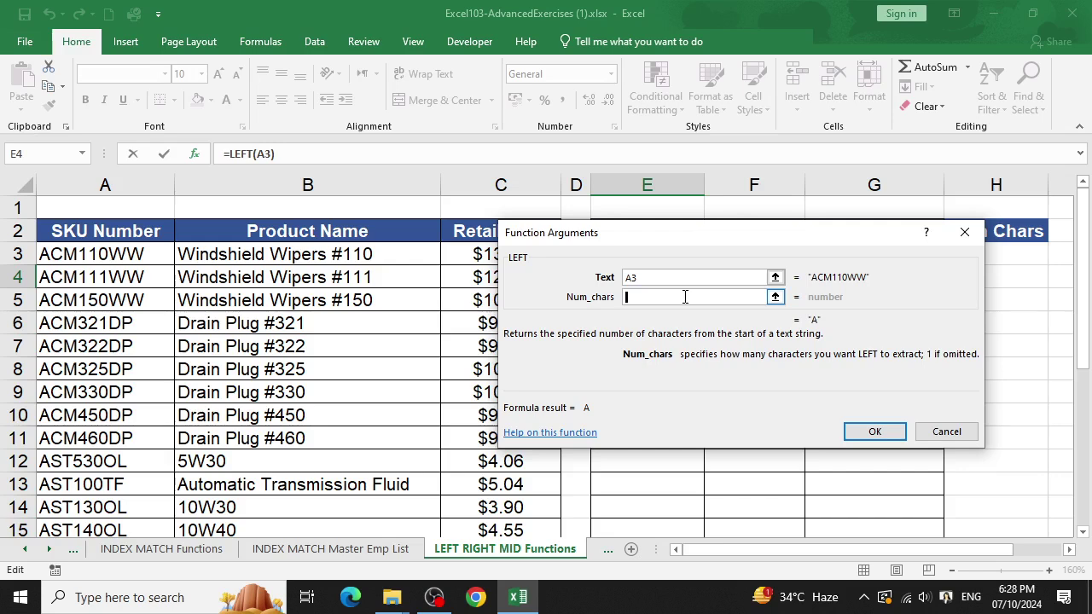
text(,3)
click(874, 431)
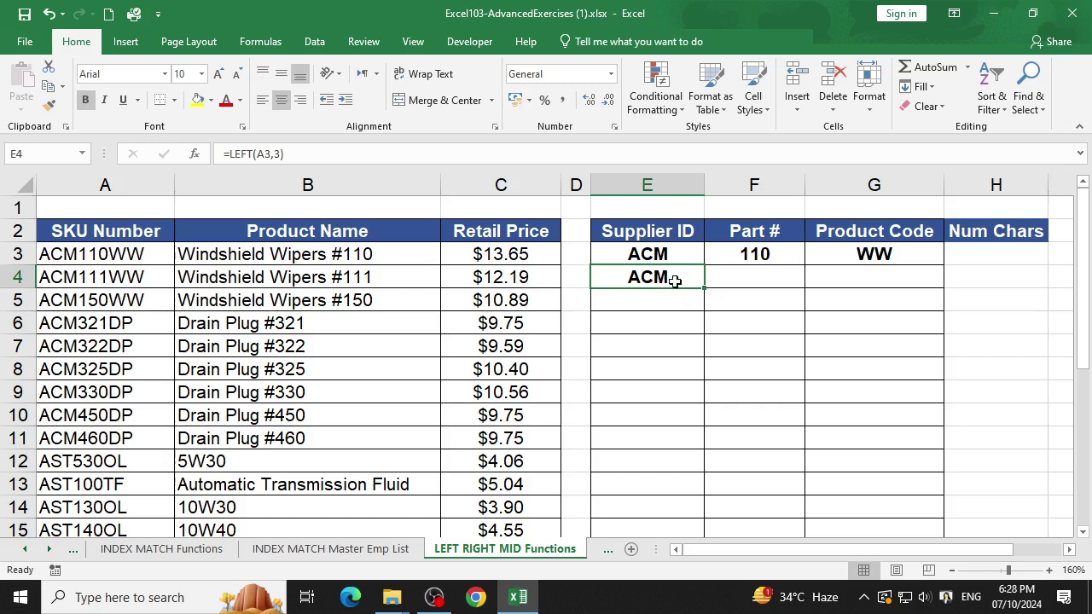
Paste the ACM result into H4 as a trial value, then clear H4 again.
double_click(672, 278)
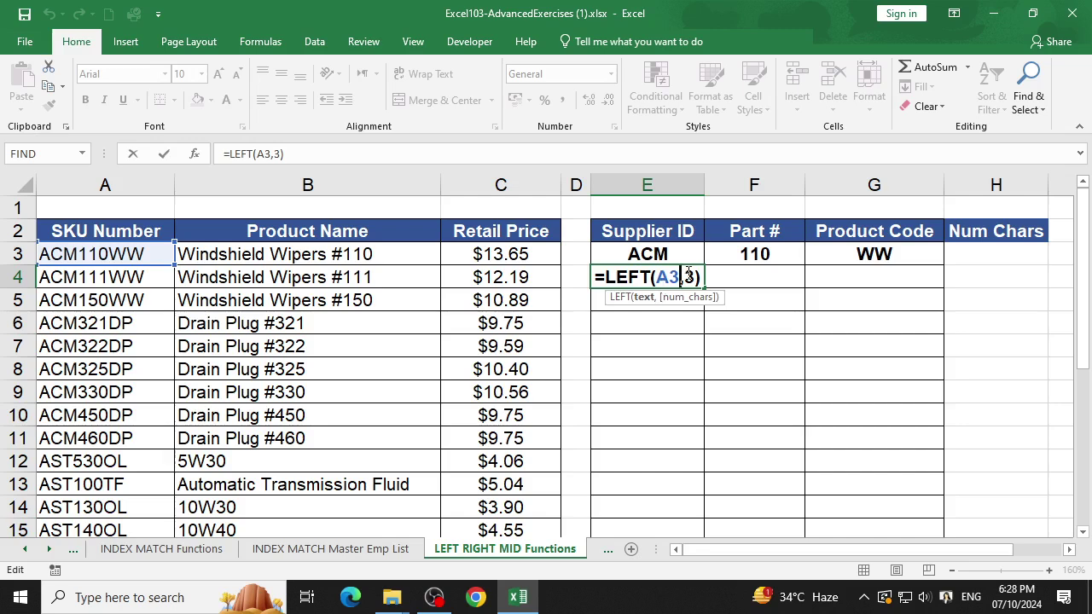
key(ctrl+Return)
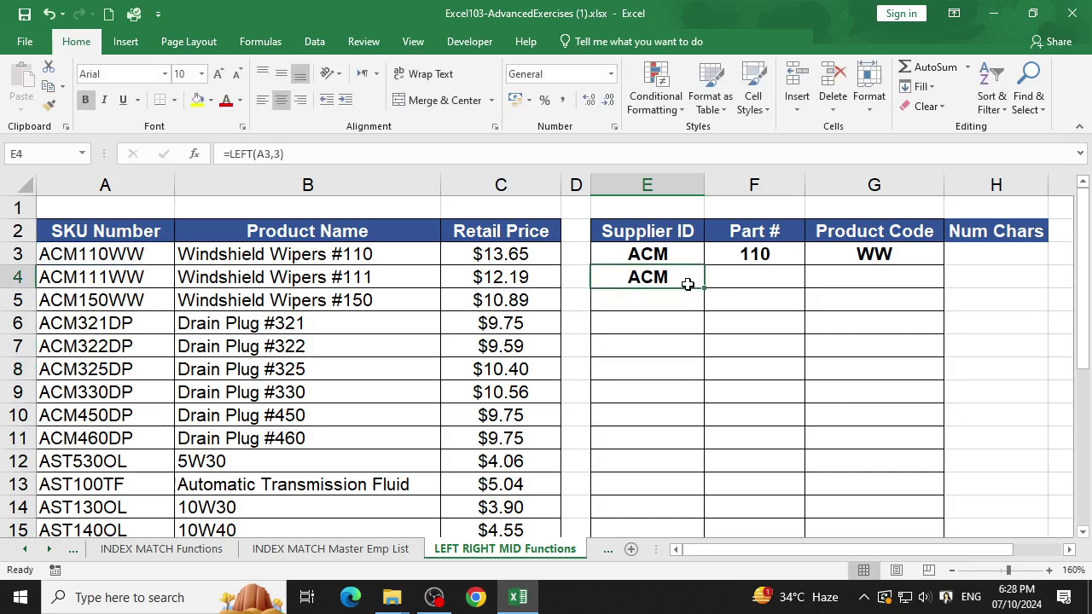
key(ctrl+c)
right_click(972, 281)
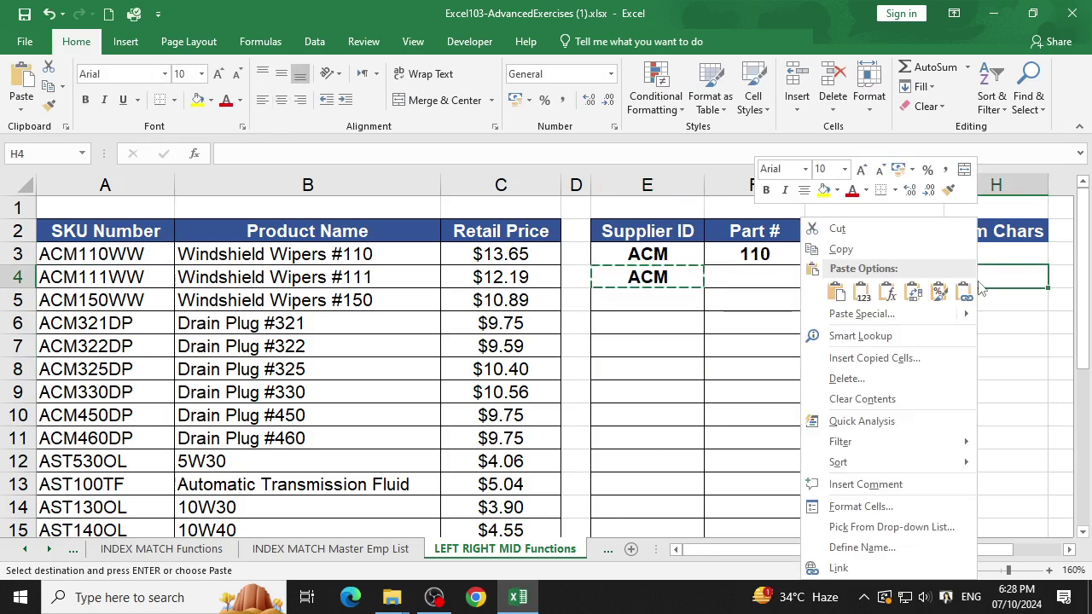
click(861, 292)
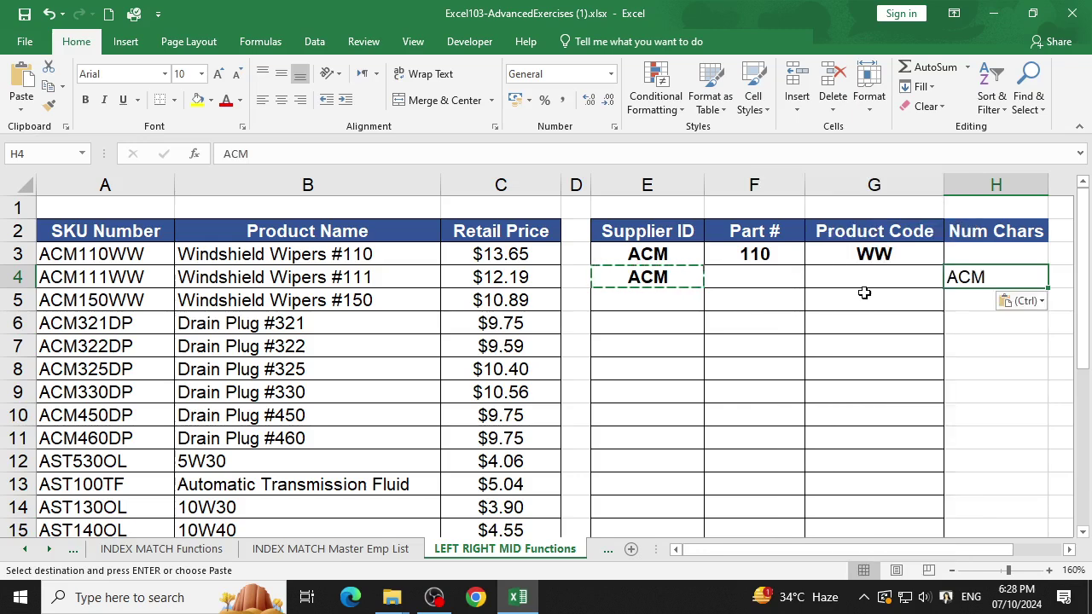
key(Escape)
click(1003, 294)
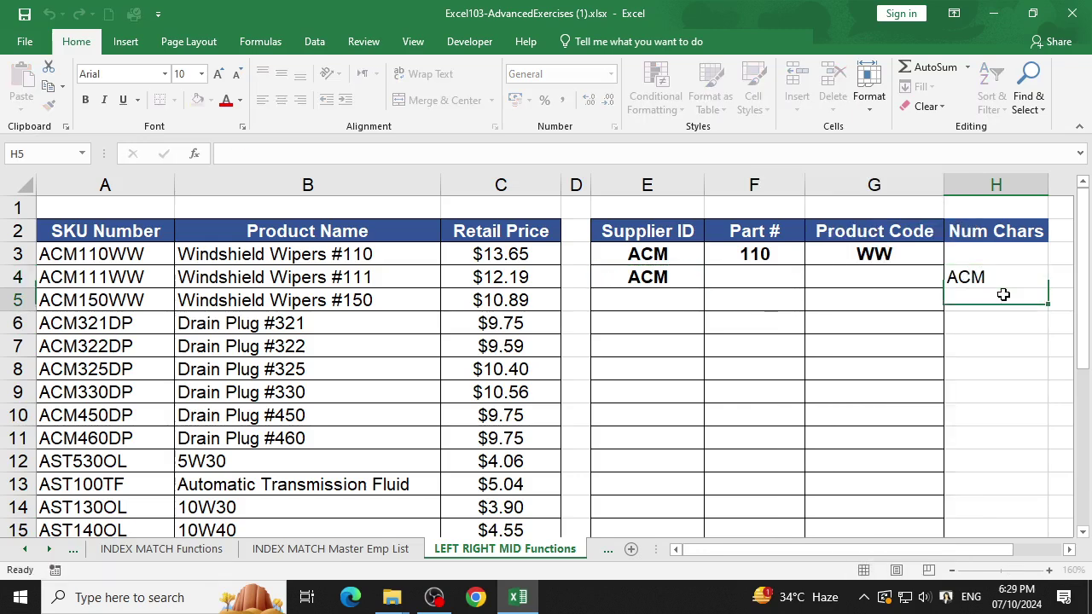
click(1001, 283)
key(Delete)
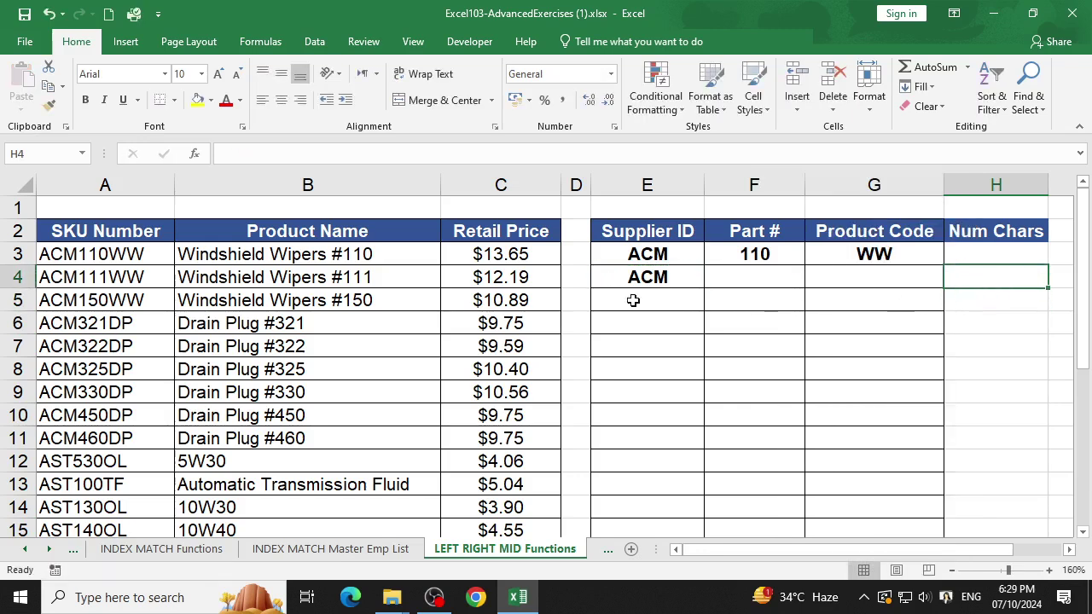
click(628, 296)
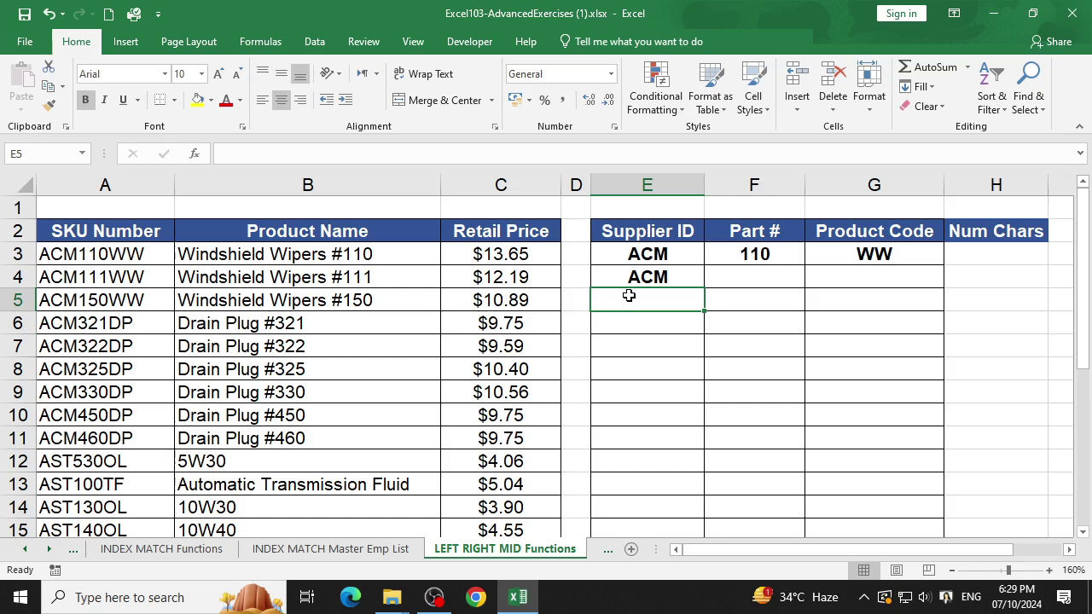
Enter =RIGHT(A3,2) in G4 so the product code reads WW.
click(873, 278)
text(=)
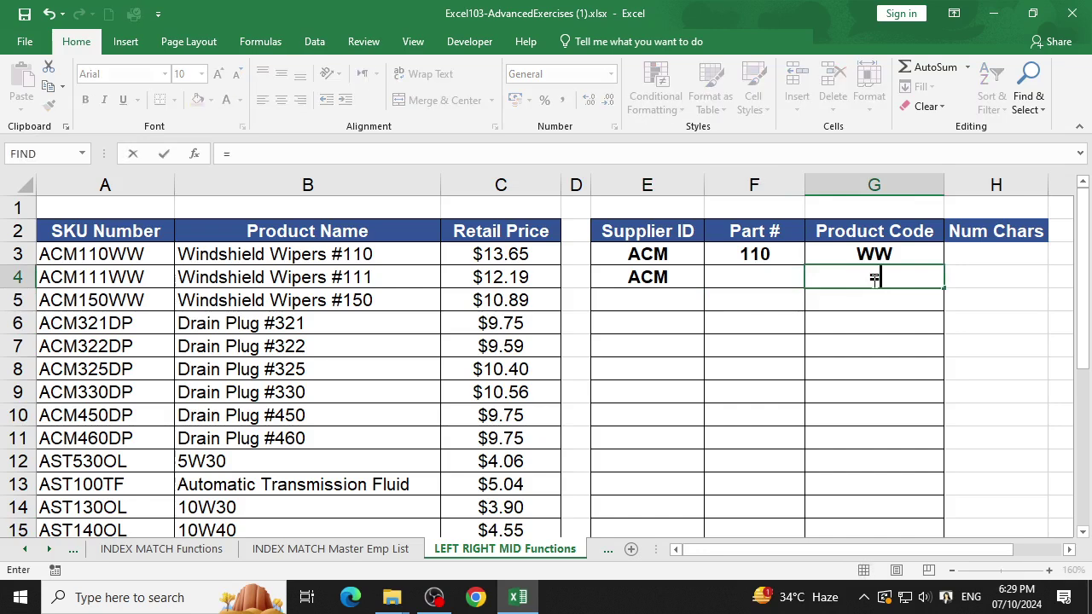
text(right)
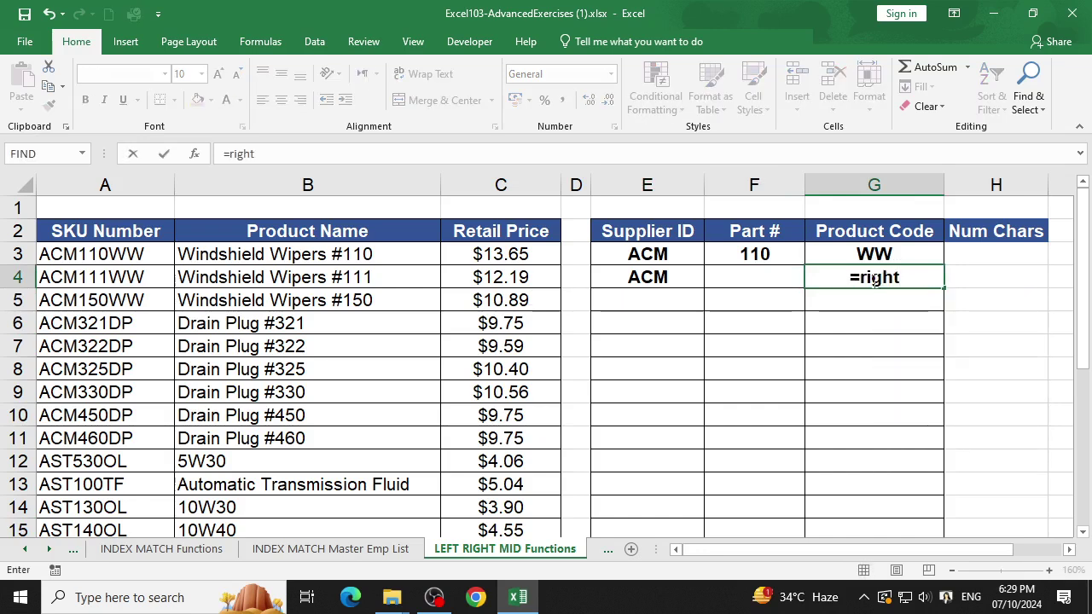
text(()
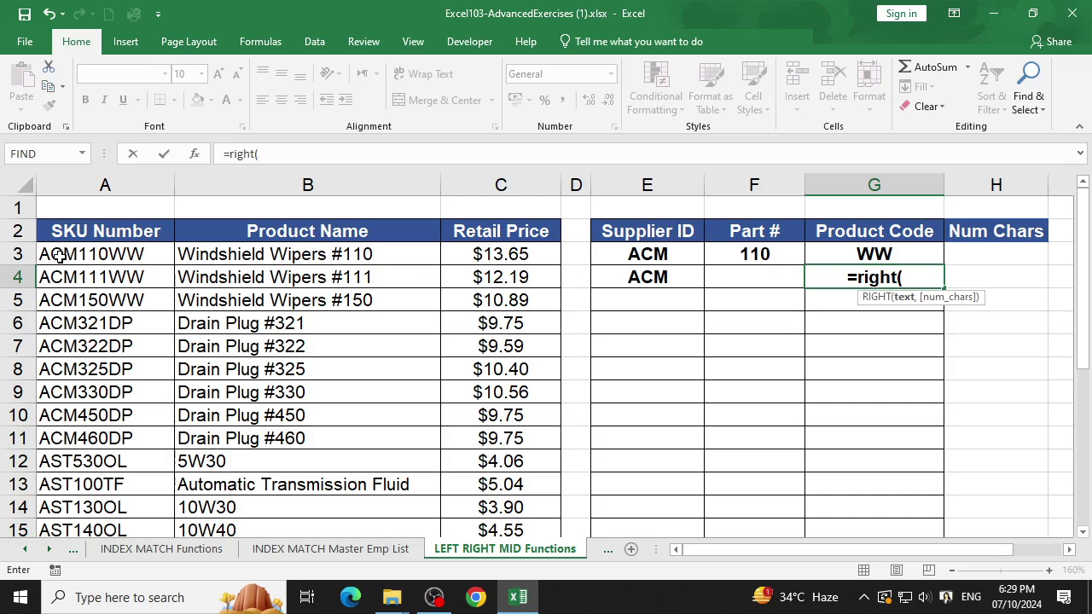
click(59, 254)
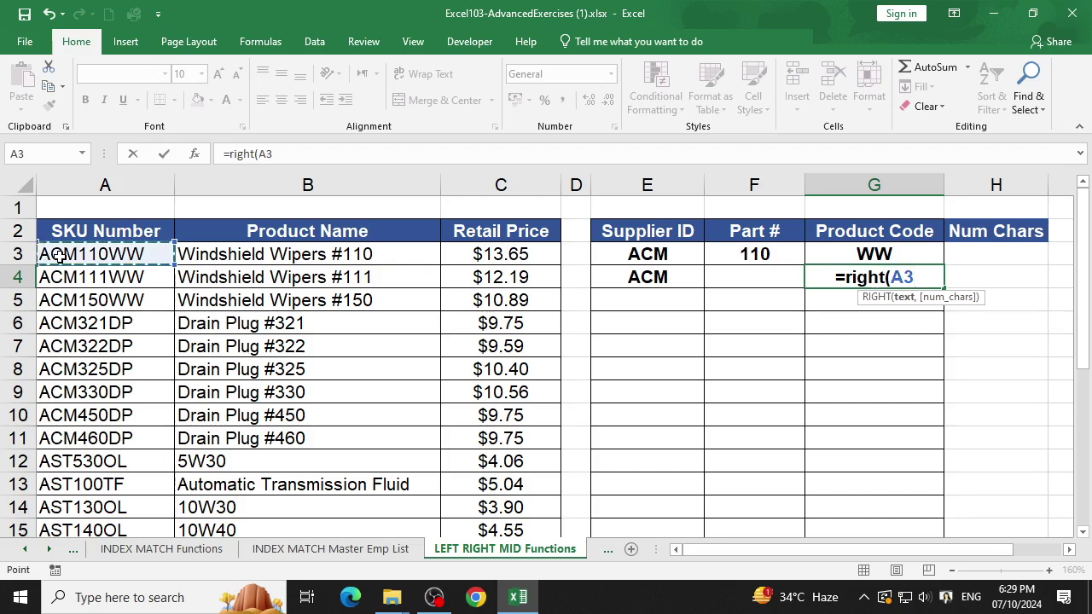
key(BackSpace)
key(BackSpace)
key(BackSpace)
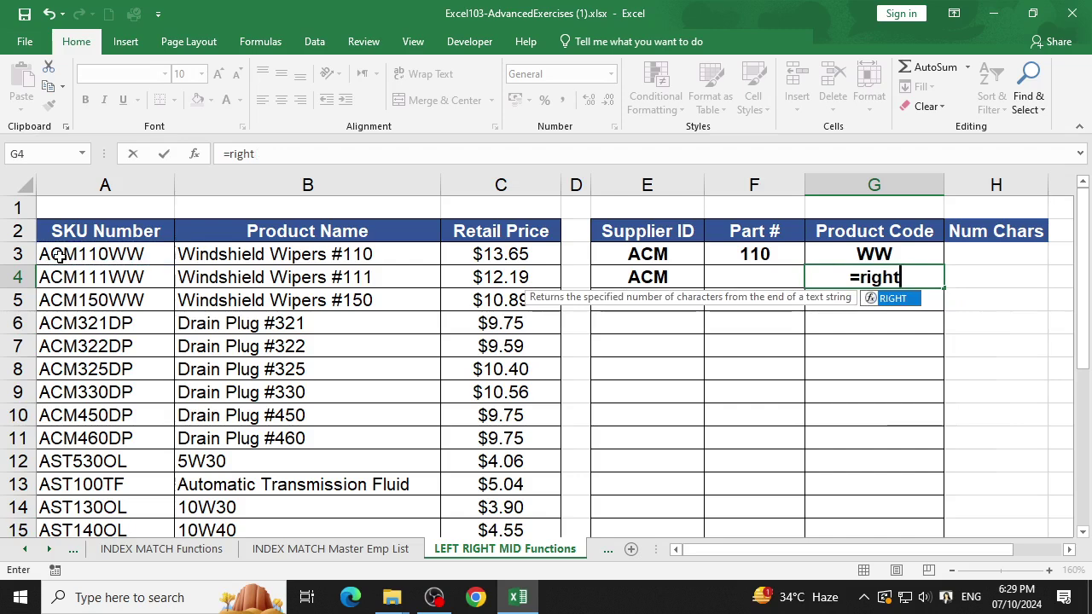
text(()
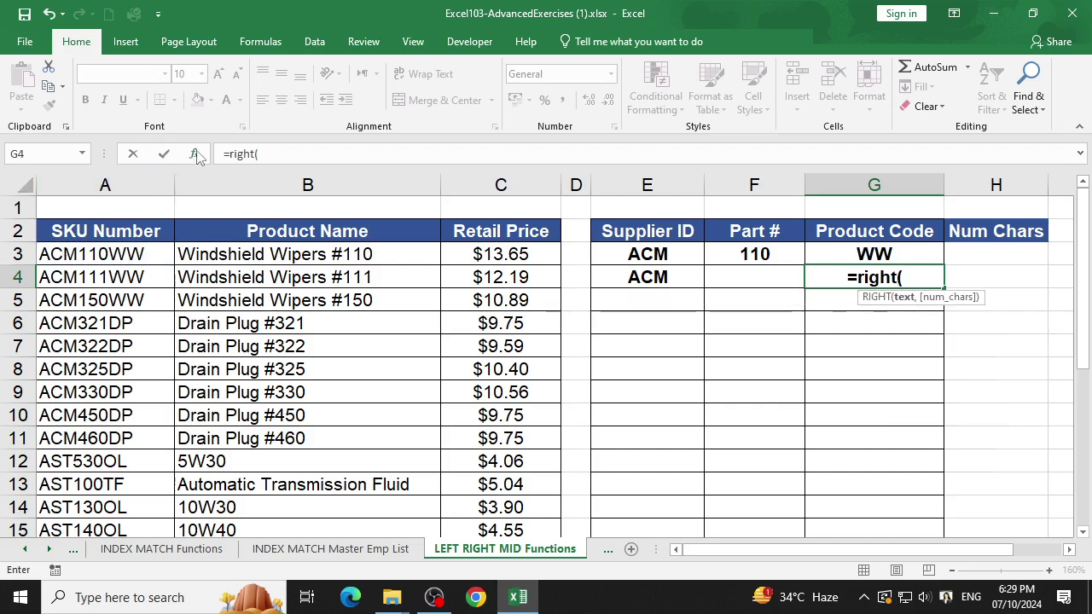
click(195, 154)
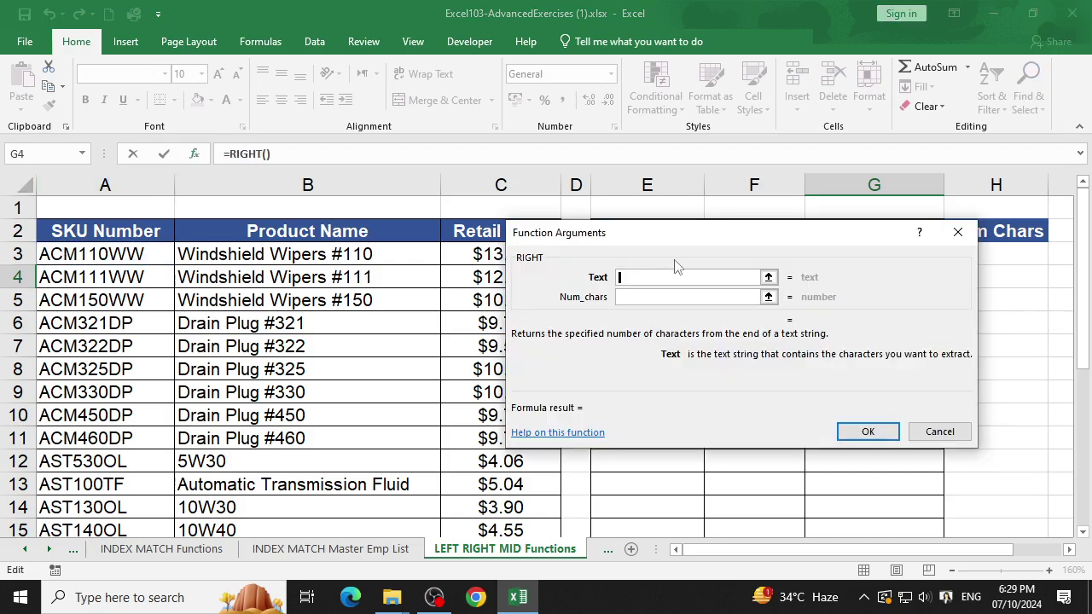
click(109, 256)
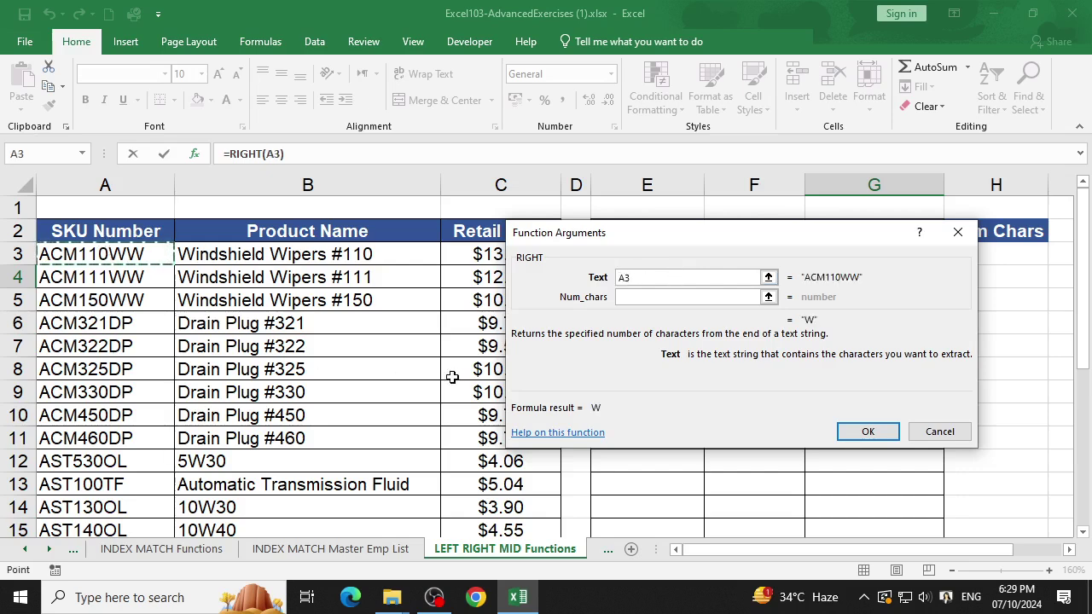
click(672, 299)
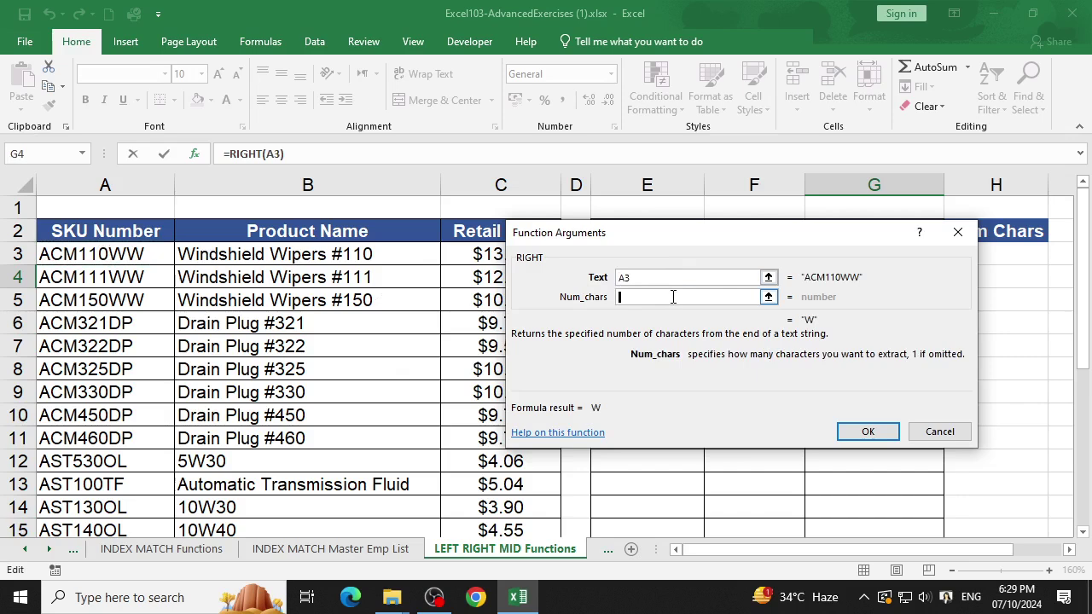
text(2)
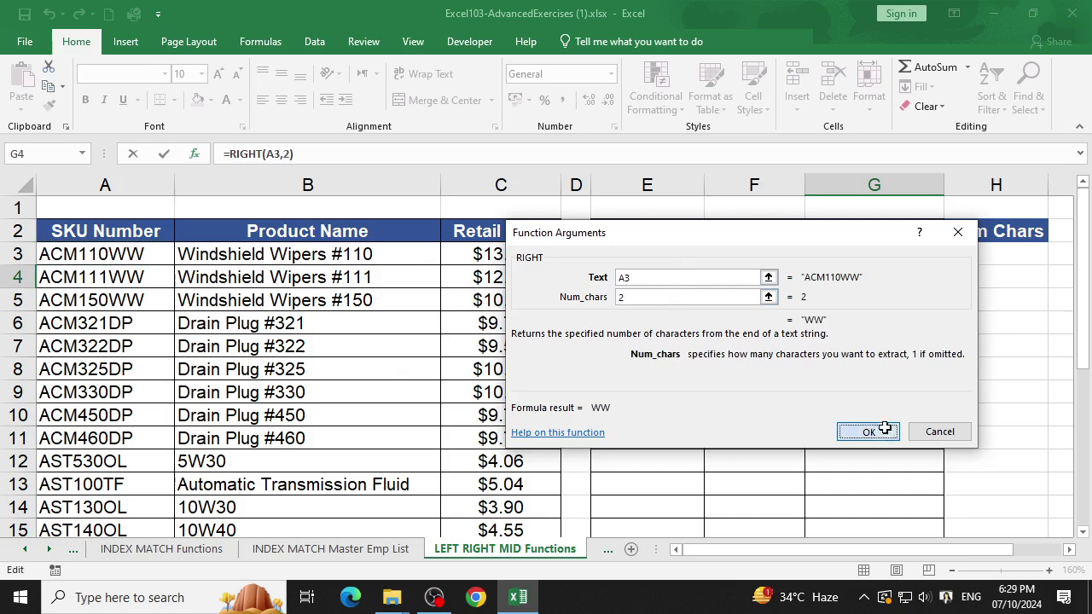
click(867, 432)
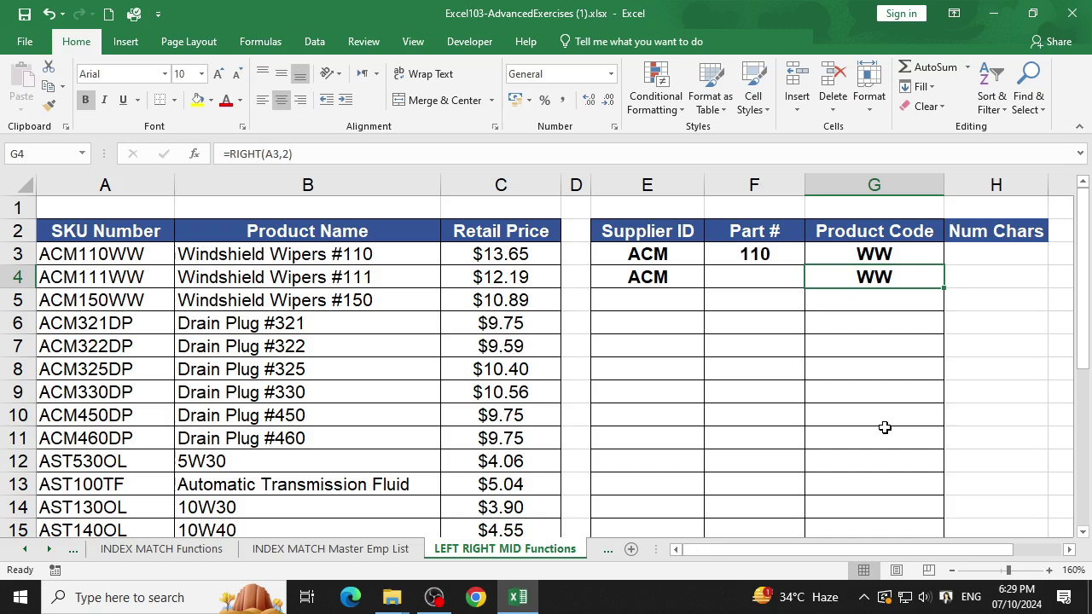
click(788, 279)
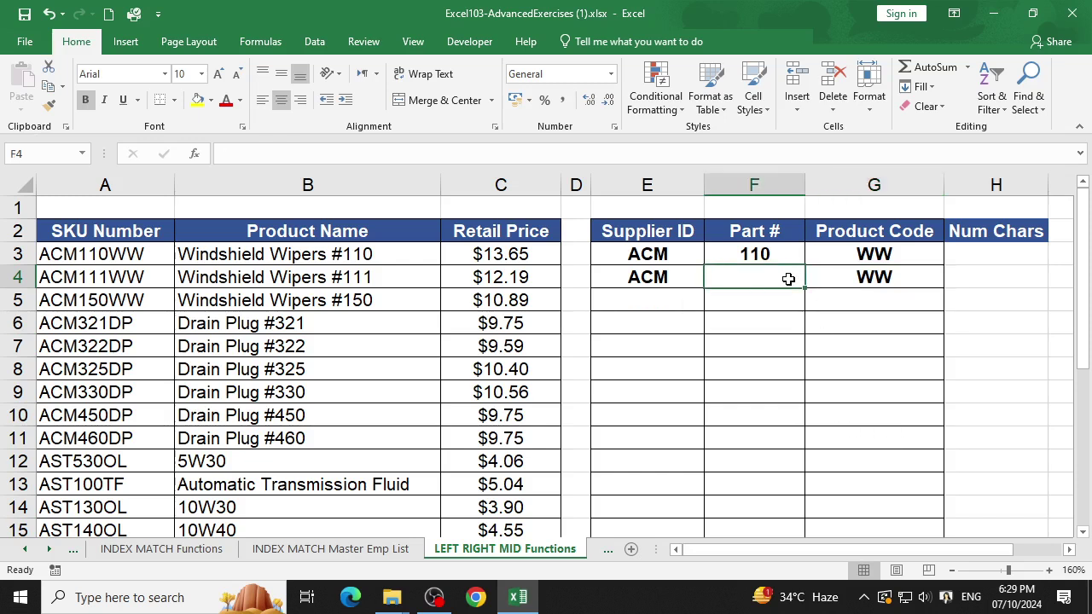
Enter =MID(A3,4,3) in F4 so the part number reads 110.
text(=)
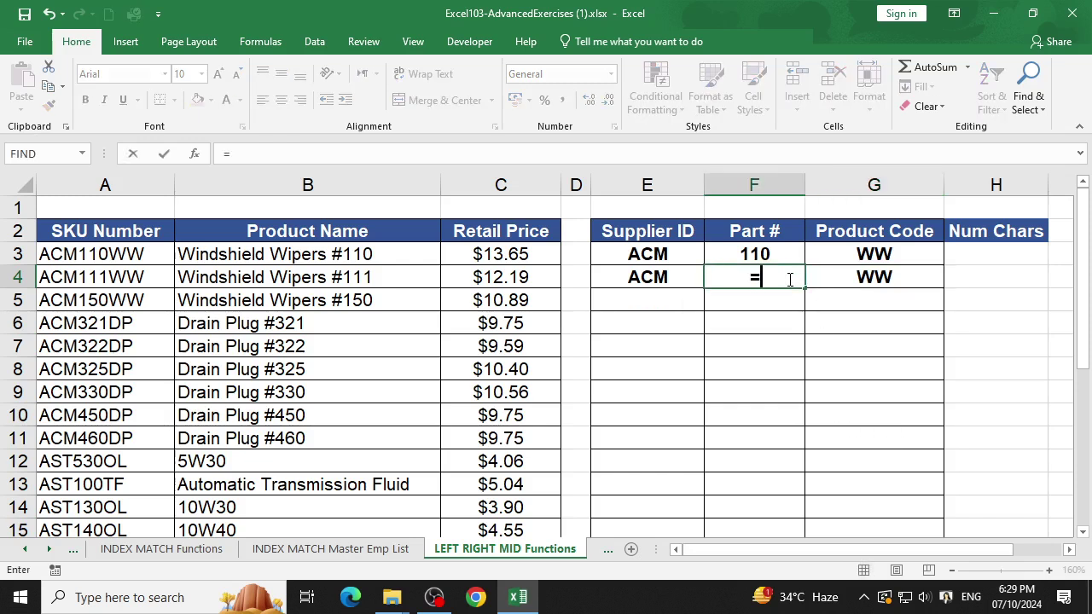
text(mid)
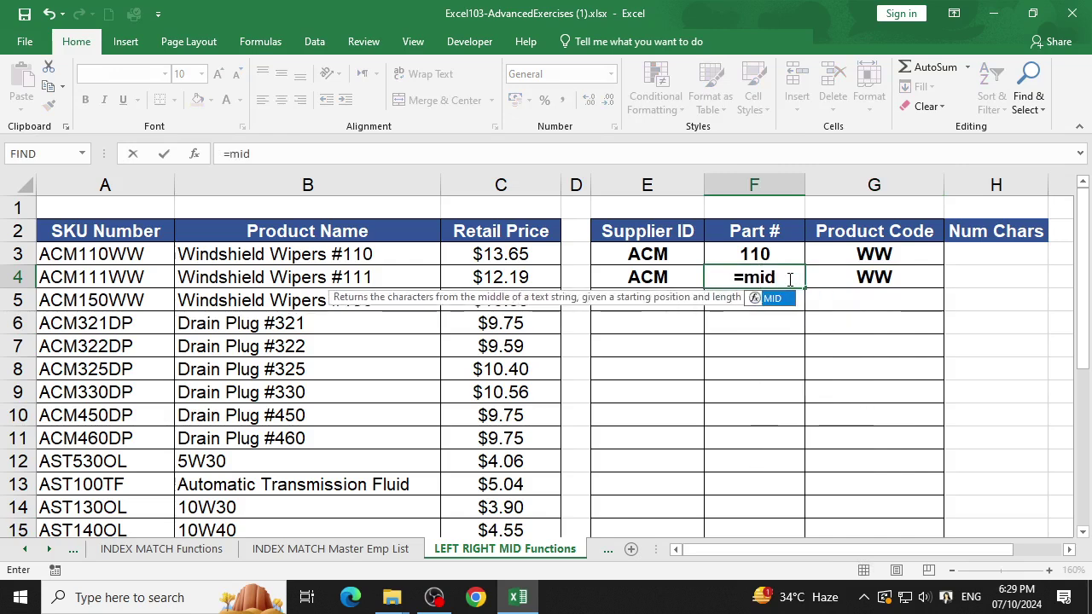
text(()
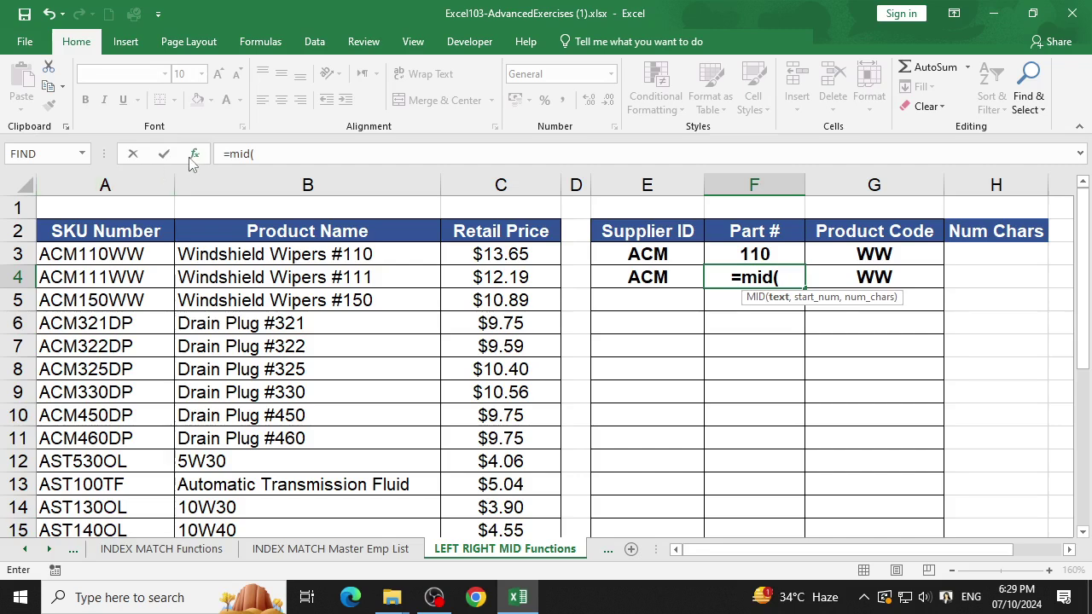
click(194, 154)
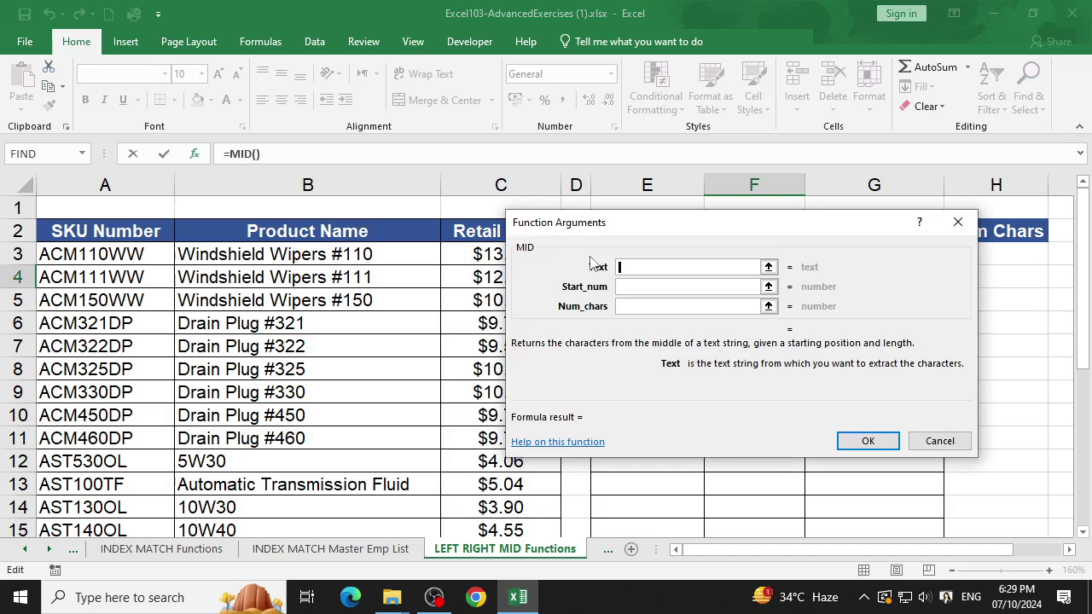
click(132, 258)
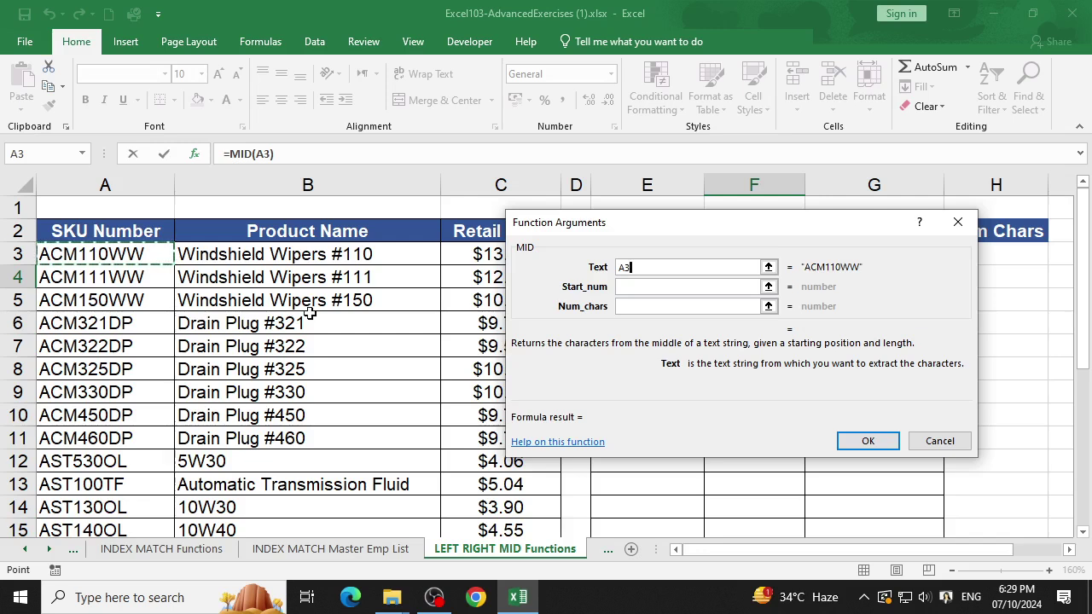
click(714, 287)
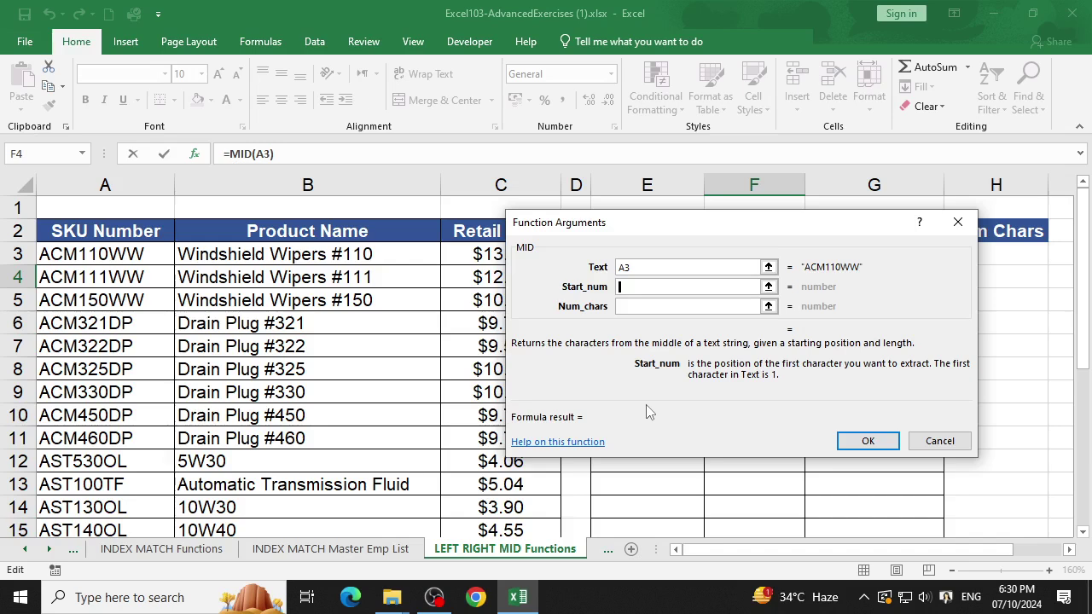
text(7)
key(BackSpace)
text(4)
click(673, 308)
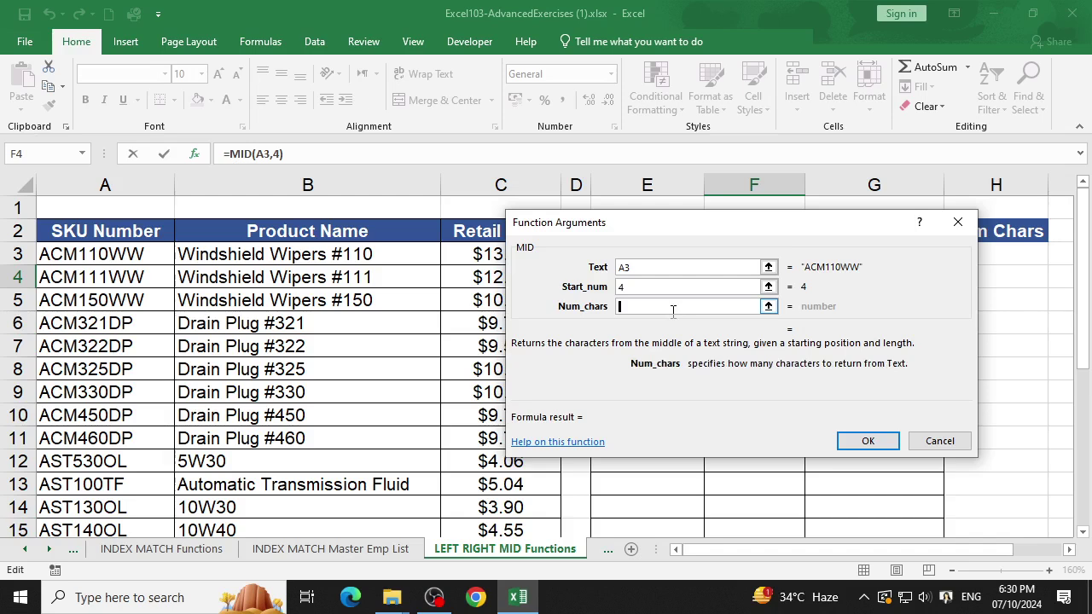
text(3)
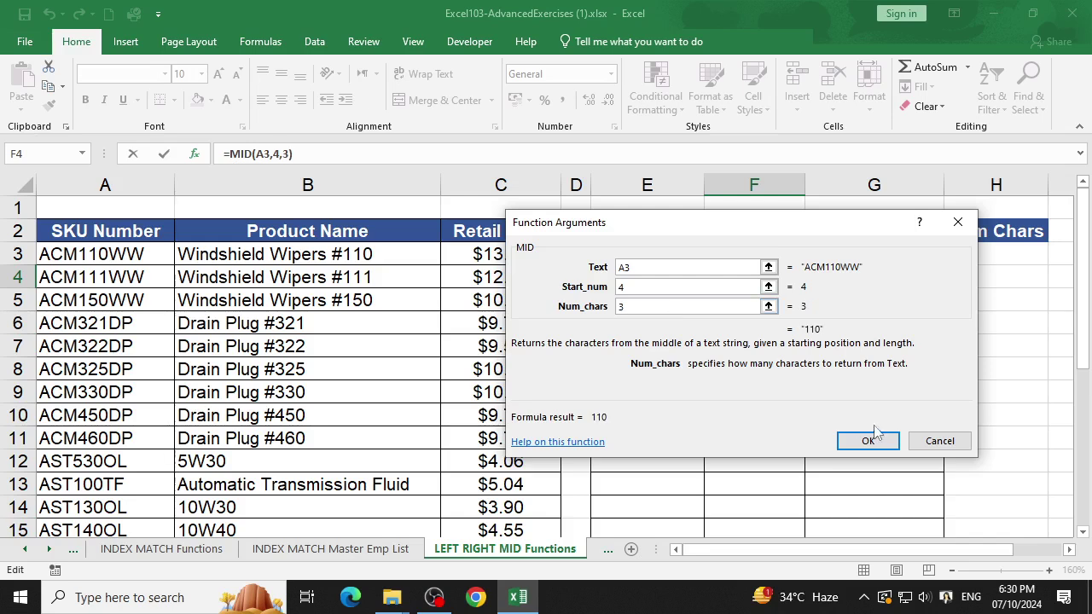
click(870, 440)
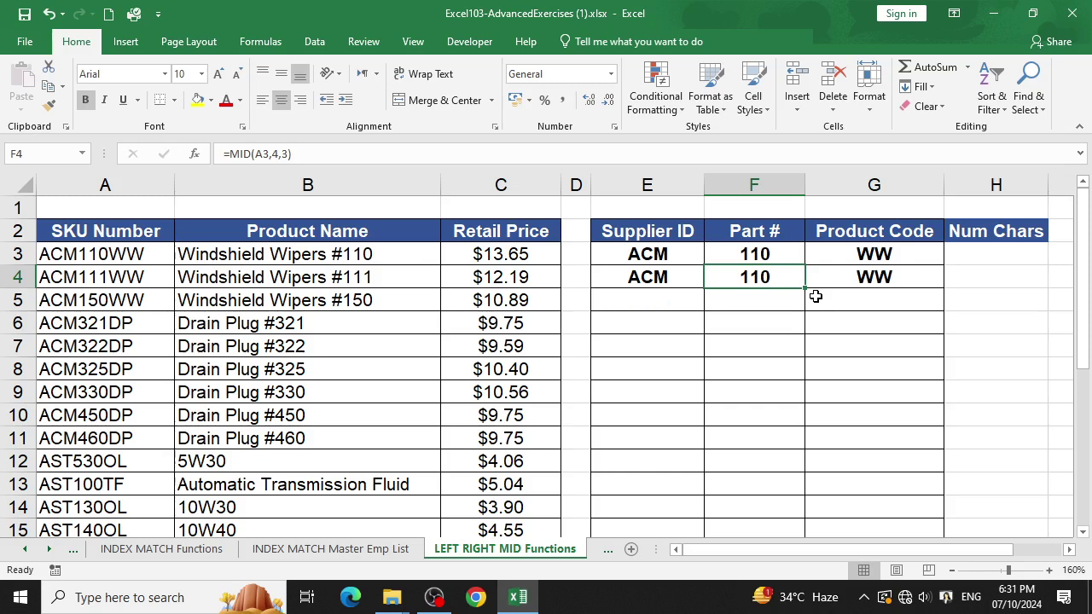
Copy the row 3 LEFT, MID and RIGHT formulas down to row 26, then check the results.
drag(629, 252, 949, 267)
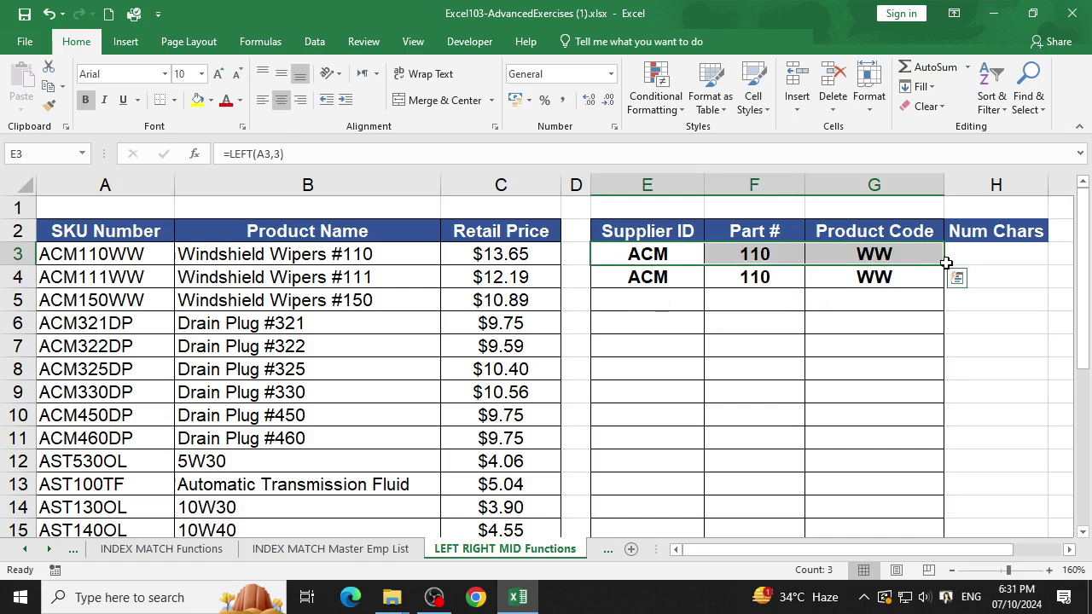
mouse_move(945, 265)
mouse_down()
mouse_move(941, 532)
mouse_move(940, 494)
mouse_up()
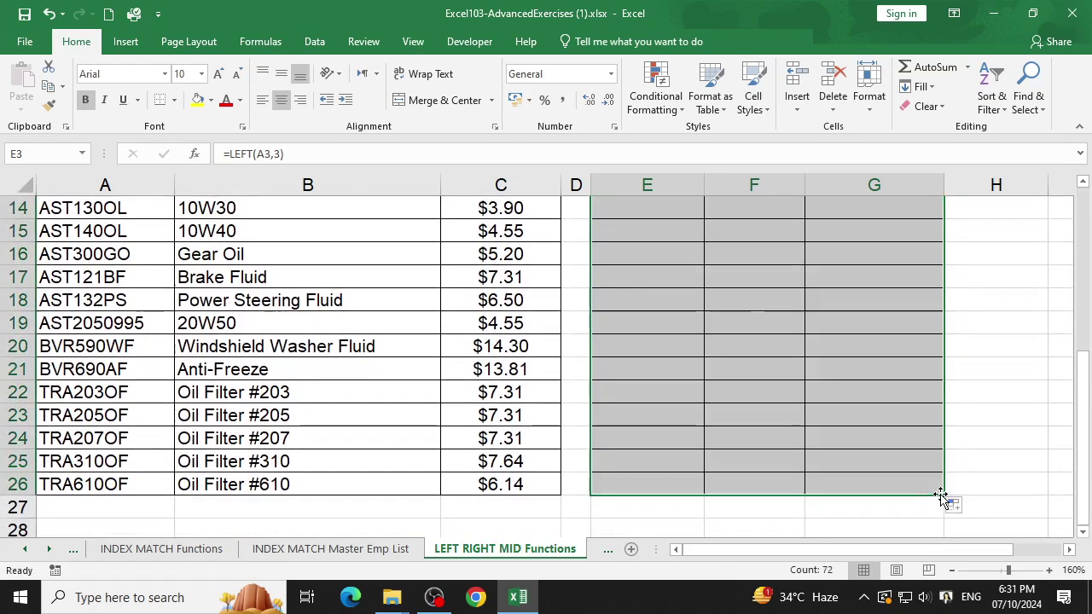
scroll(904, 432, up, 4)
click(902, 414)
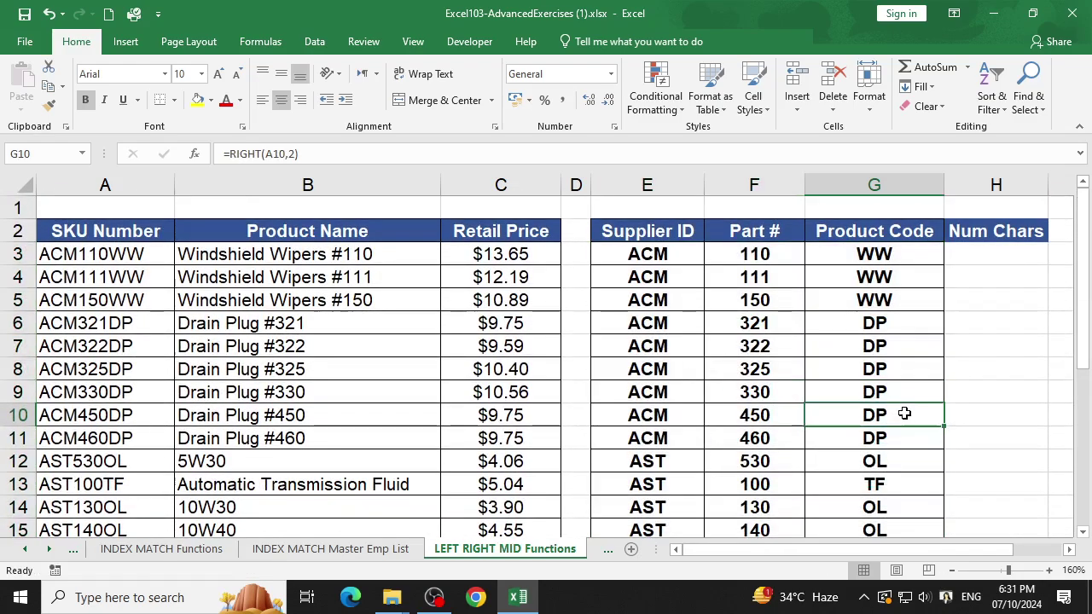
scroll(94, 324, down, 2)
scroll(119, 341, down, 2)
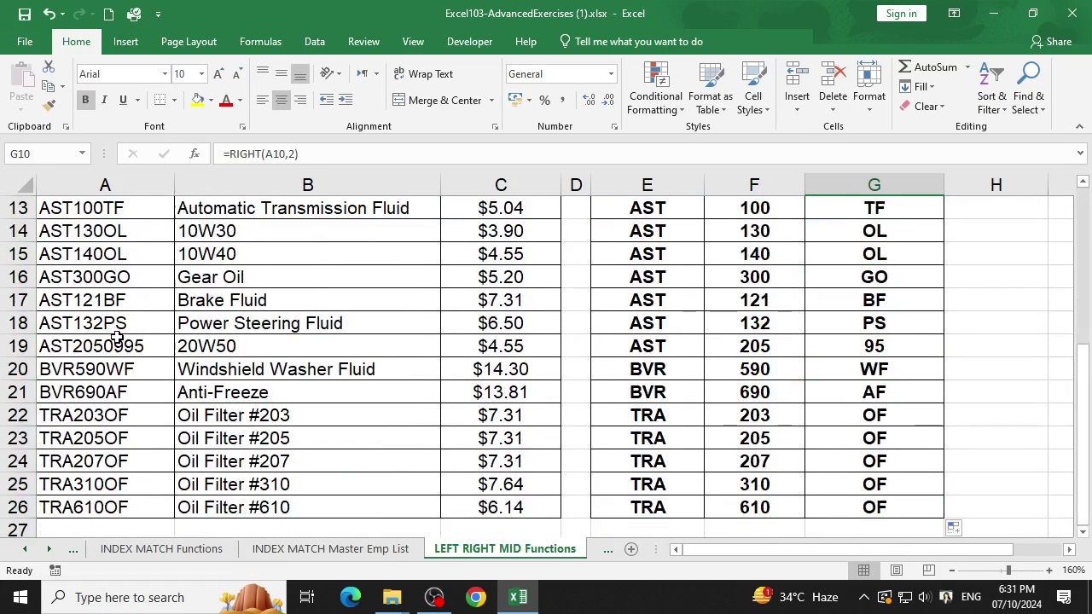
click(140, 346)
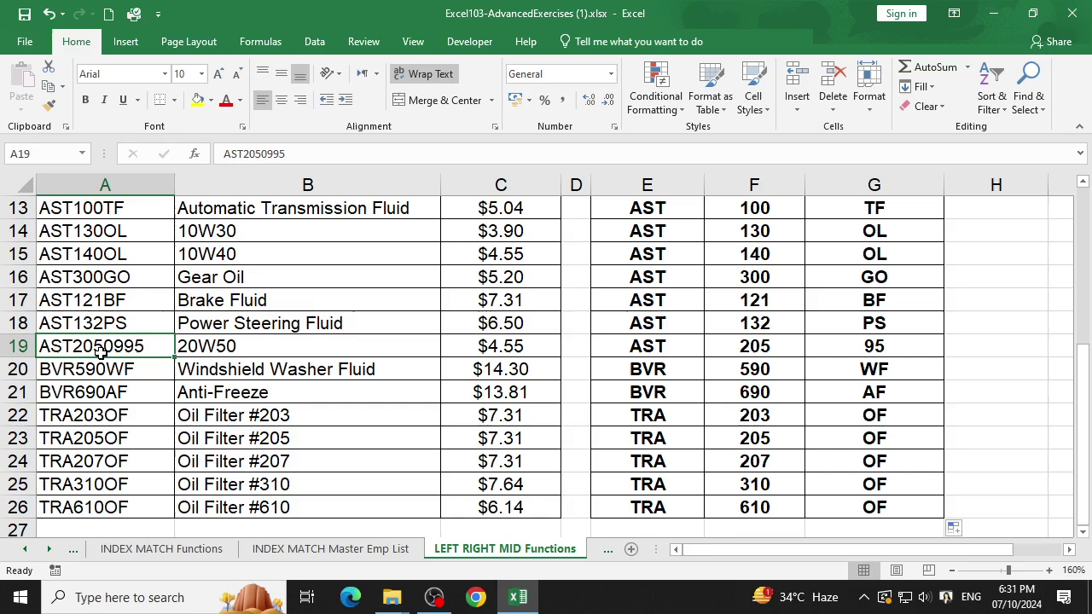
scroll(101, 353, up, 4)
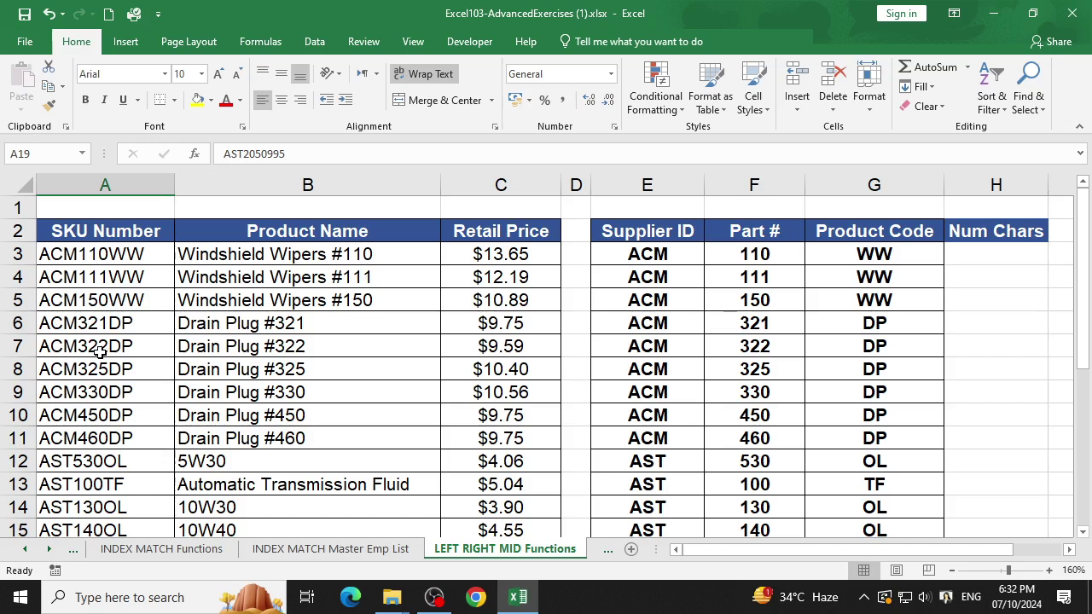
click(1017, 259)
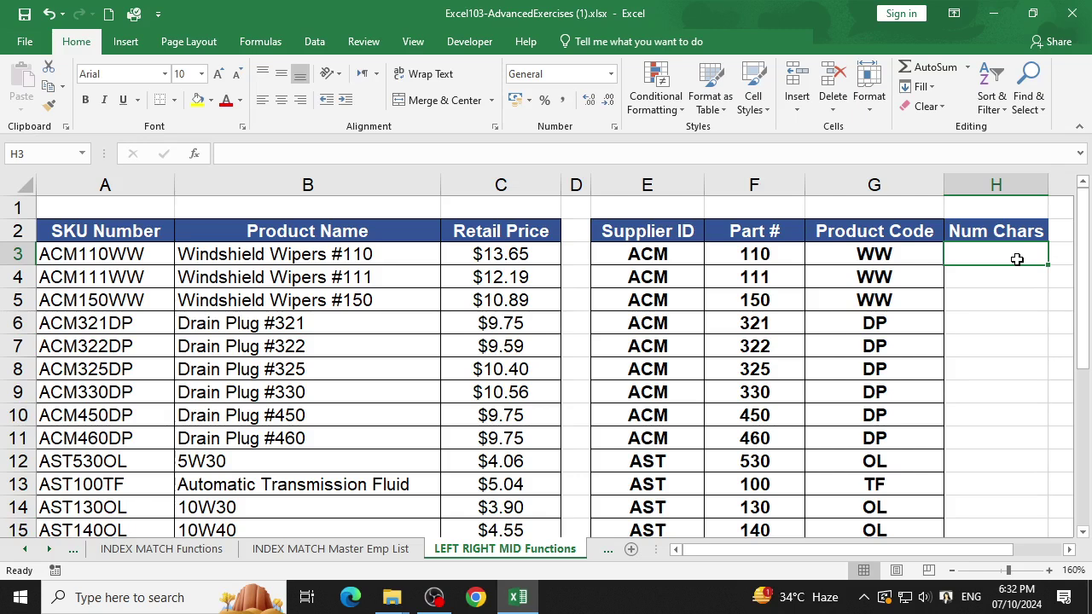
Enter =LEN(A3) in H3 and fill it down the Num Chars column.
text(=)
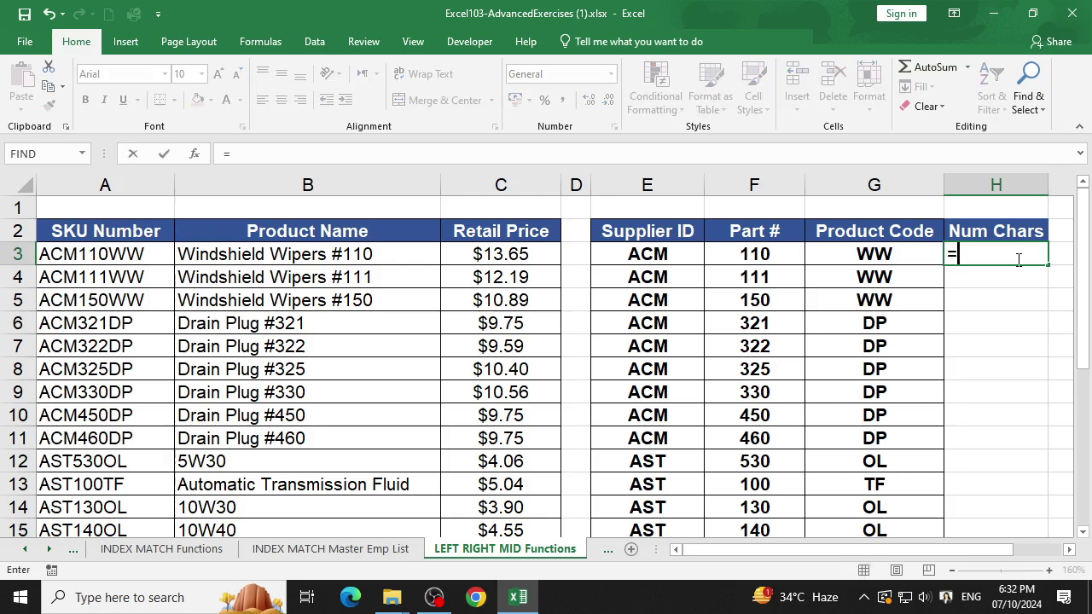
text(len)
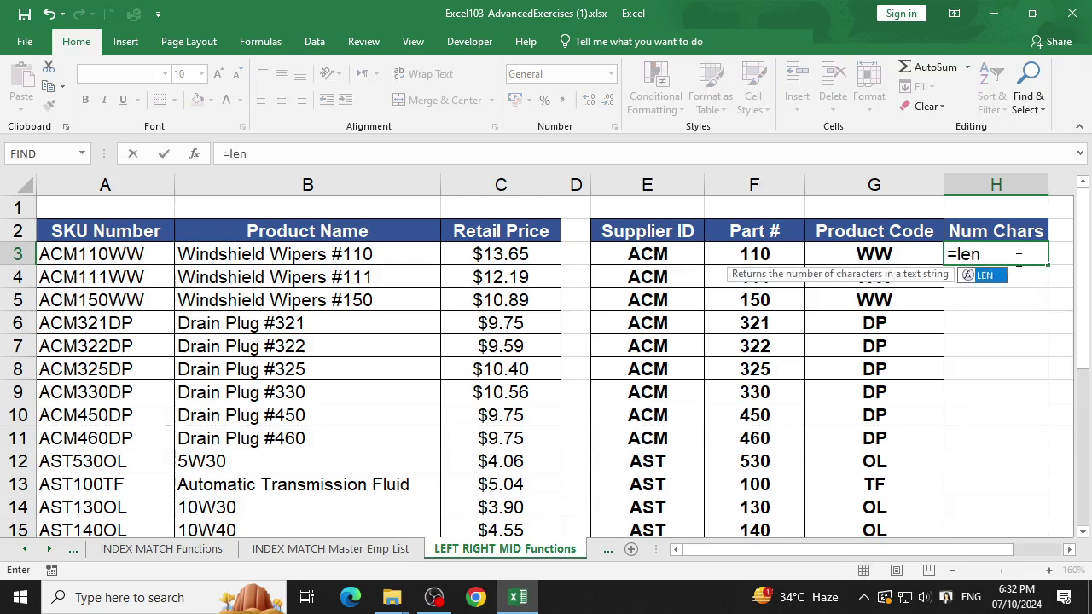
text(()
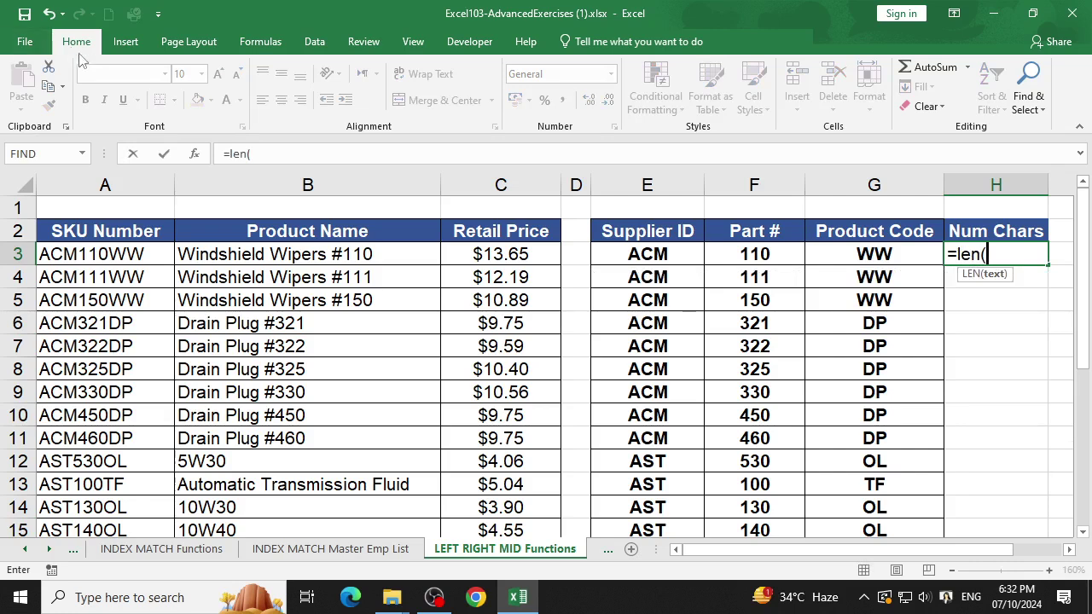
click(195, 154)
mouse_move(707, 249)
mouse_down()
mouse_move(526, 92)
mouse_move(527, 64)
mouse_up()
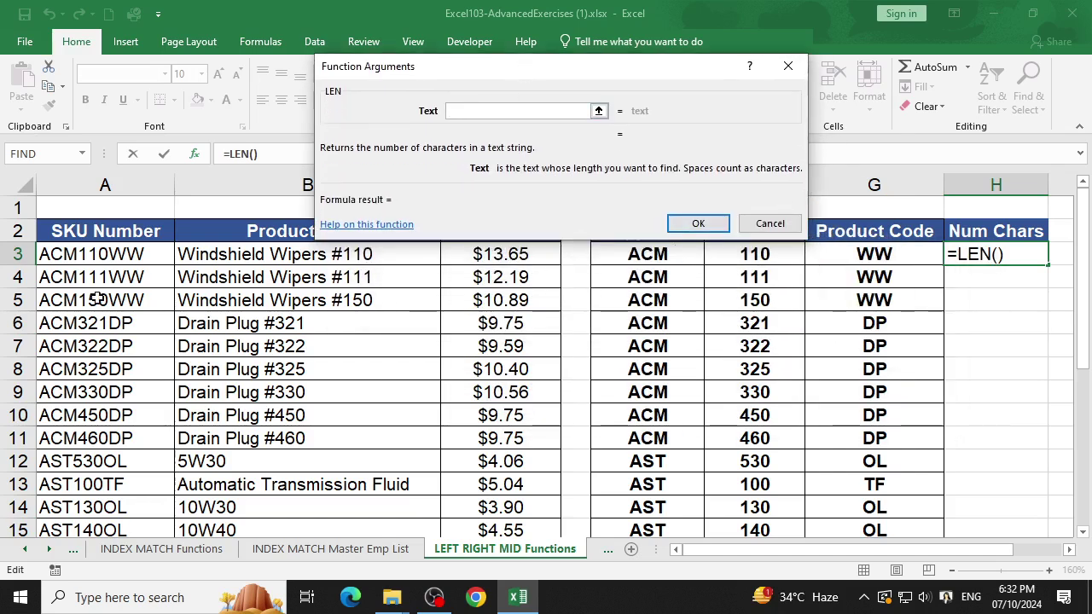
click(87, 257)
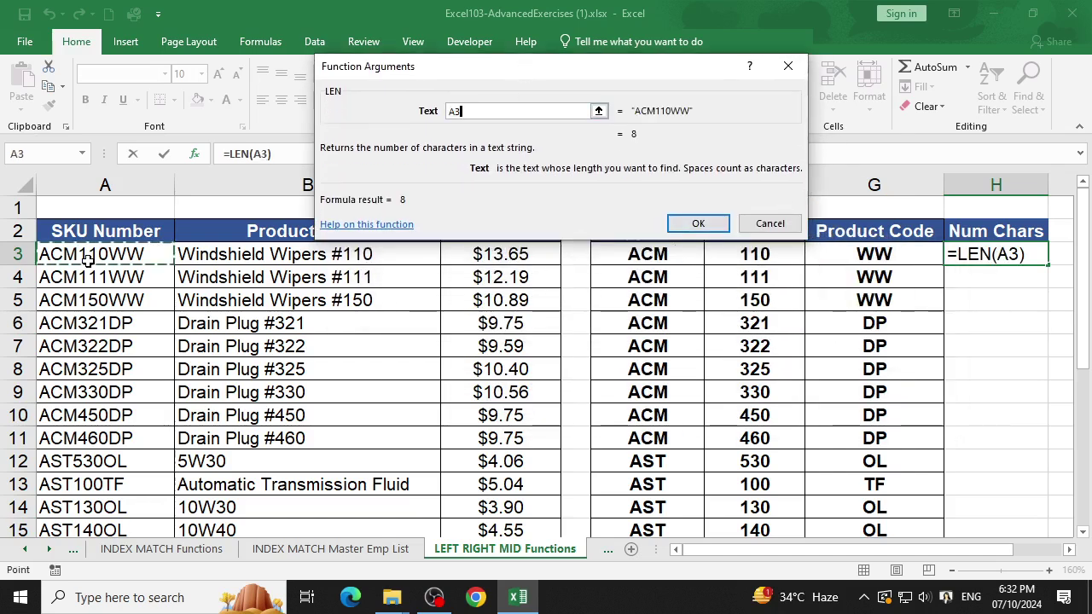
click(697, 224)
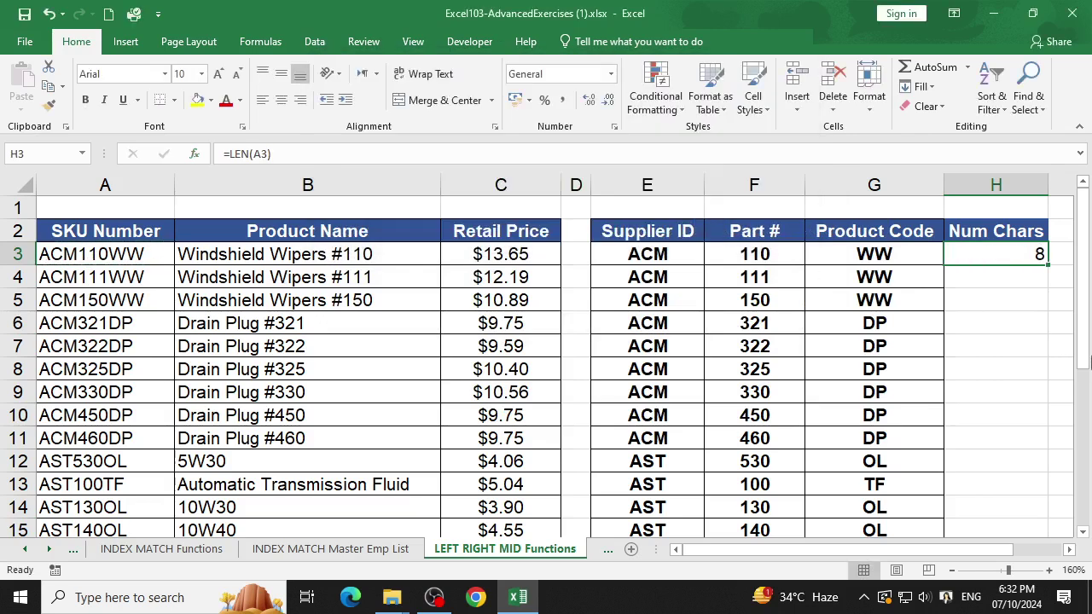
double_click(1048, 265)
scroll(1040, 348, down, 1)
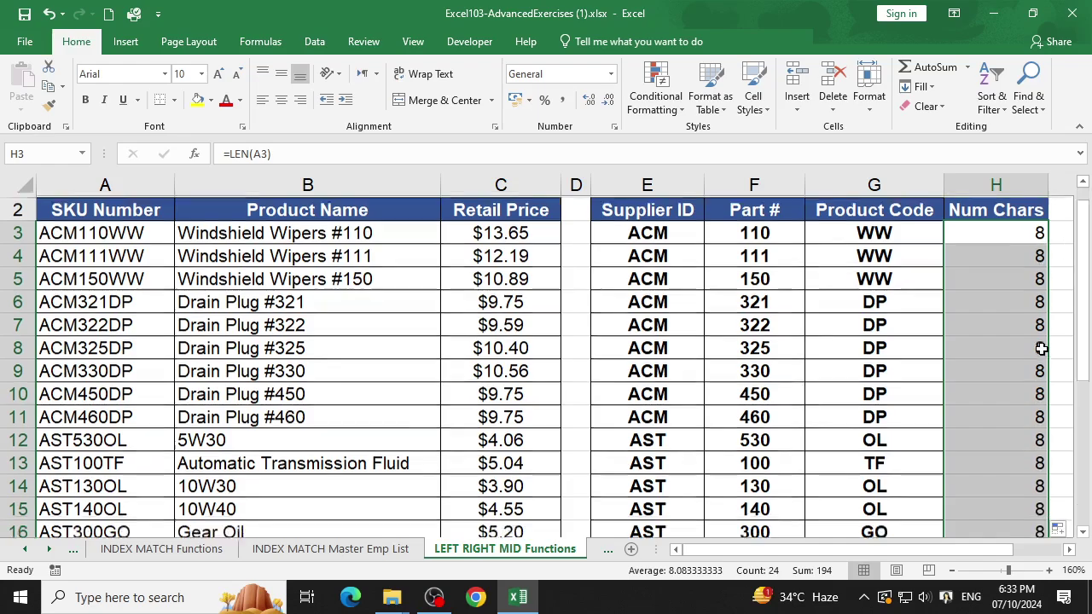
scroll(1040, 348, down, 5)
scroll(1040, 348, up, 2)
scroll(1041, 350, up, 1)
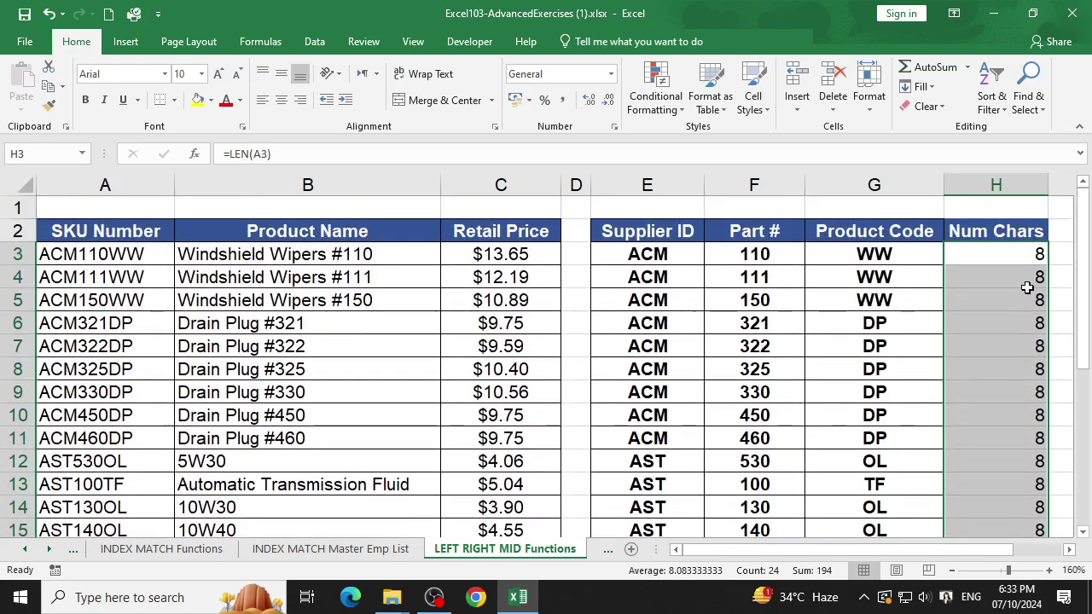
click(1027, 281)
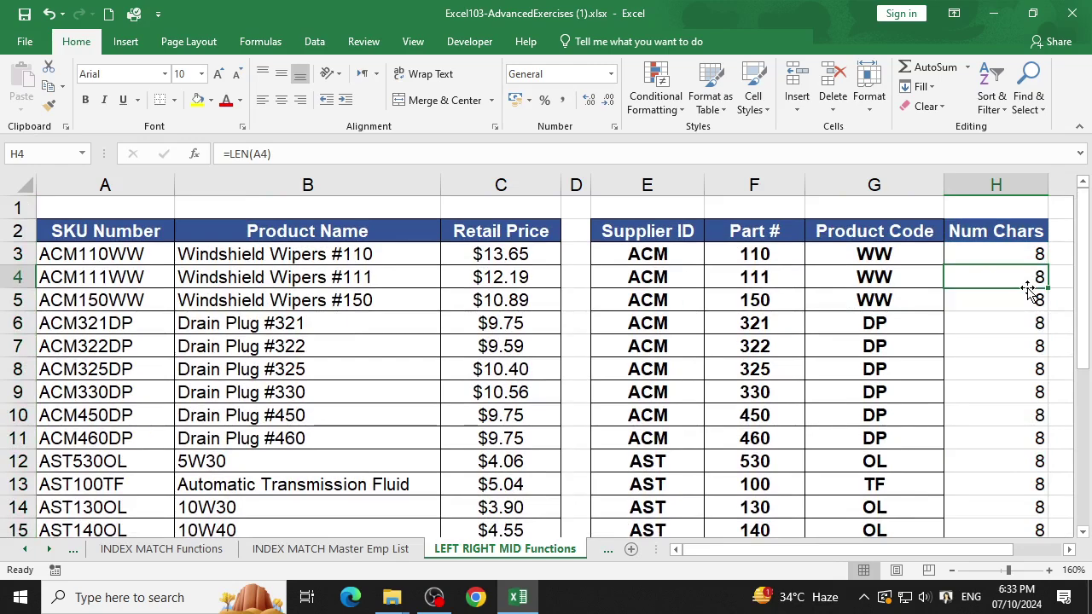
Change G19 to =RIGHT(A19,4) so SKU AST2050995's product code reads 0995.
scroll(1030, 307, down, 1)
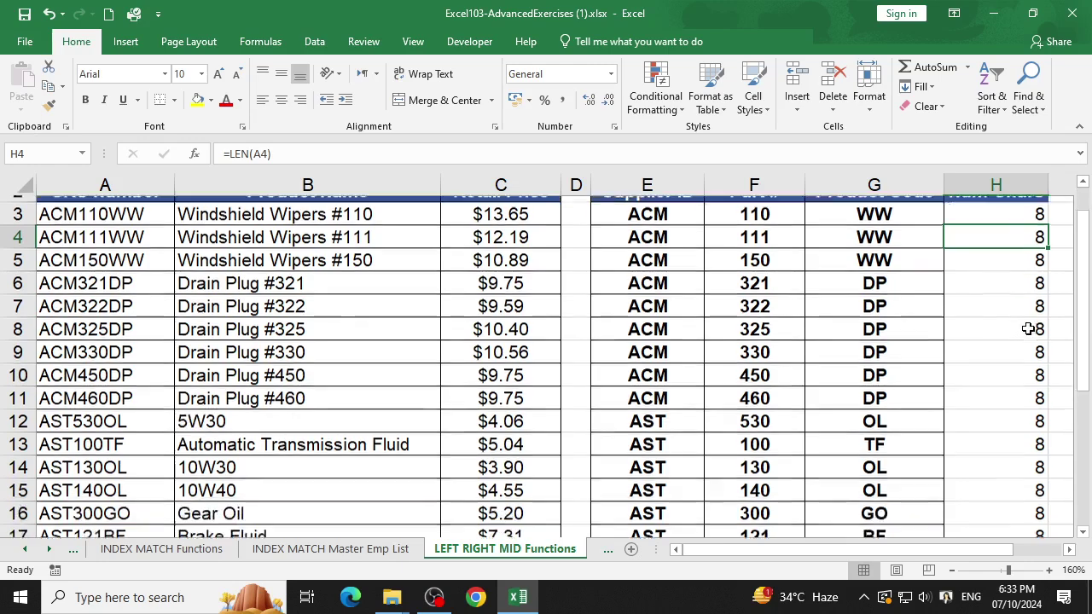
scroll(1028, 333, down, 2)
click(902, 417)
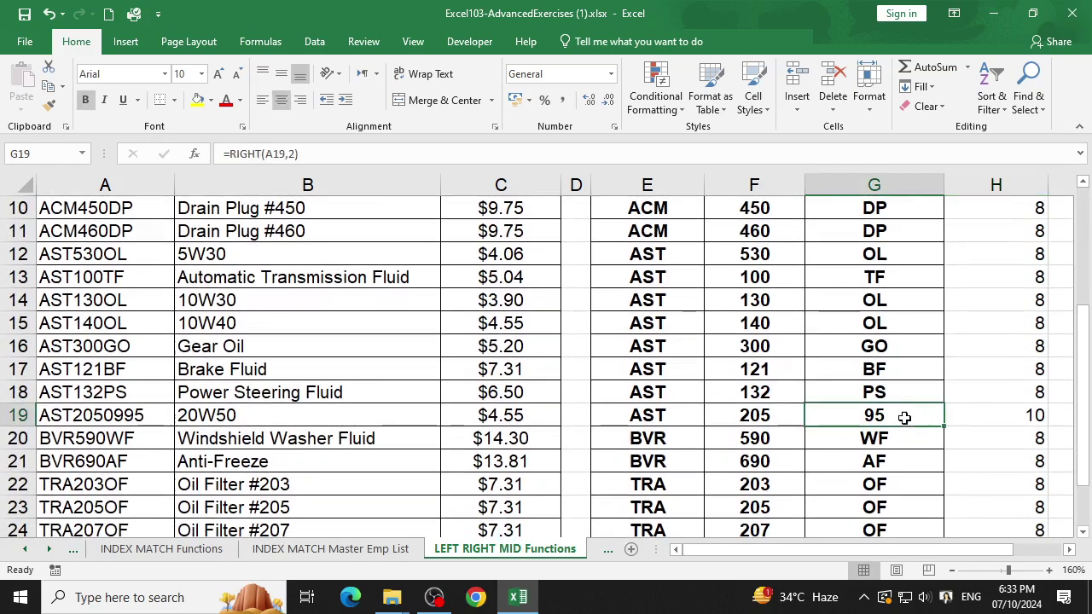
double_click(904, 416)
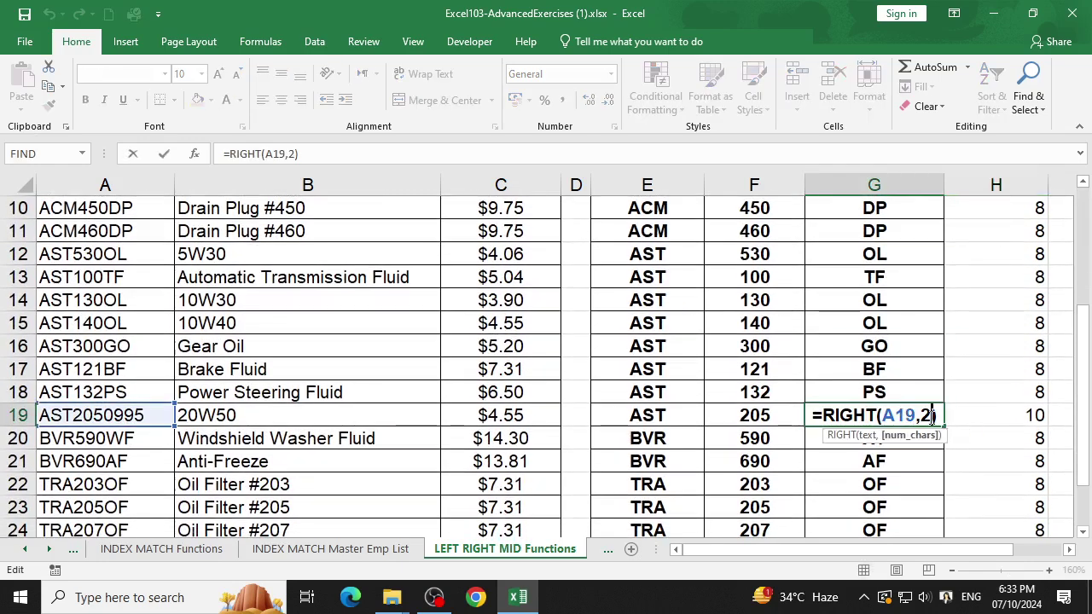
key(BackSpace)
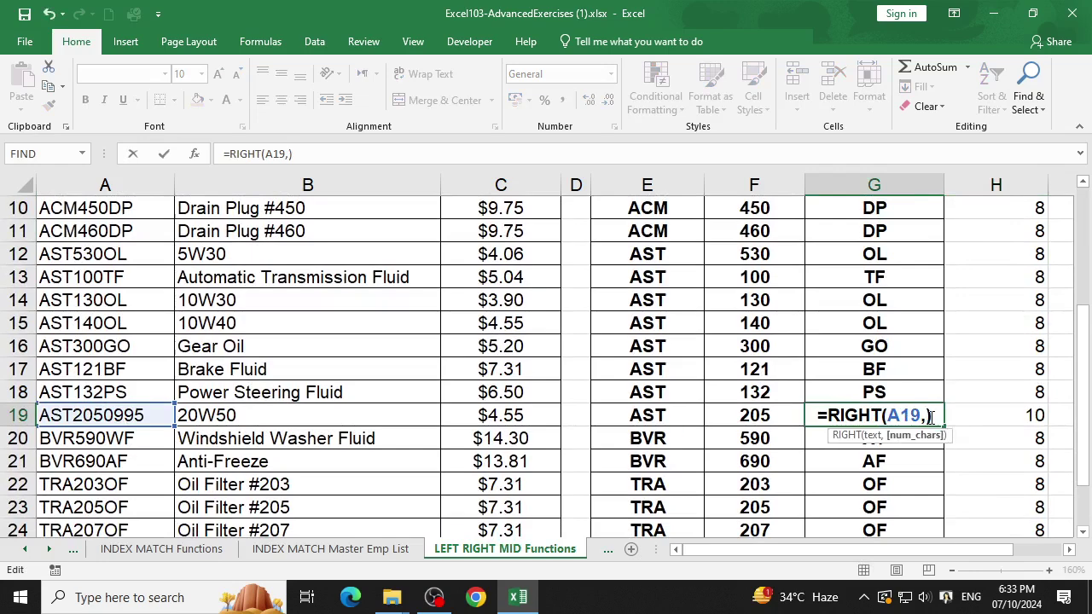
text(4)
key(Return)
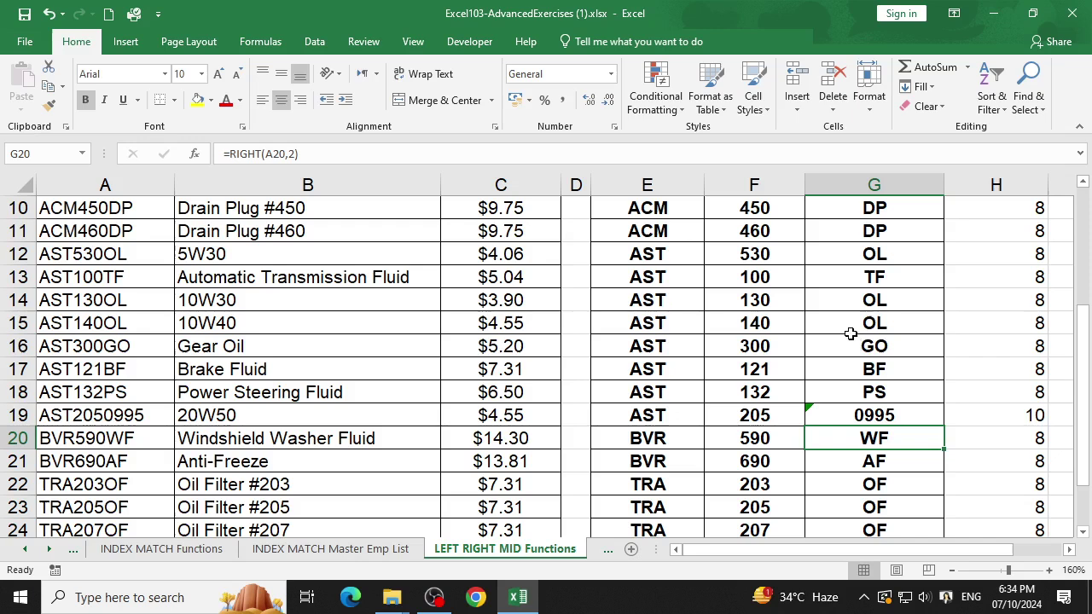
Go to the SEARCH Function sheet and select First Name cell B2.
click(608, 551)
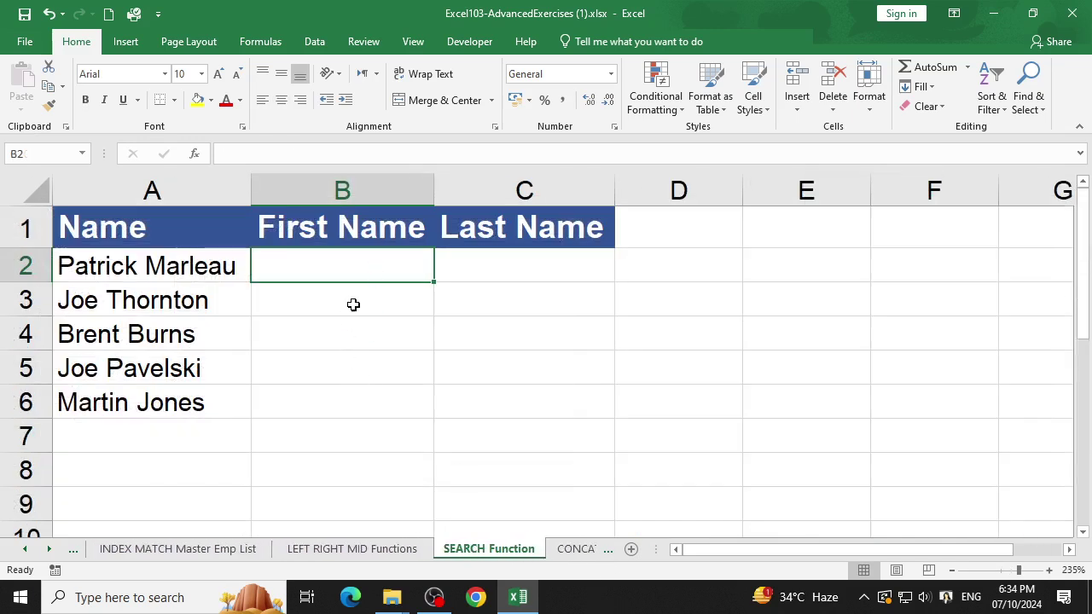
click(375, 286)
click(410, 253)
Enter =LEFT(A2,7) in B2 and fill it down to B6.
text(=)
text(lef)
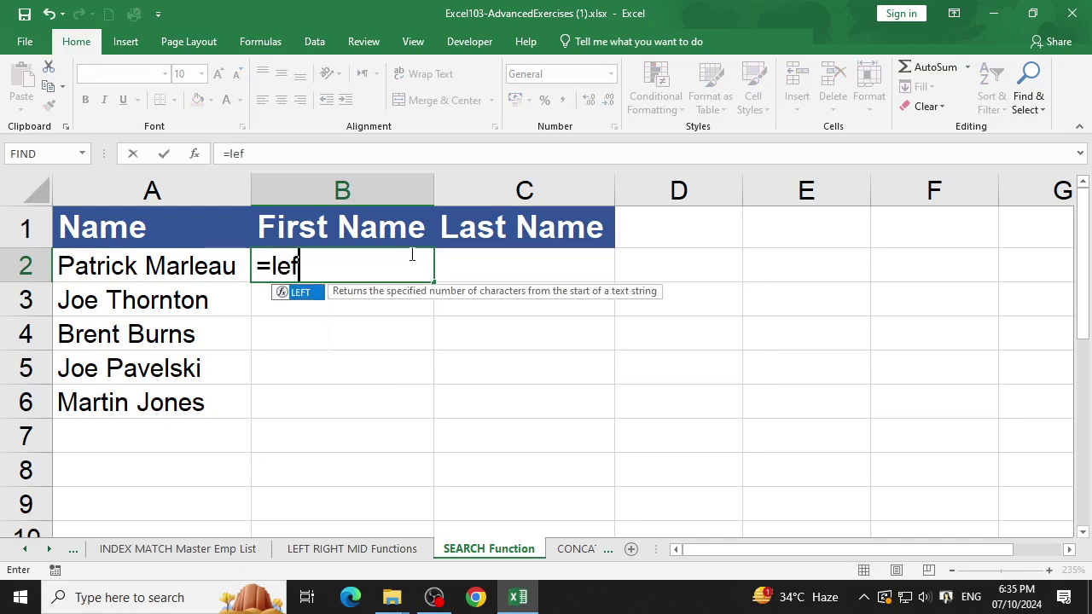
text(t()
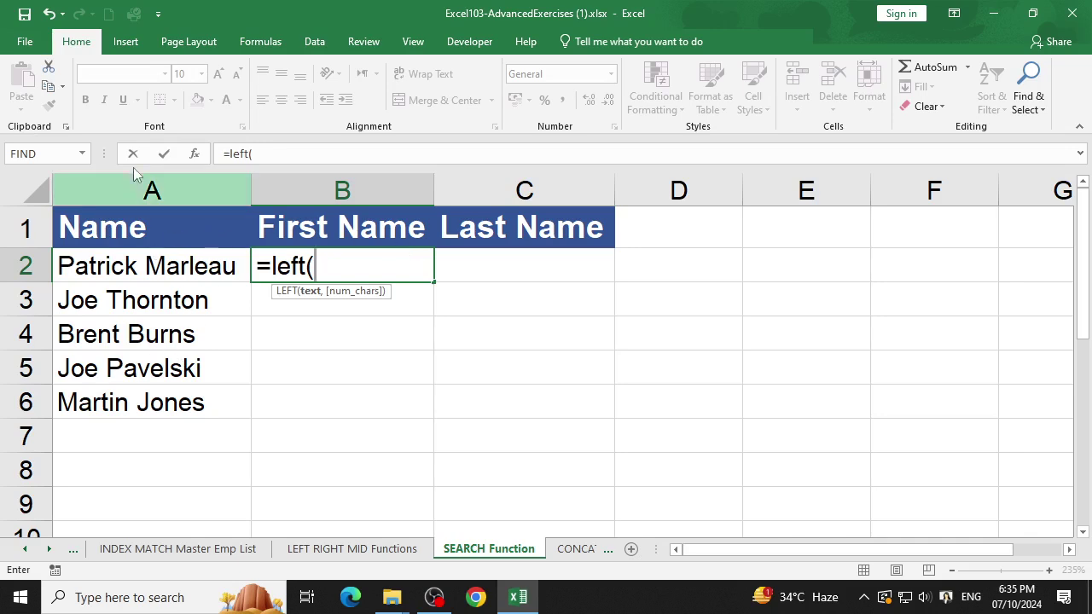
click(194, 155)
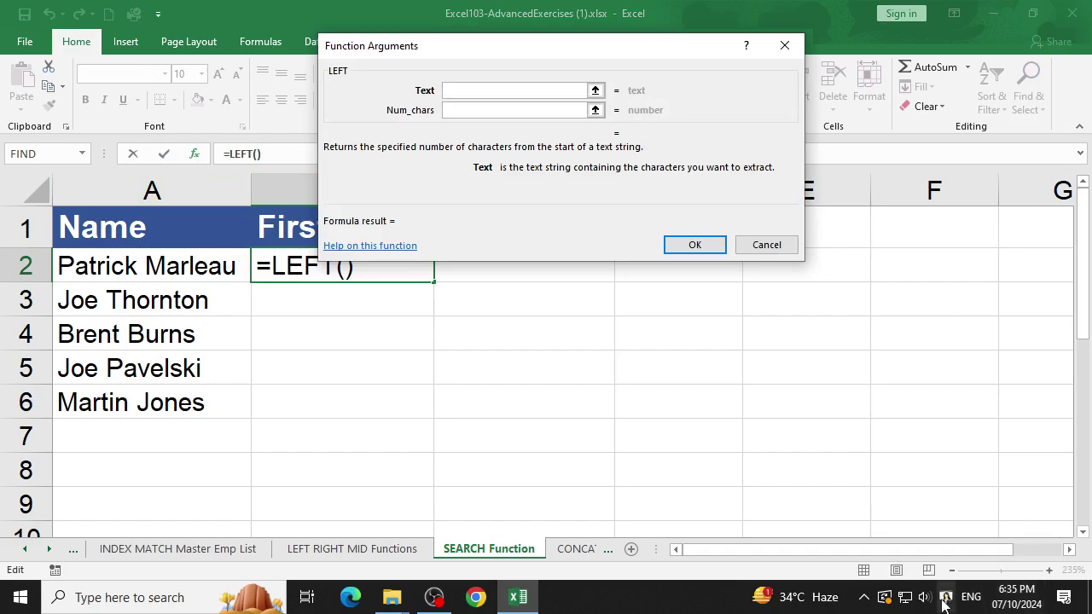
click(445, 601)
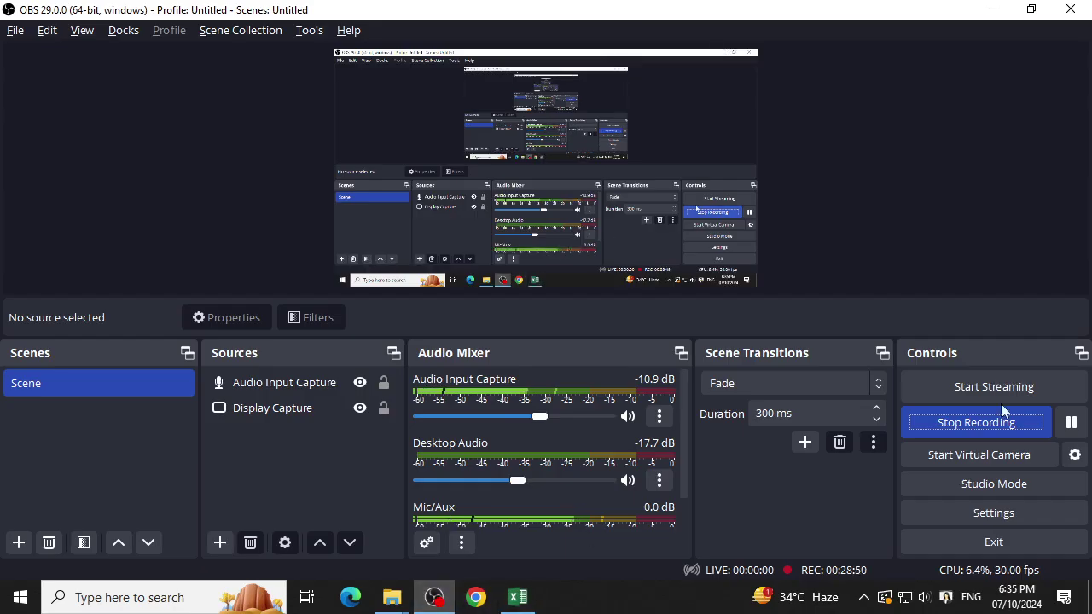
click(1071, 423)
click(992, 17)
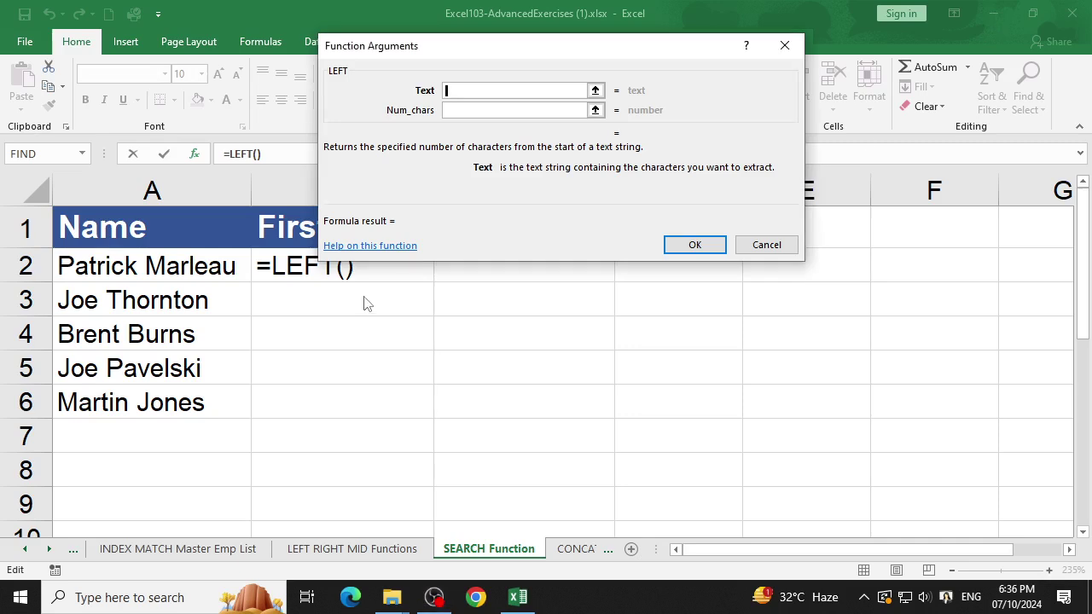
drag(505, 54, 689, 84)
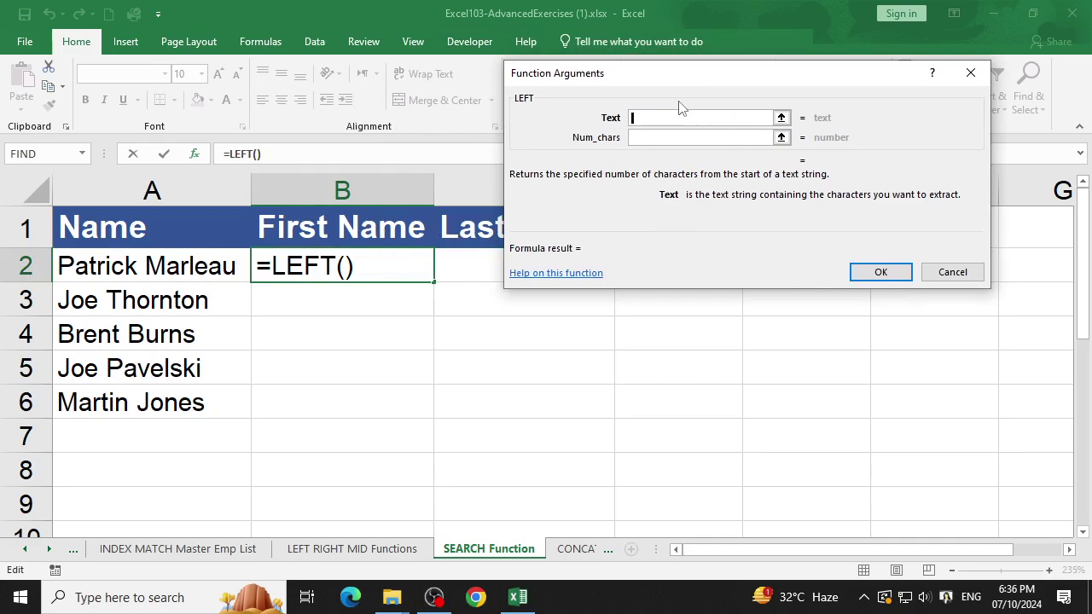
click(126, 266)
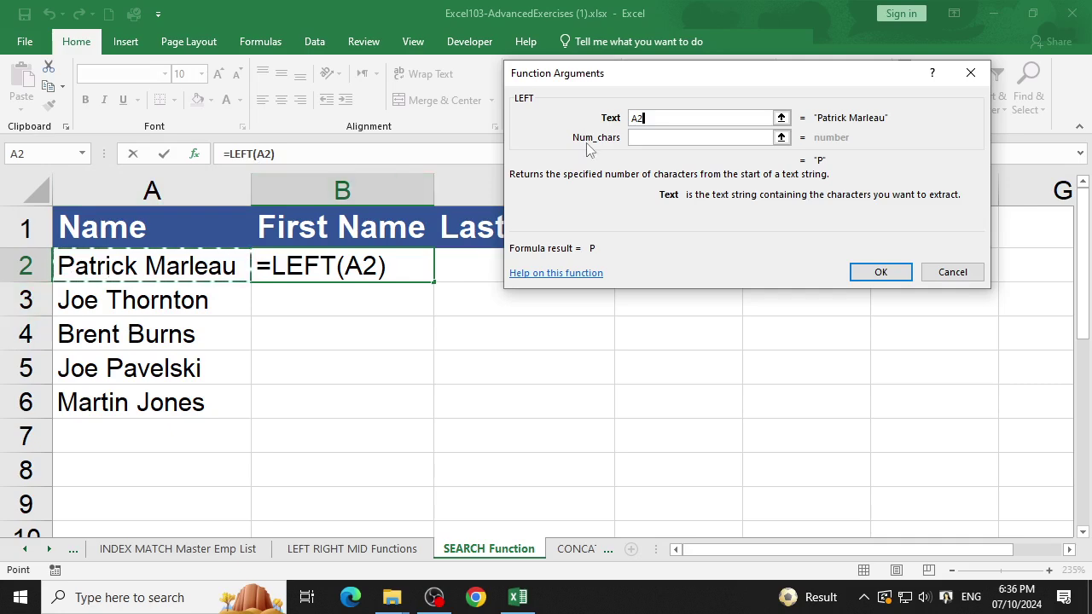
click(648, 136)
text(7)
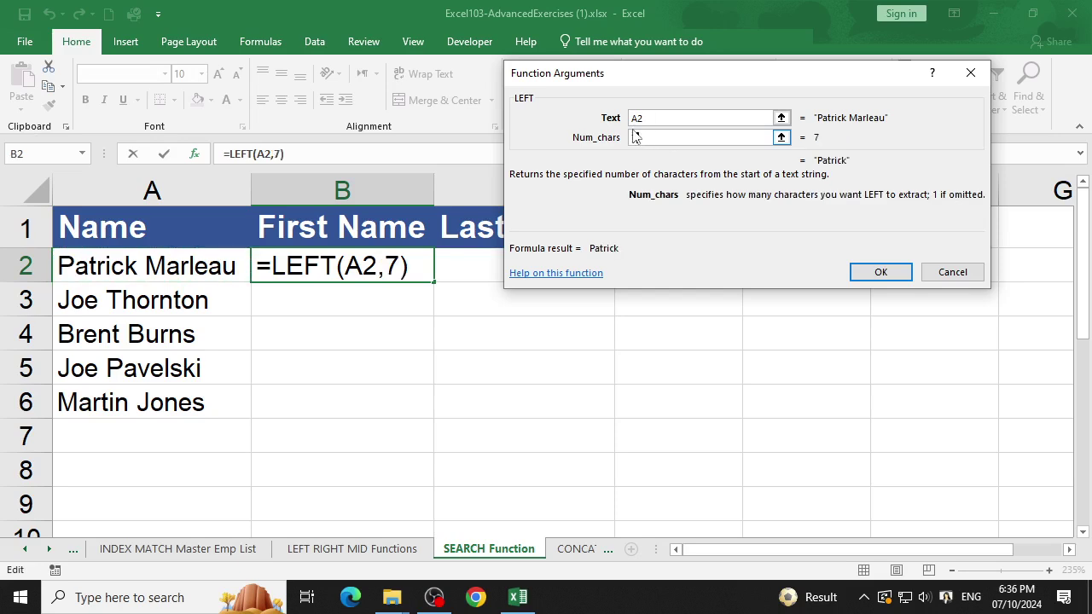
click(879, 271)
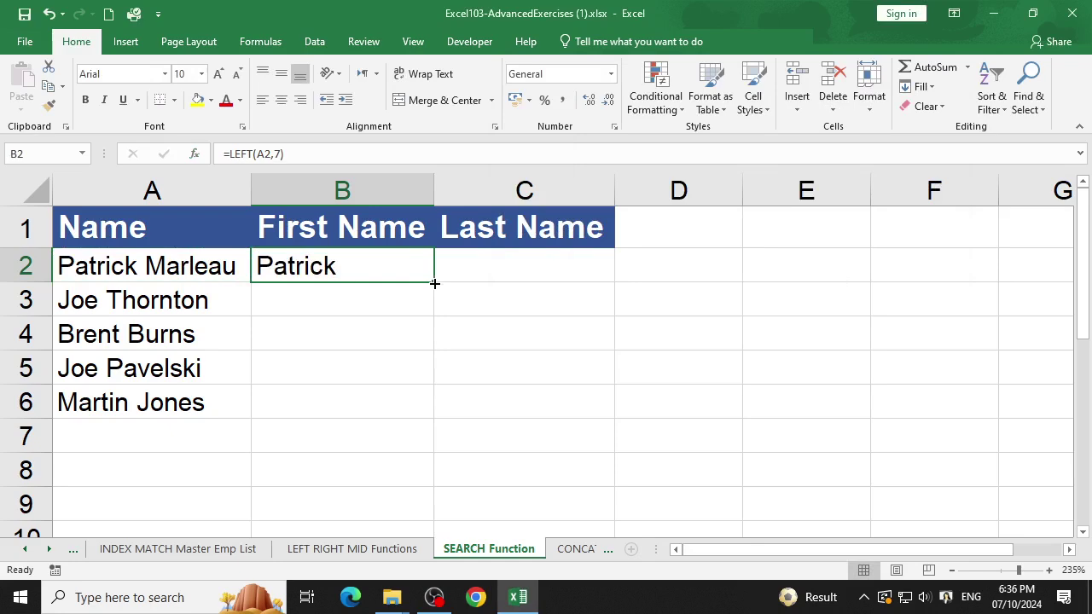
drag(435, 284, 418, 403)
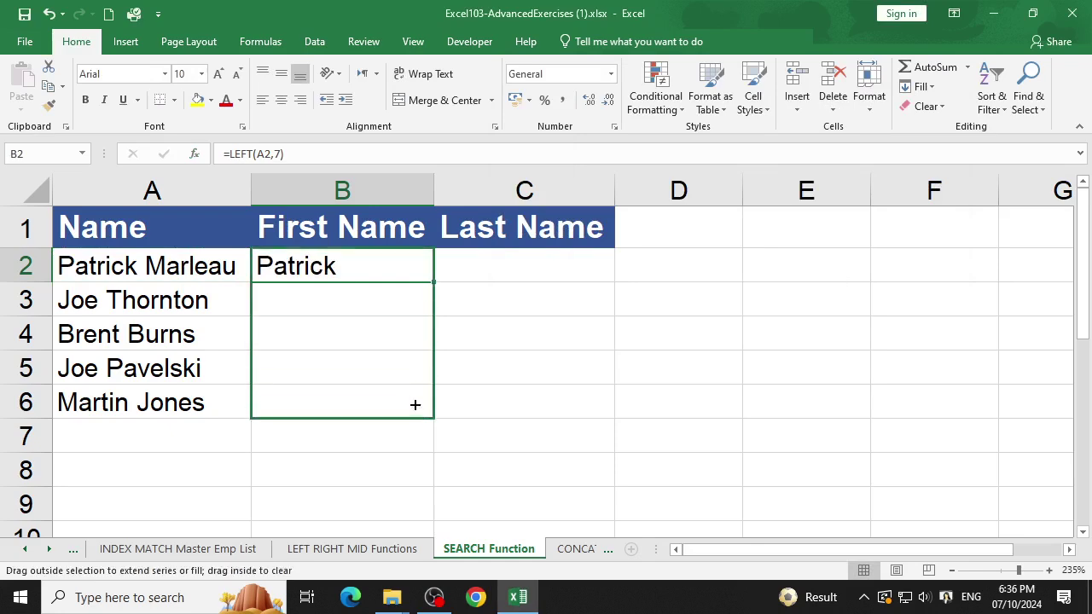
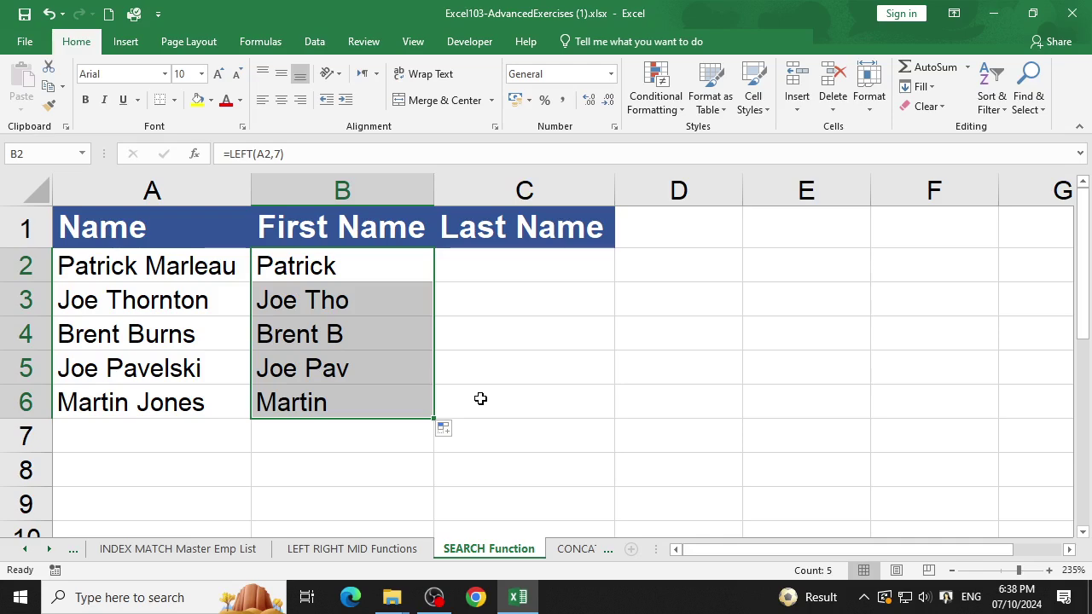
Clear the old fixed-length first-name formulas from B2:B6.
click(343, 372)
click(350, 337)
drag(366, 297, 377, 422)
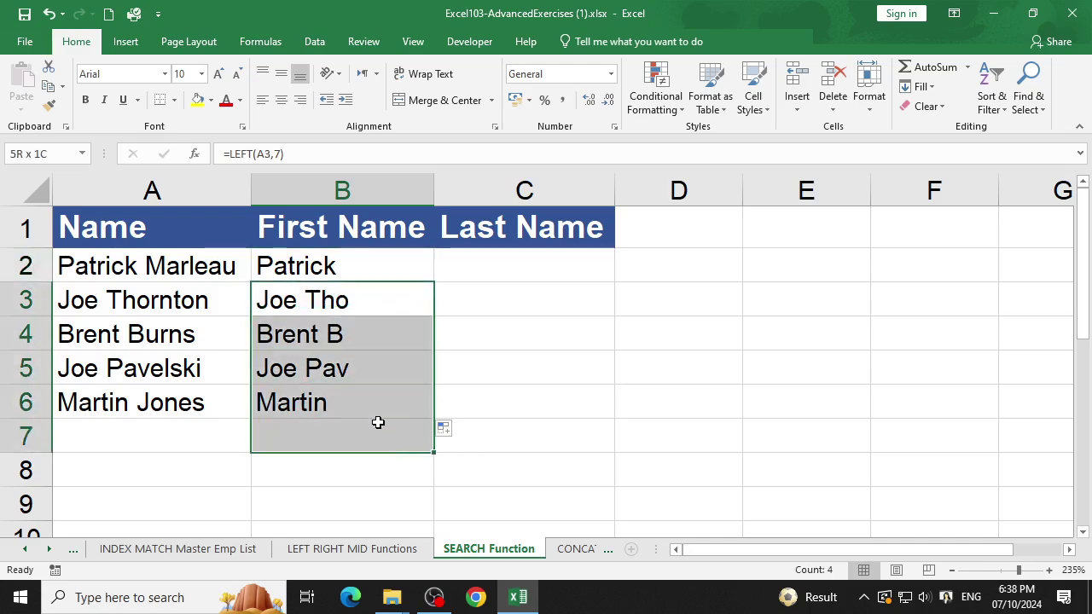
drag(290, 265, 361, 401)
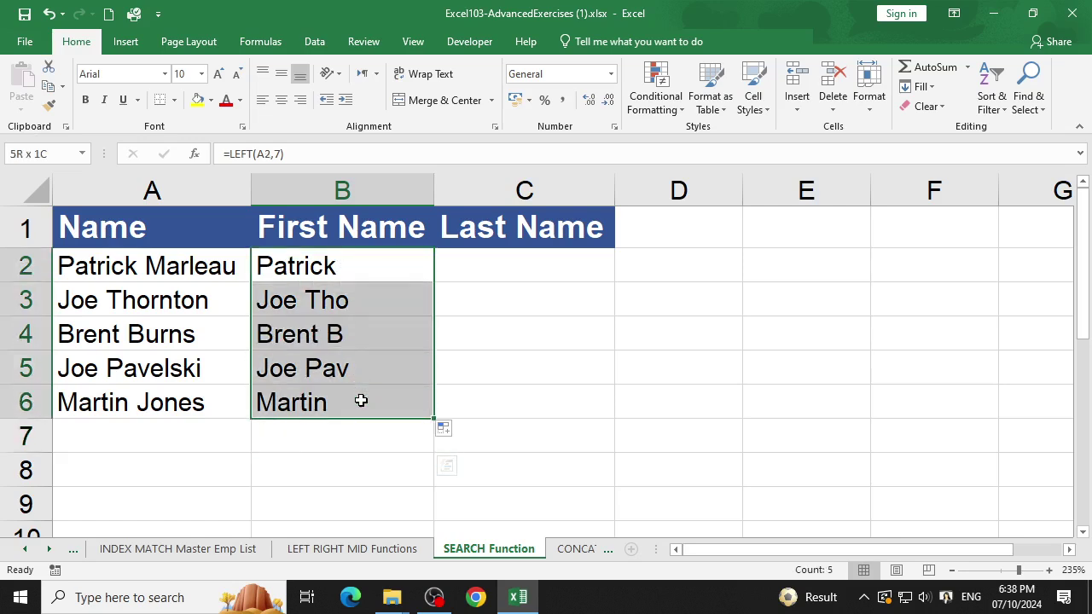
key(Delete)
Start a LEFT formula in B2 with A2 as its text argument.
click(313, 268)
text(=)
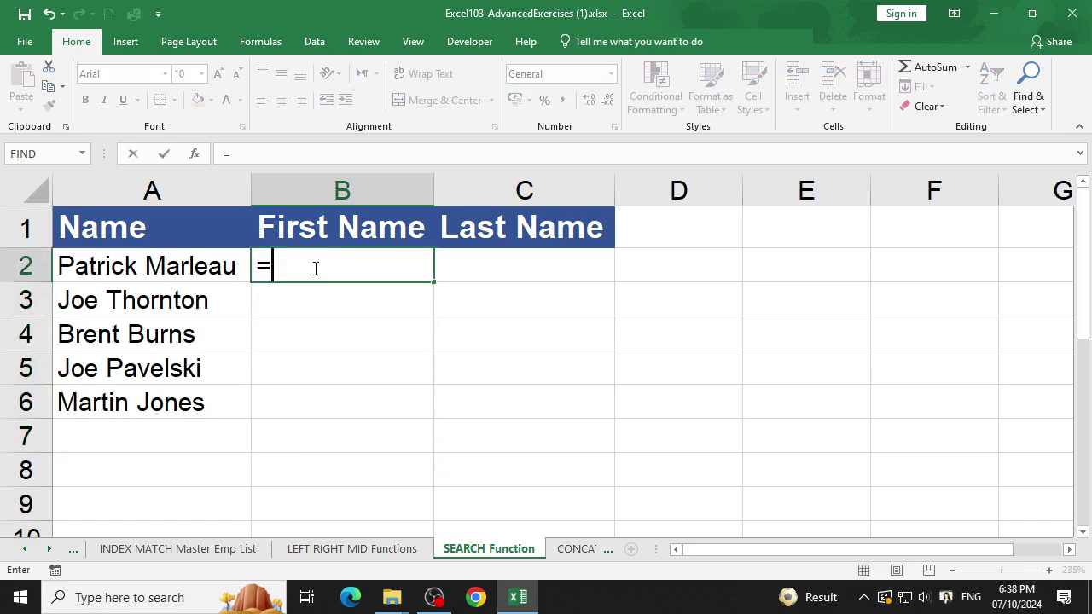
text(left/9)
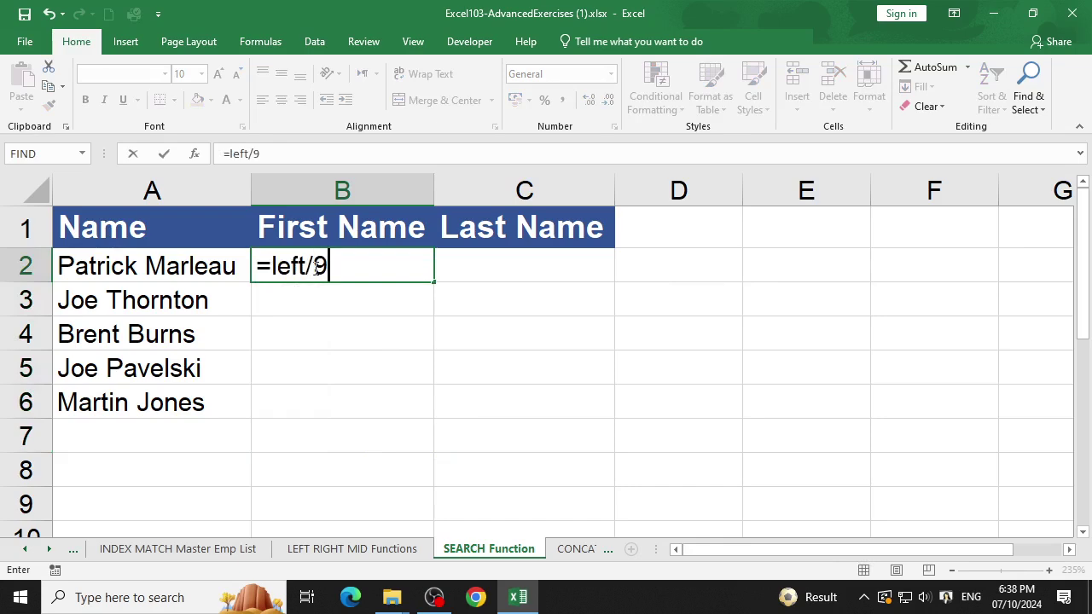
key(BackSpace)
key(BackSpace)
text(()
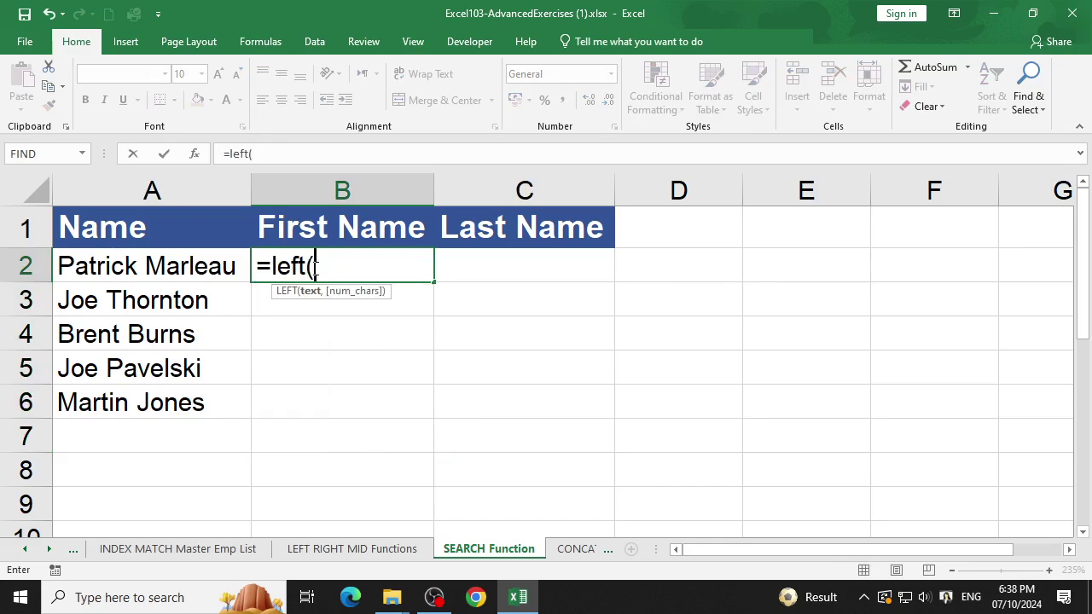
click(194, 153)
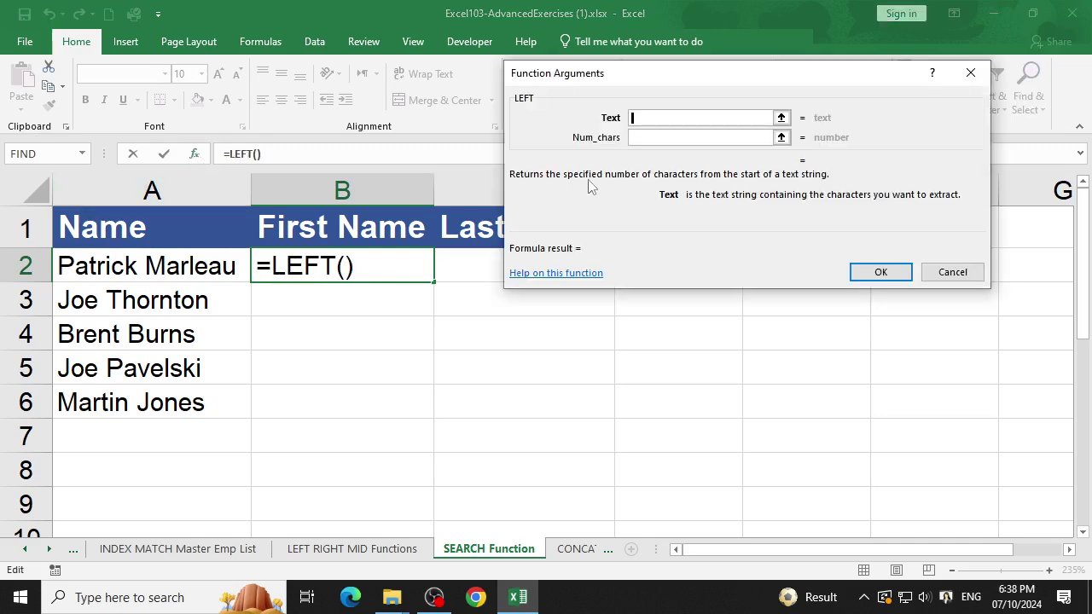
click(142, 262)
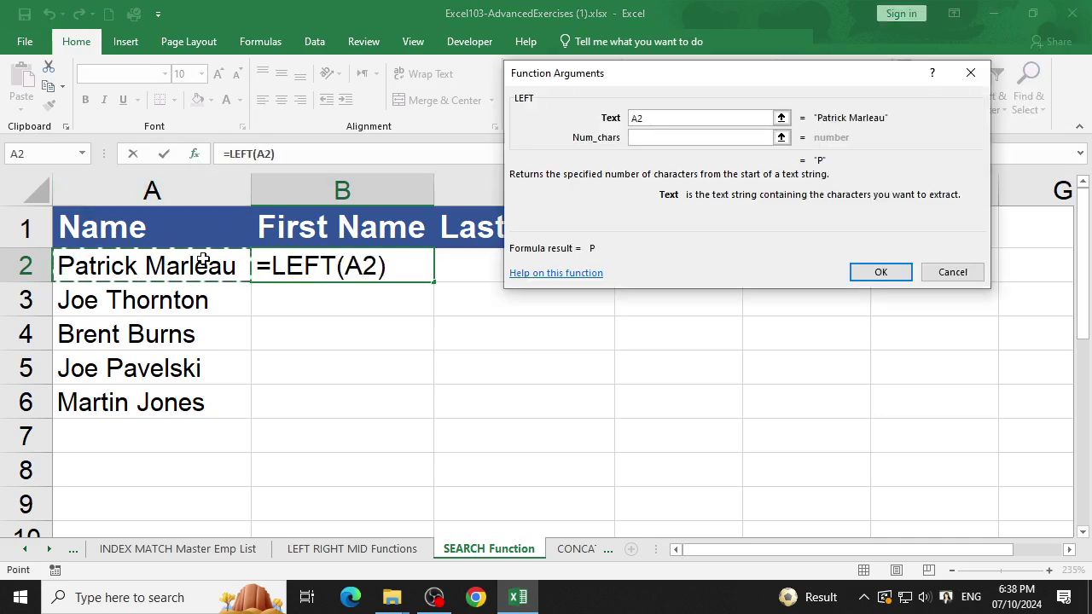
click(657, 139)
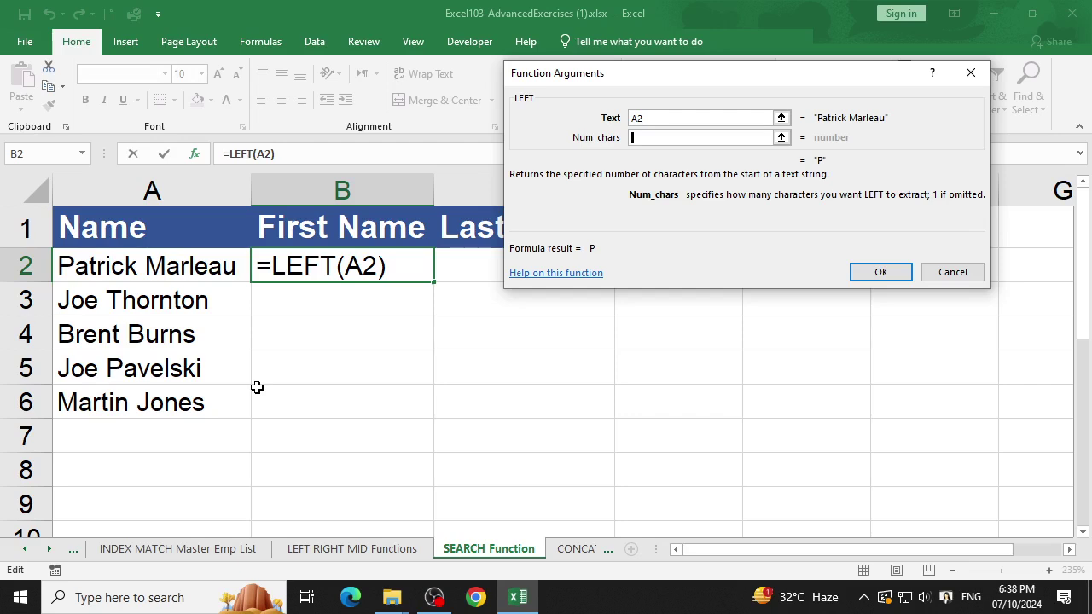
Set LEFT's character count to SEARCH(" ",A2) and confirm the formula.
text(S)
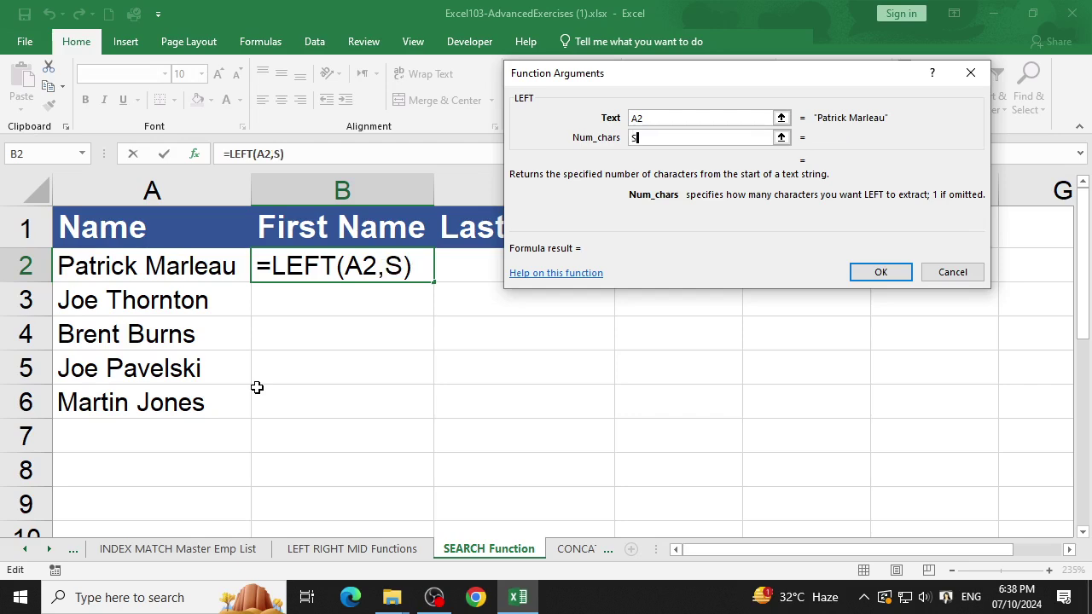
text(earch)
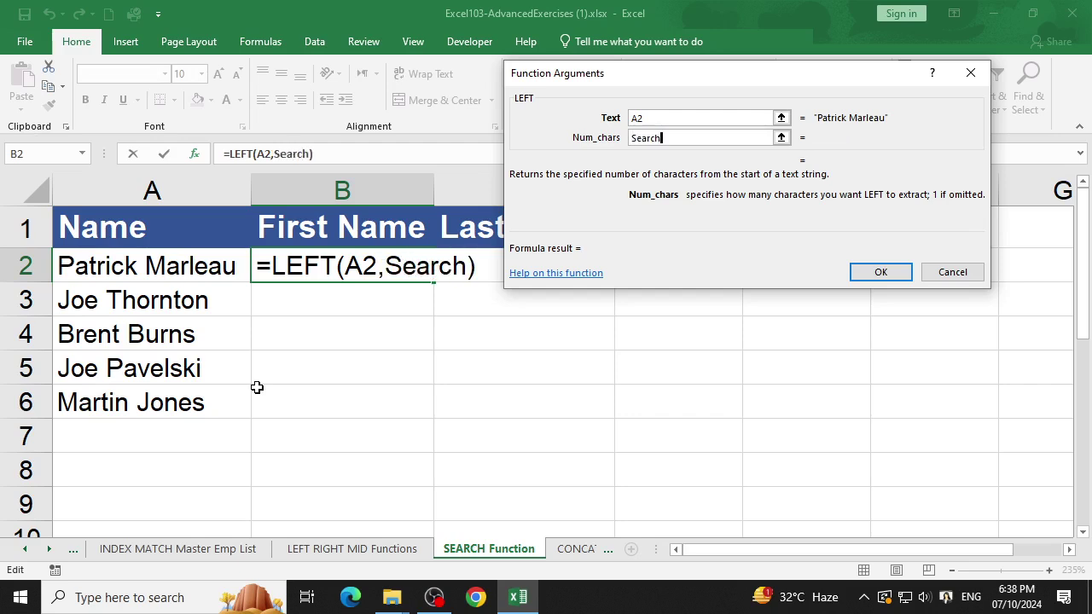
text(()
click(295, 154)
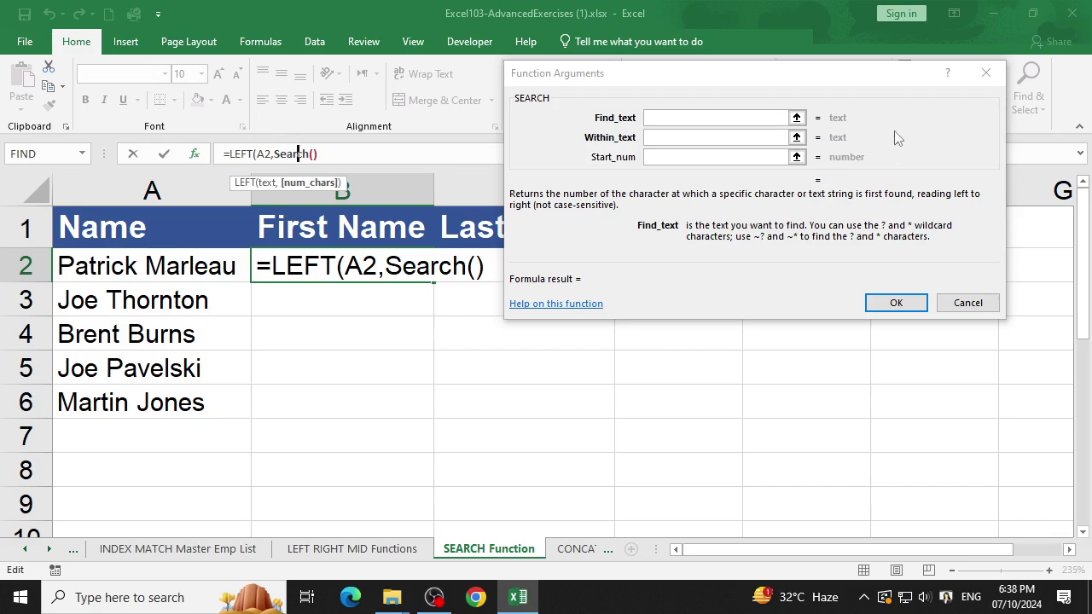
click(753, 119)
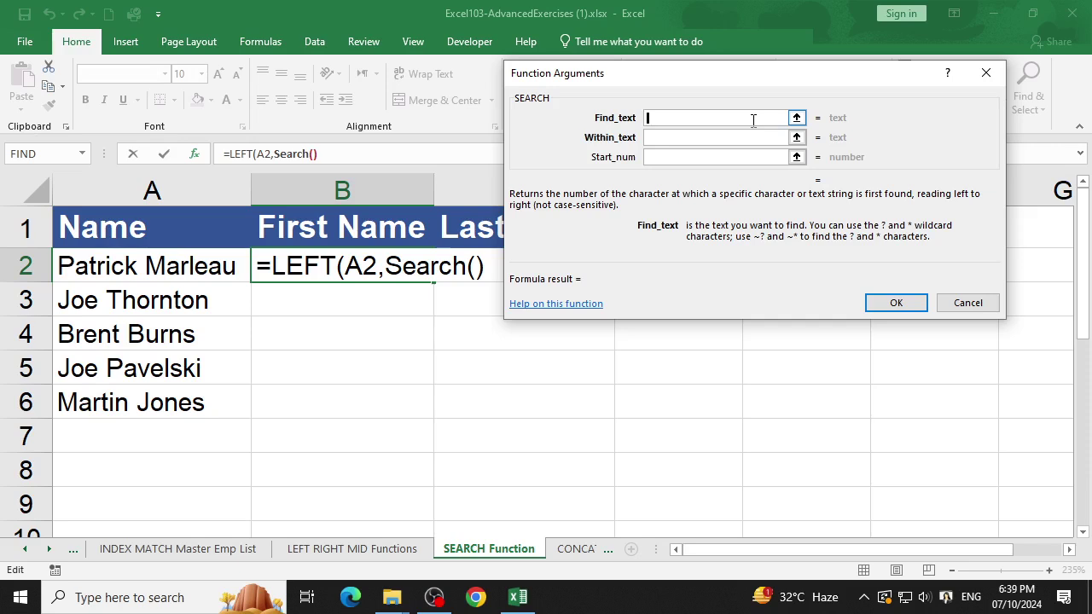
text(")
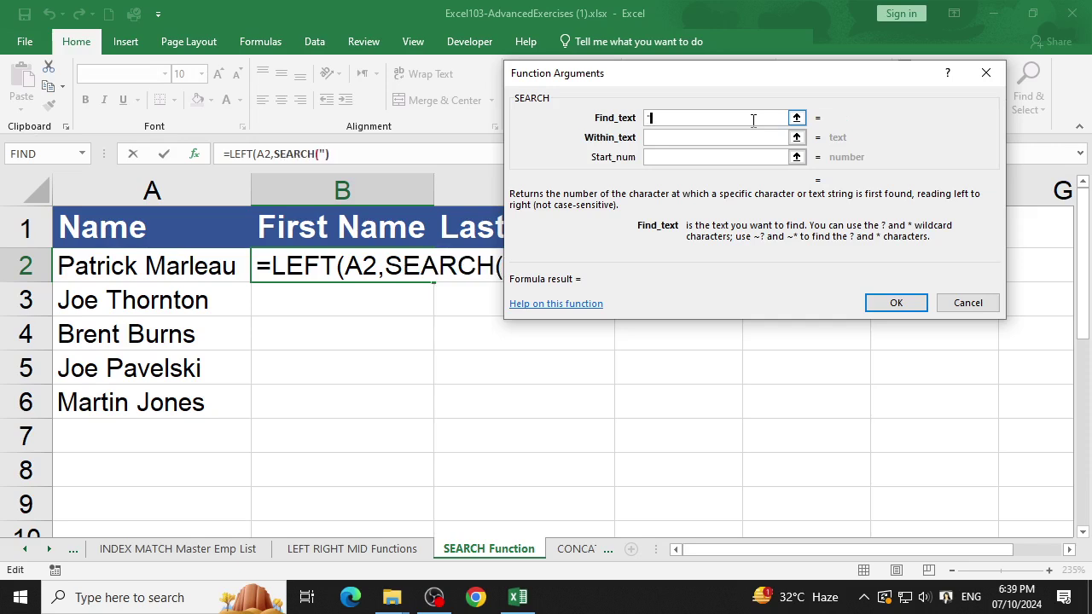
text( ")
click(739, 136)
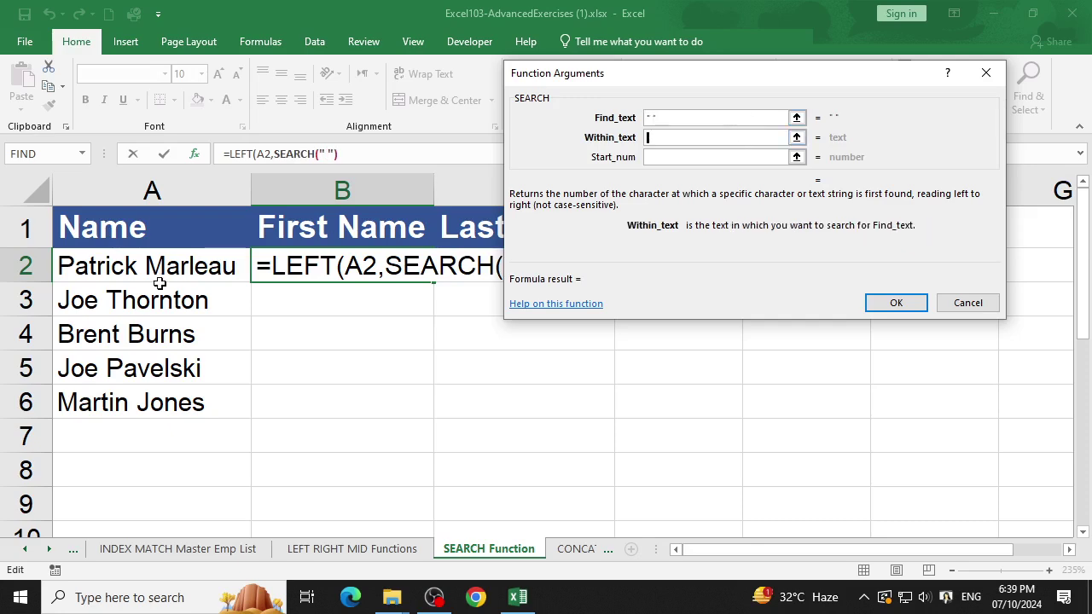
click(141, 266)
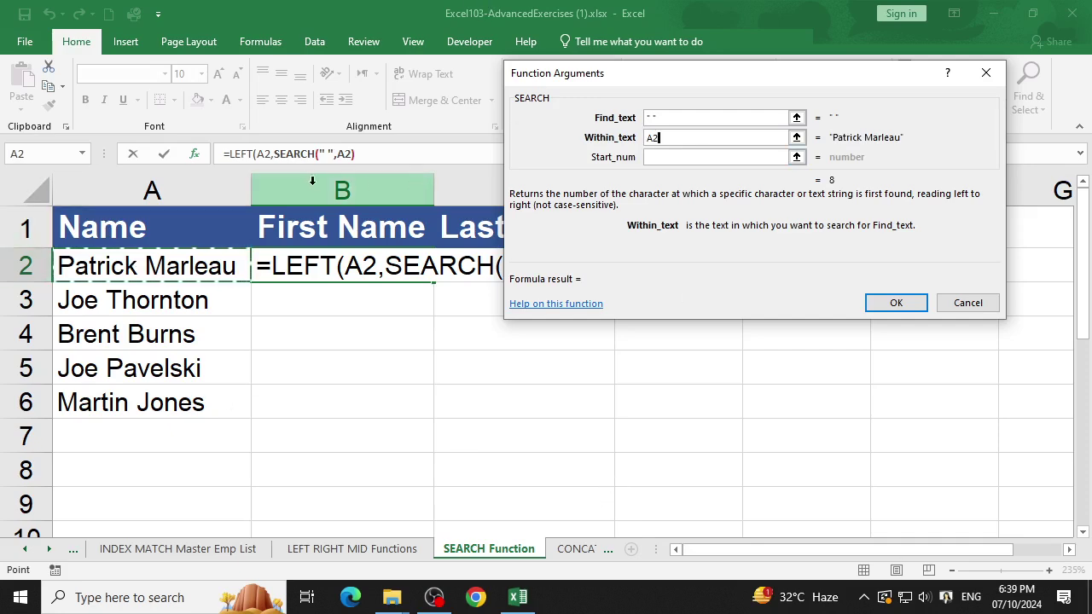
click(242, 155)
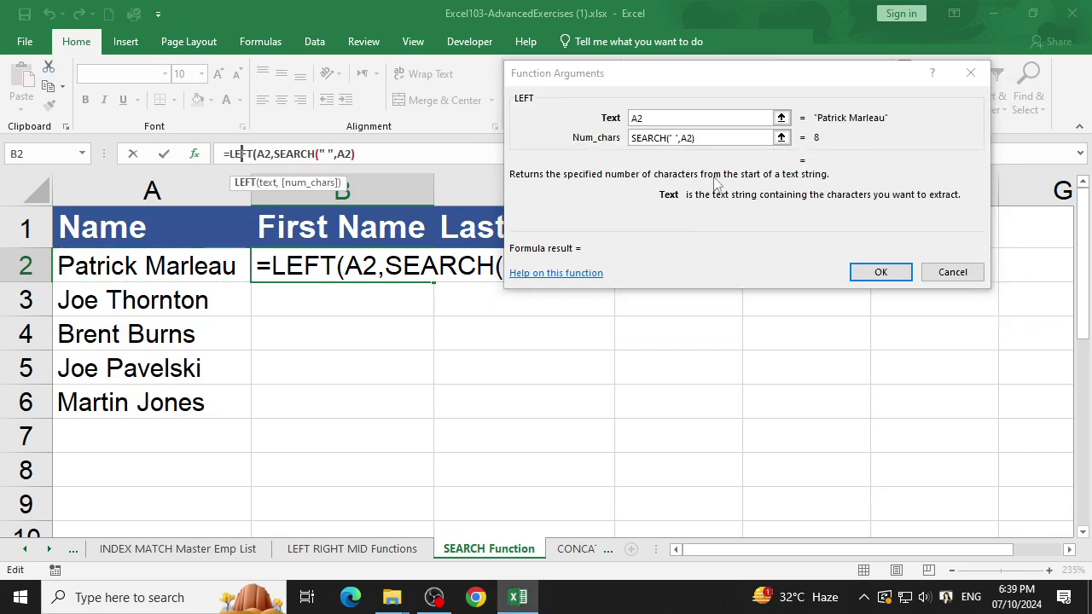
click(893, 271)
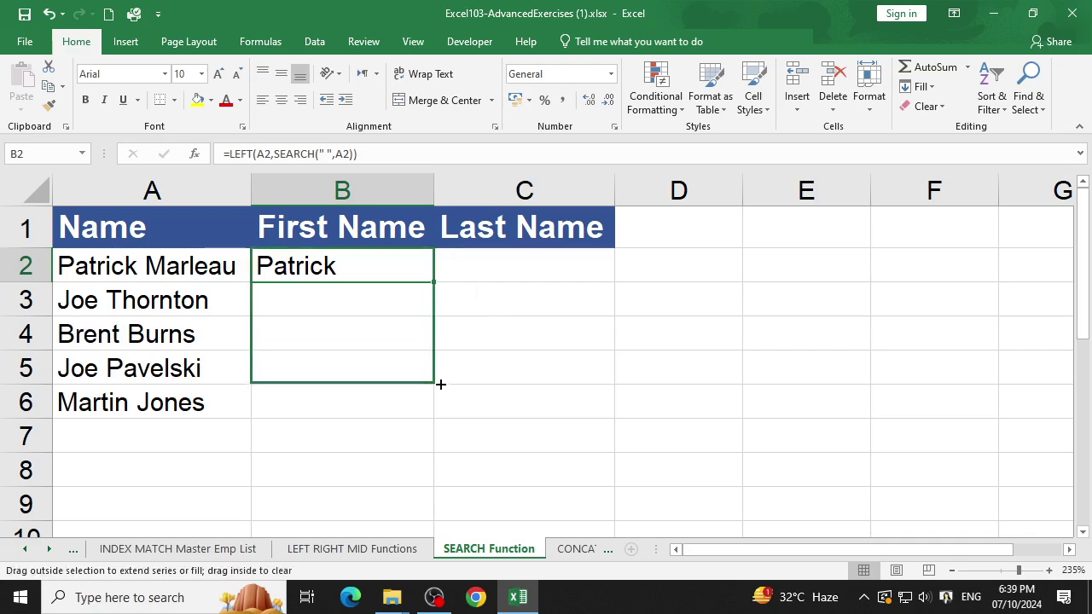
Fill B2's first-name formula down to B6, then select C2.
drag(433, 282, 437, 416)
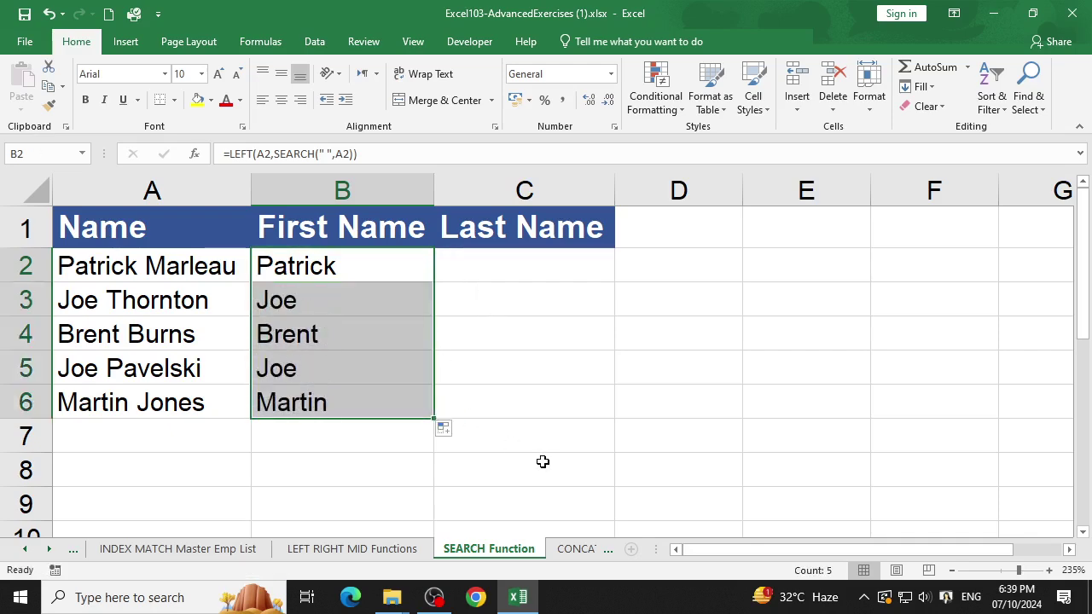
click(545, 257)
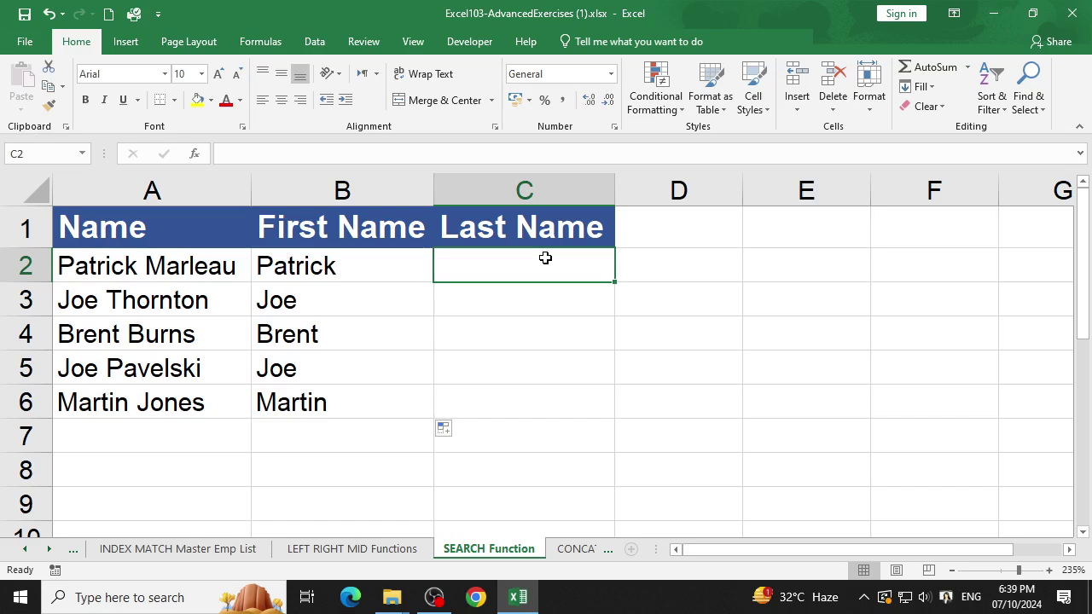
Enter =RIGHT(A2,SEARCH(" ",A2)) in C2, which returns Marleau.
text(=)
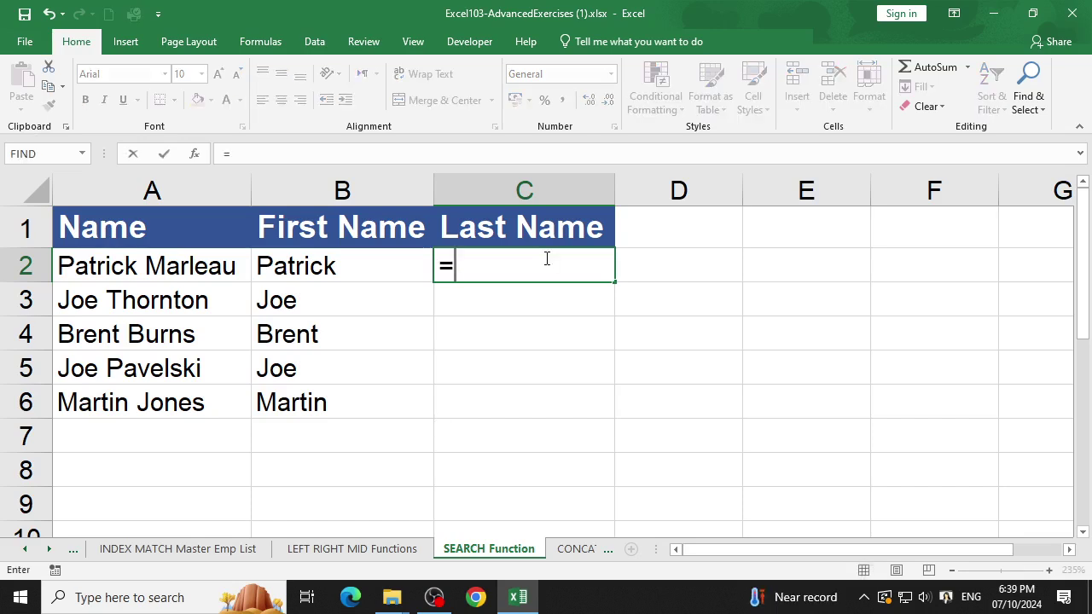
text(righ)
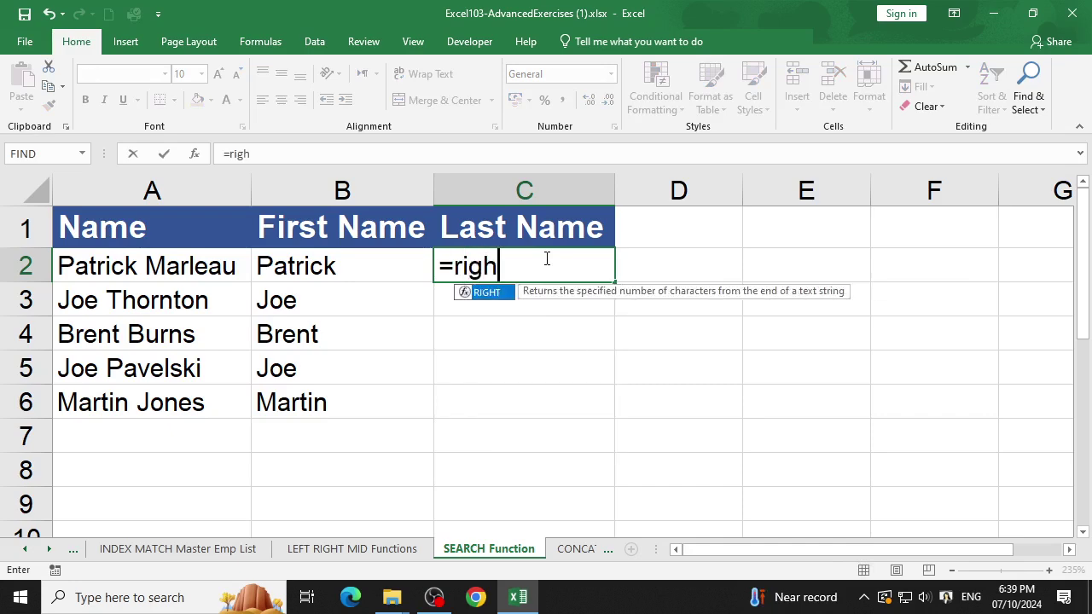
text(t()
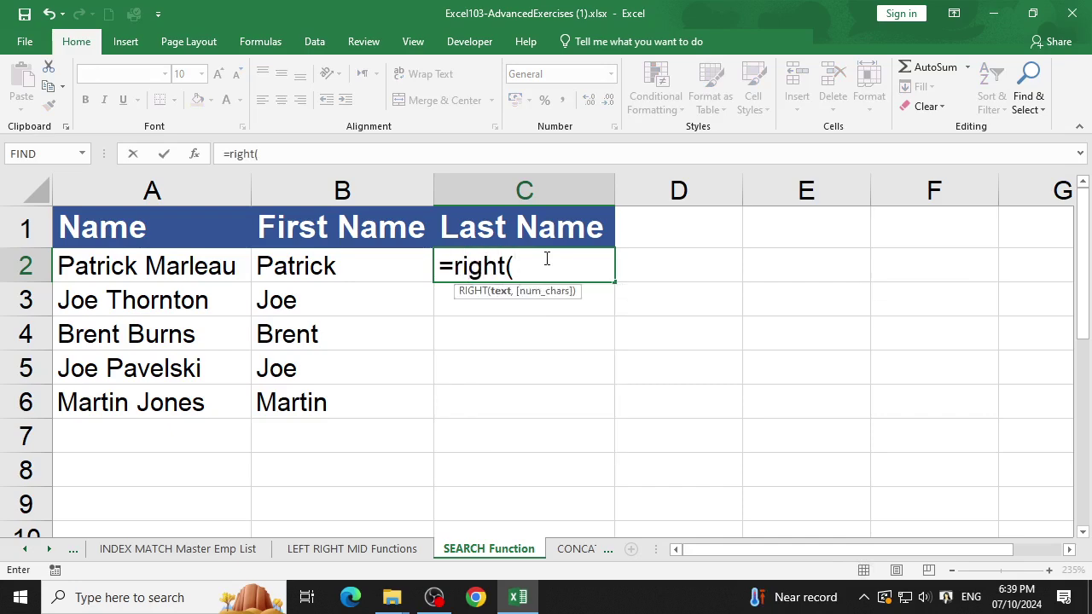
click(194, 153)
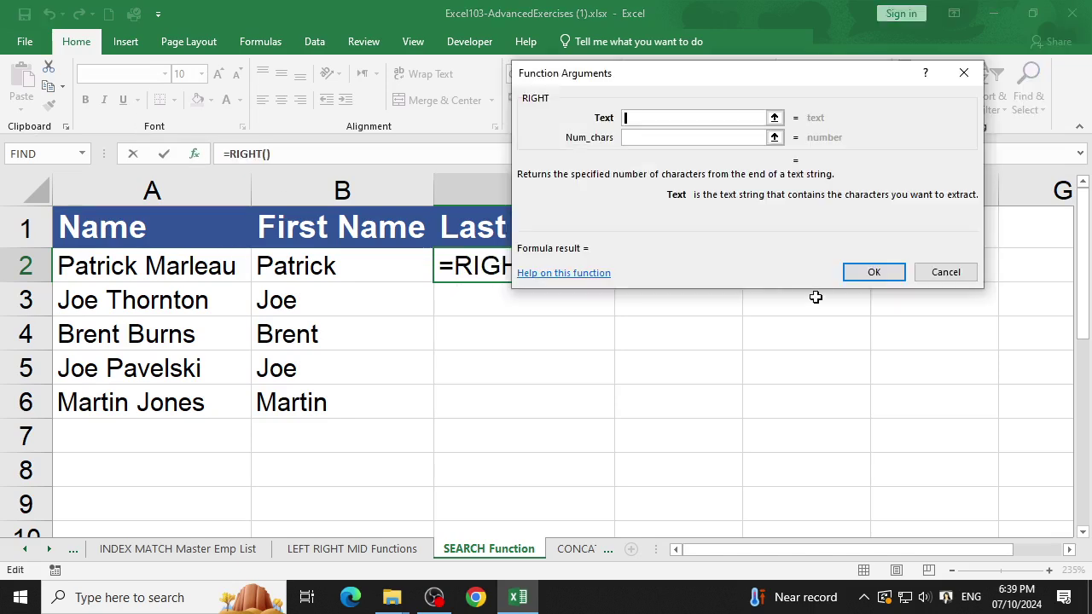
click(100, 268)
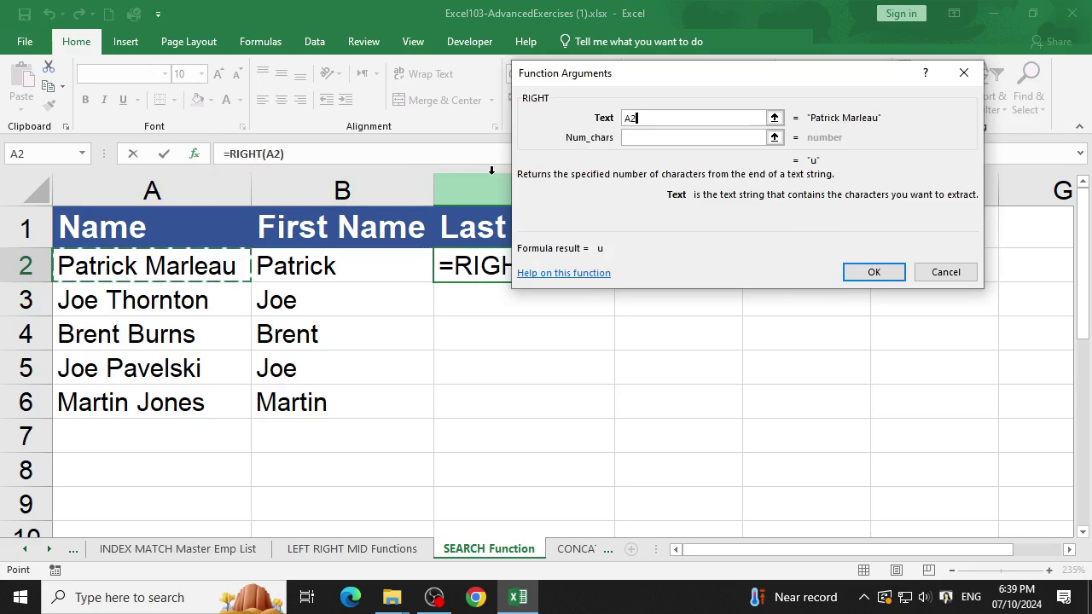
click(646, 137)
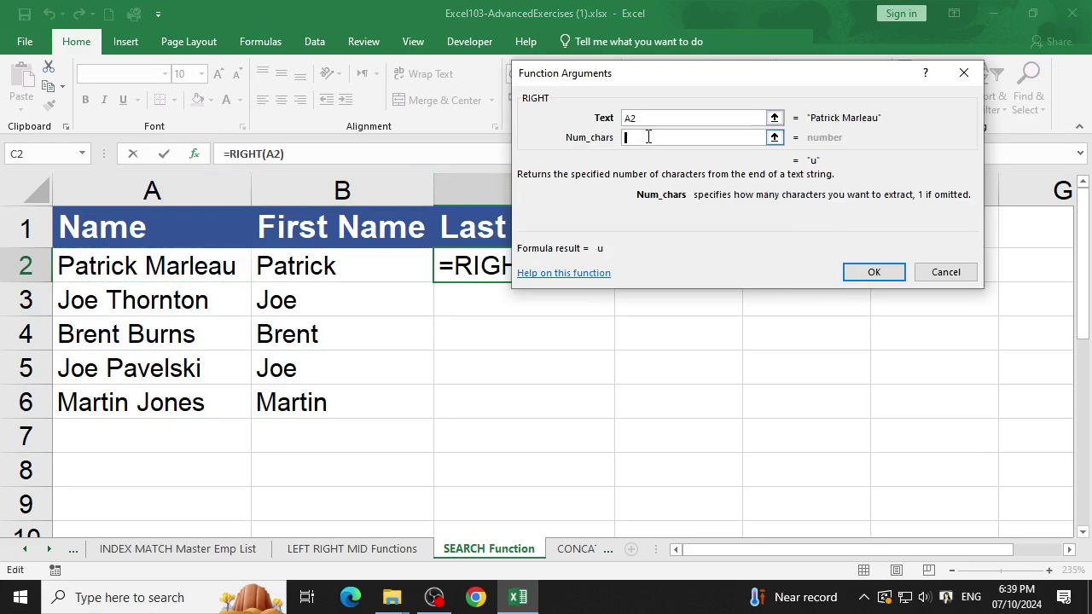
text(sea)
text(rch)
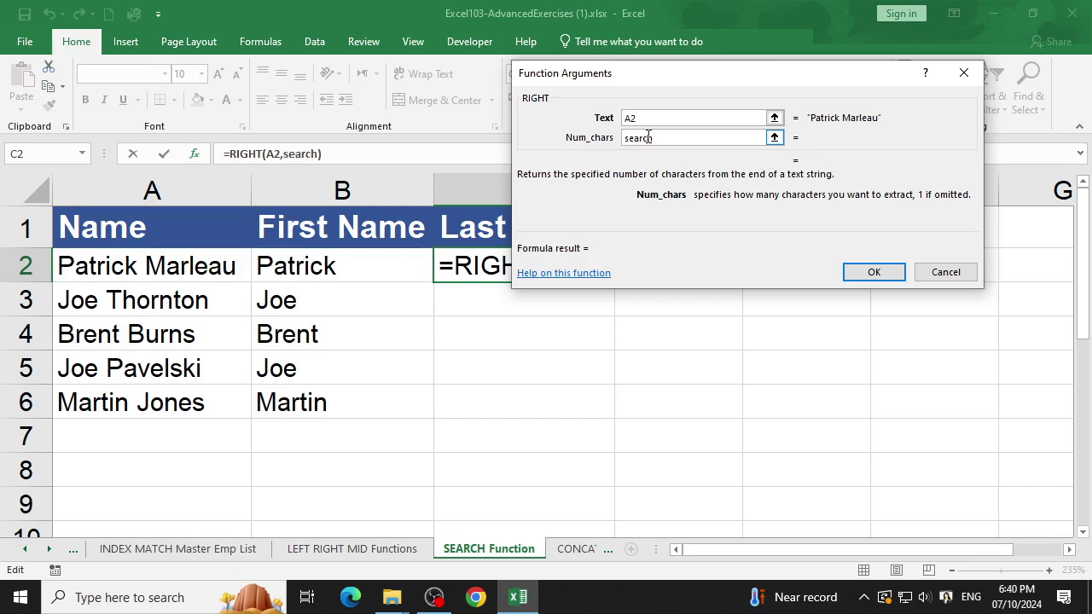
text(()
click(297, 153)
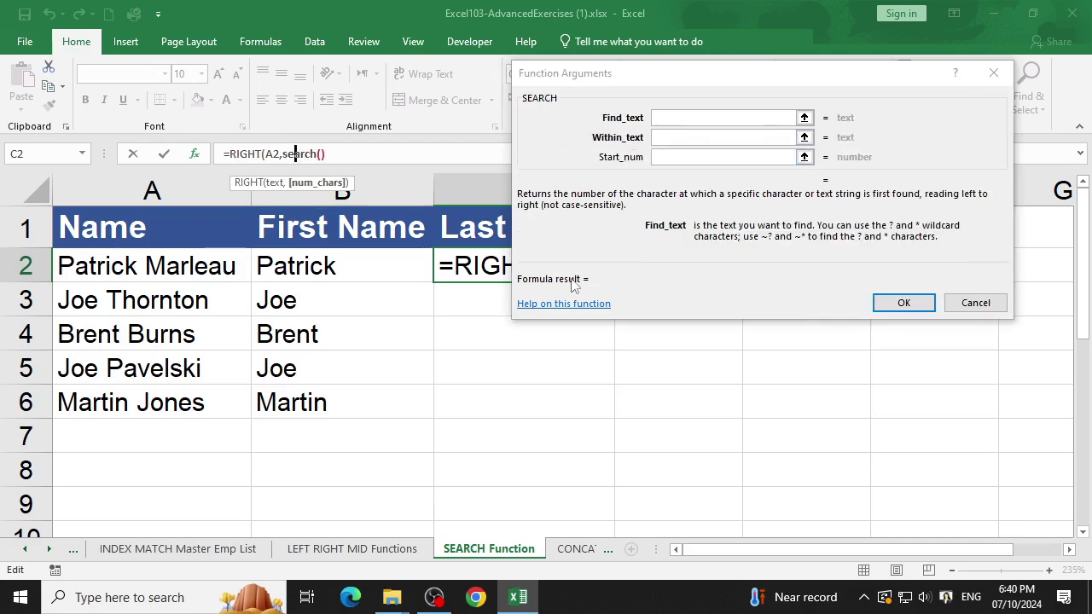
click(721, 119)
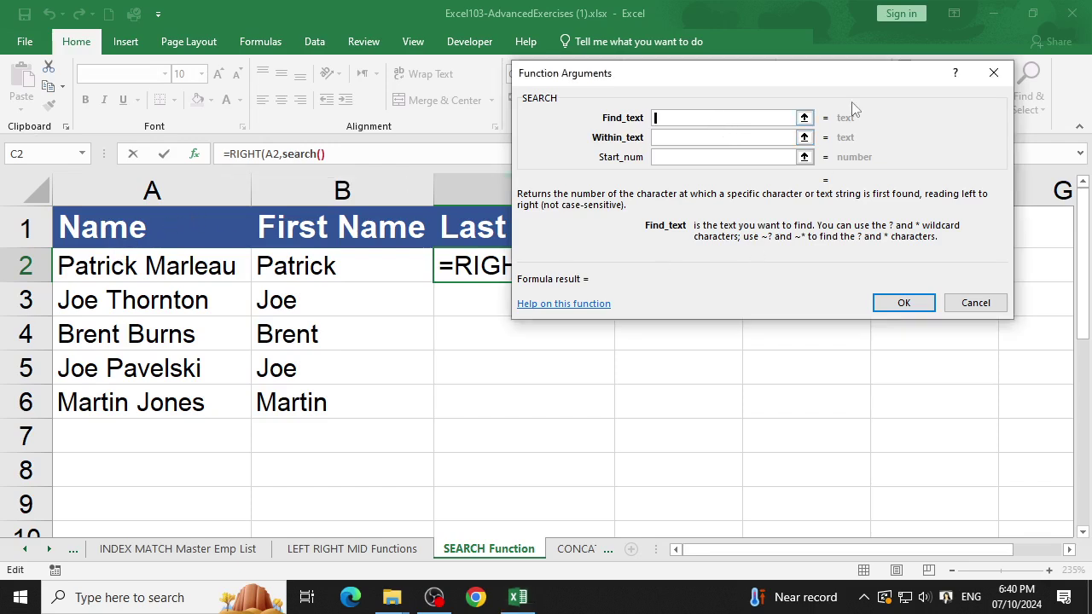
text(" ")
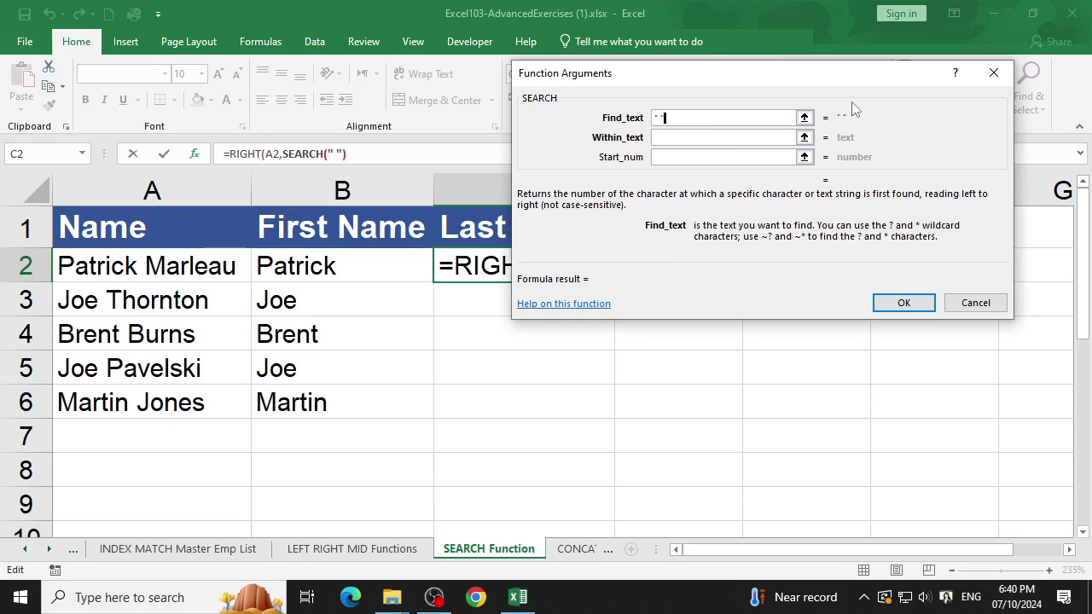
click(674, 138)
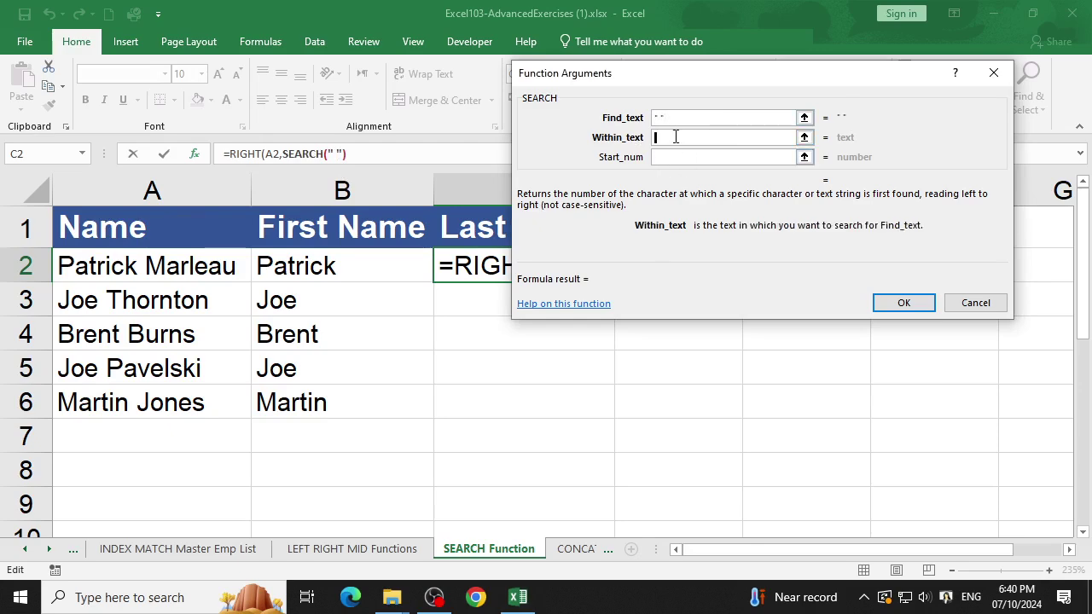
click(179, 260)
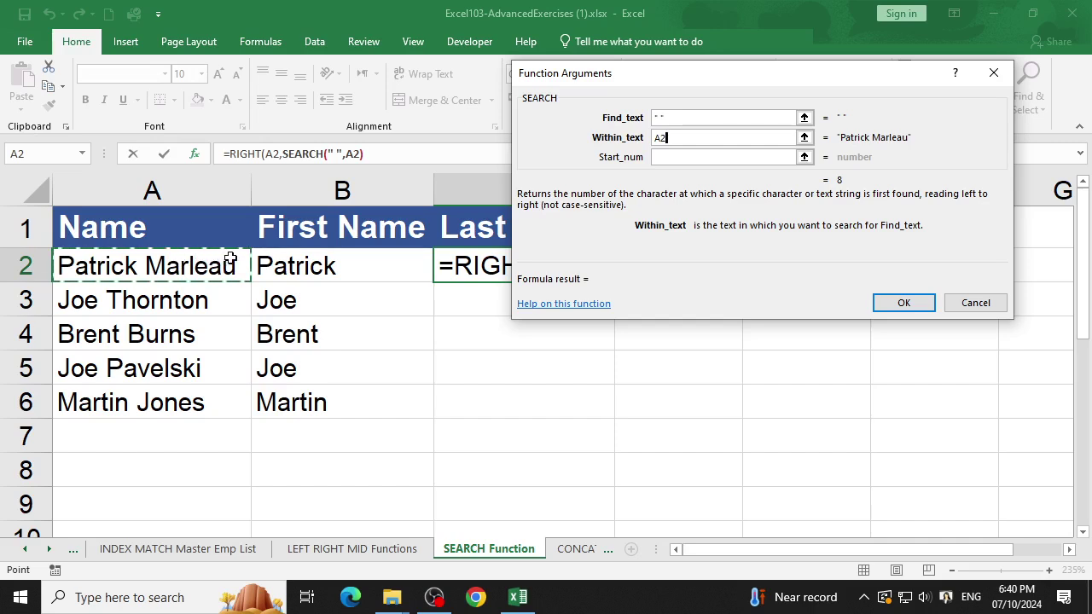
click(269, 153)
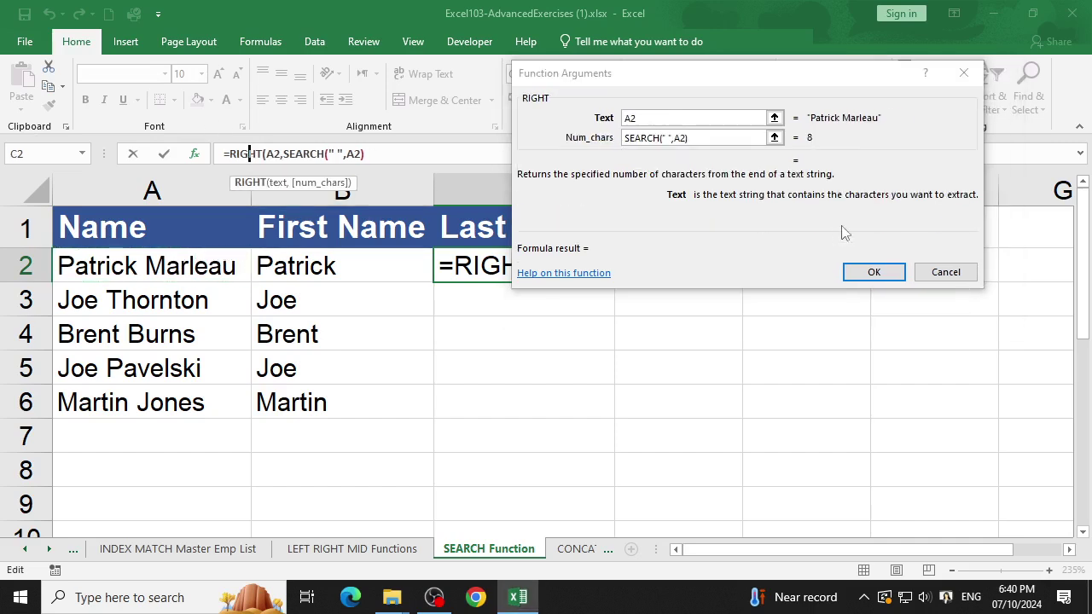
click(860, 275)
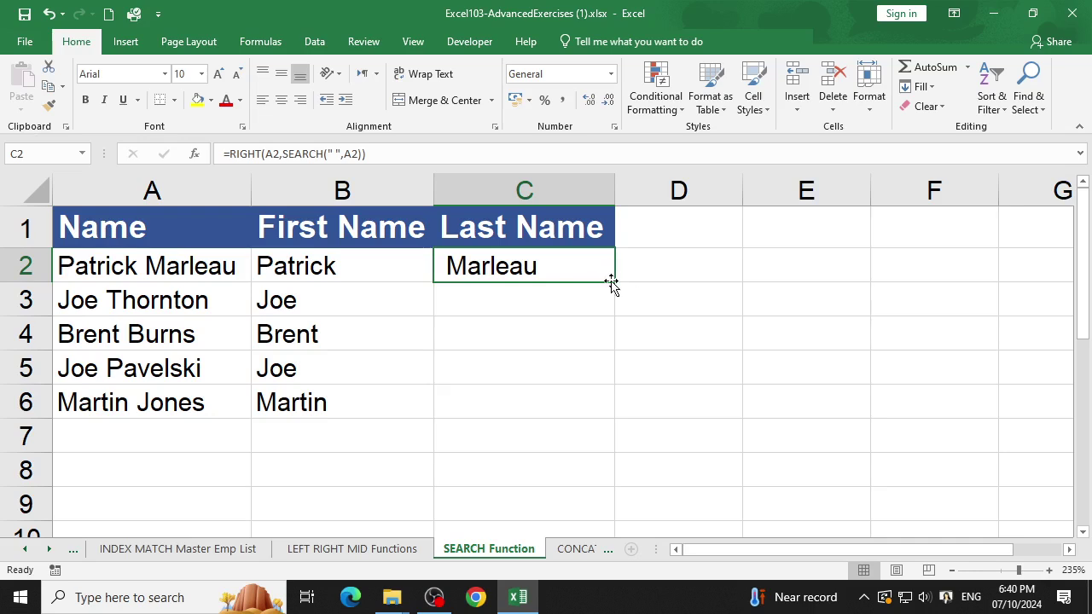
Fill the C2 RIGHT formula down to C6, yielding truncated names like nton and lski.
drag(614, 282, 600, 408)
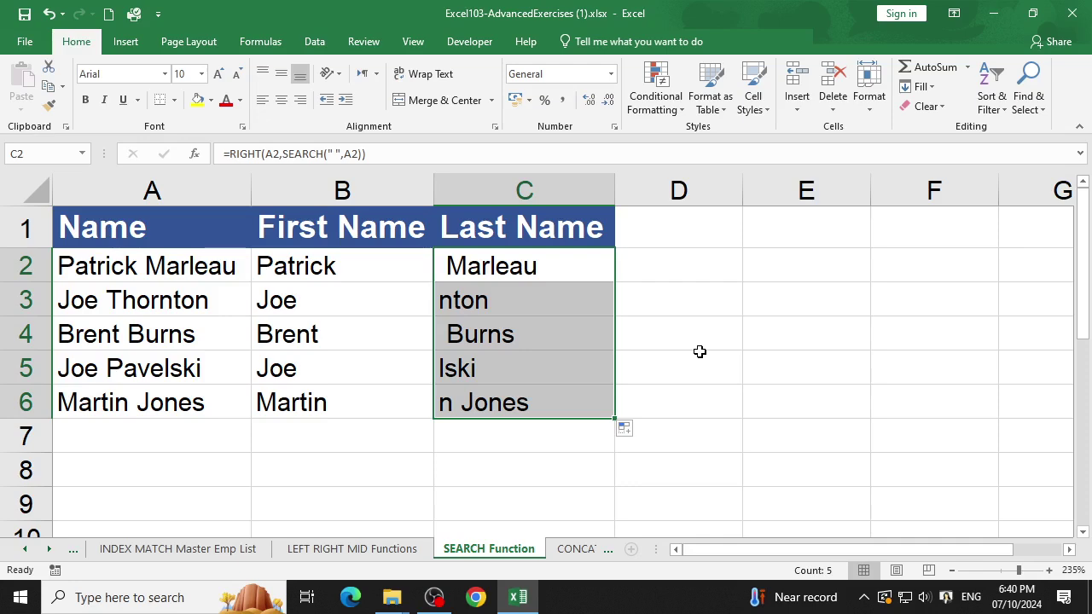
click(531, 290)
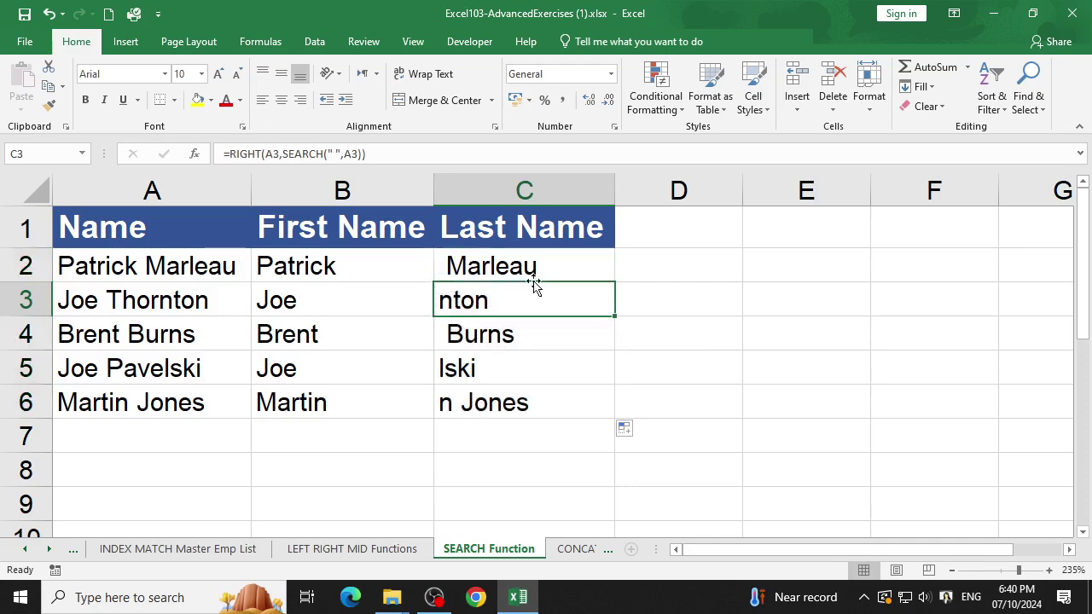
click(536, 271)
click(194, 153)
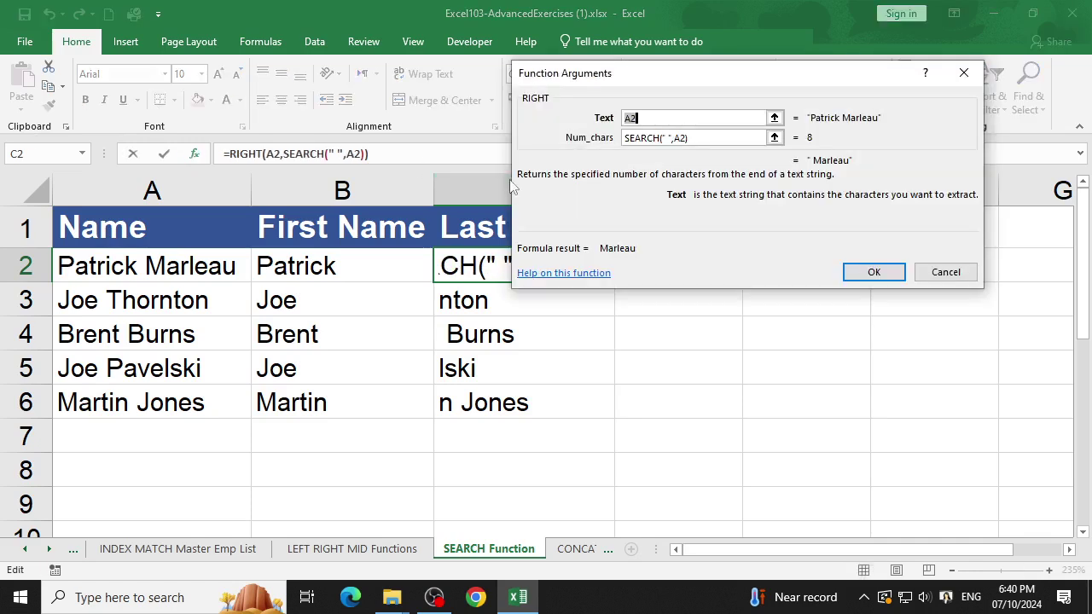
click(305, 152)
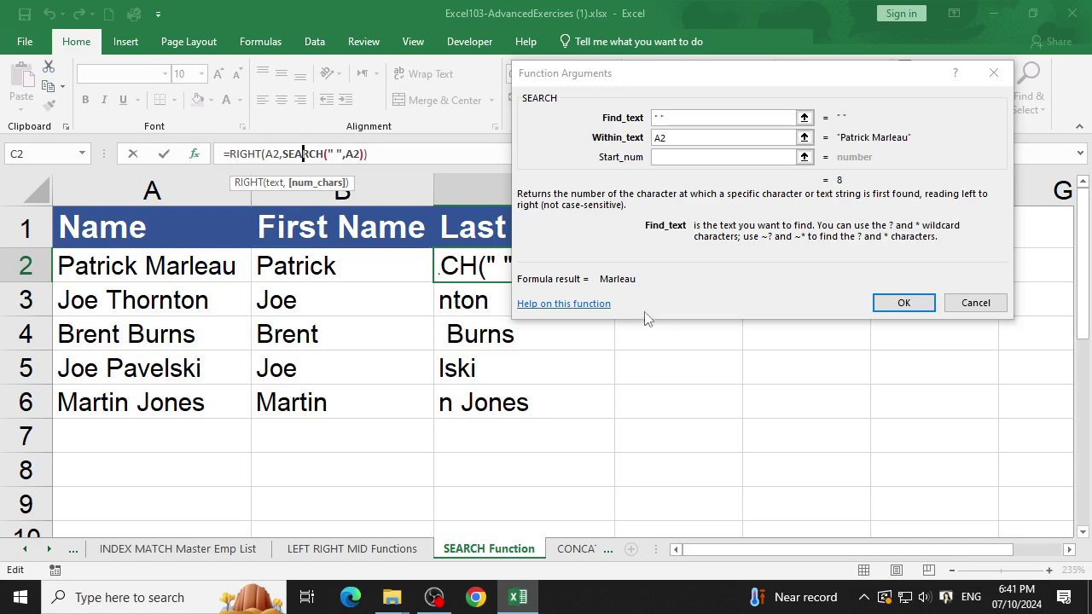
click(993, 73)
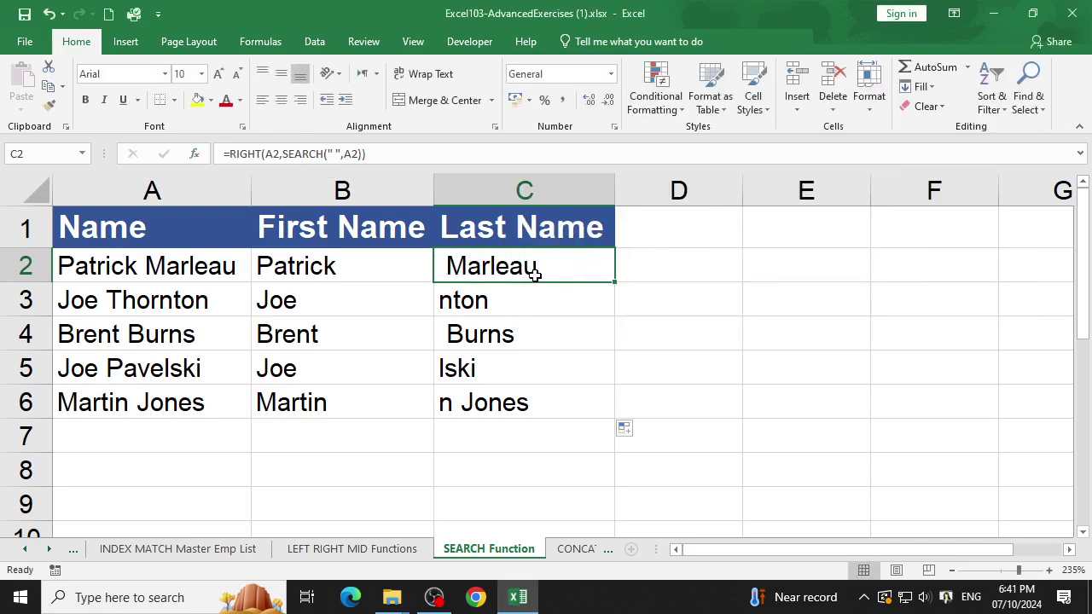
Clear the incorrect last-name results from C2:C6 and reselect C2.
key(Delete)
key(shift+Down)
key(shift+Down)
key(shift+Down)
key(shift+Down)
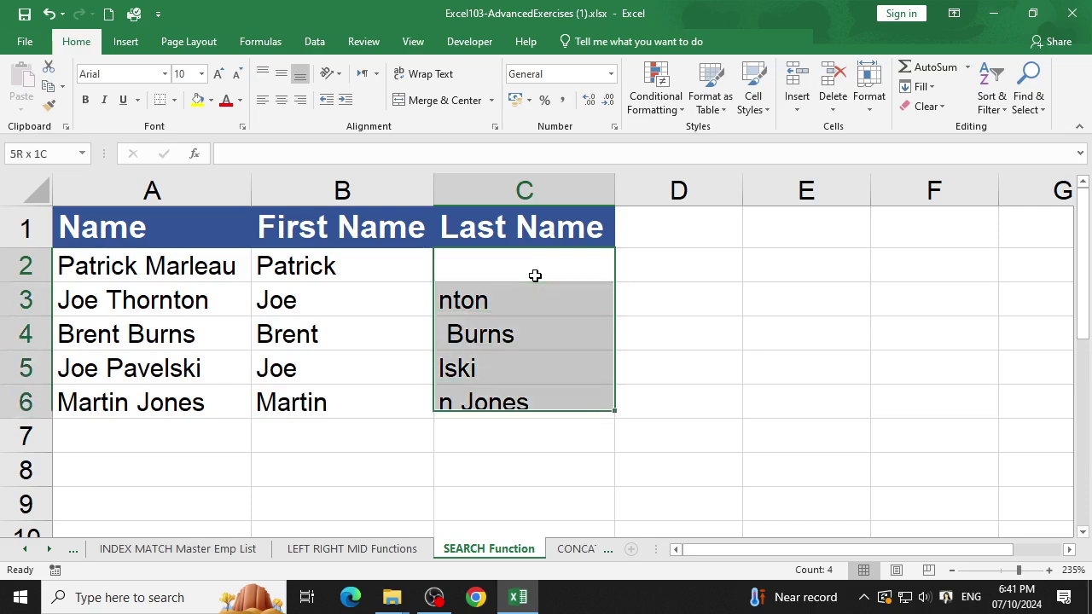
key(ctrl+c)
key(Escape)
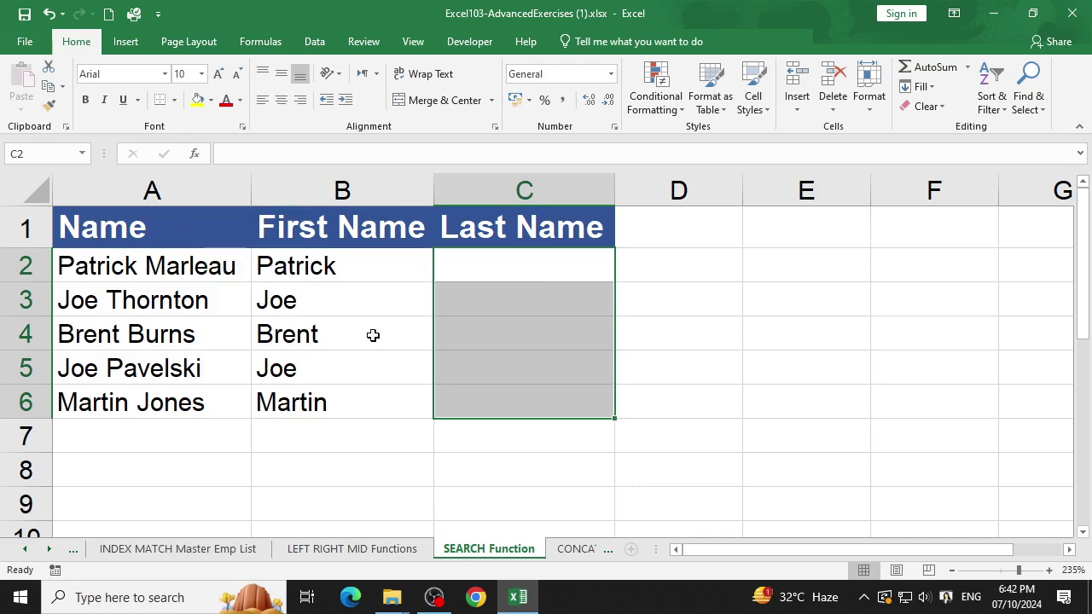
click(481, 342)
click(543, 268)
Start a RIGHT formula in C2 with A2 as its text argument.
text(=)
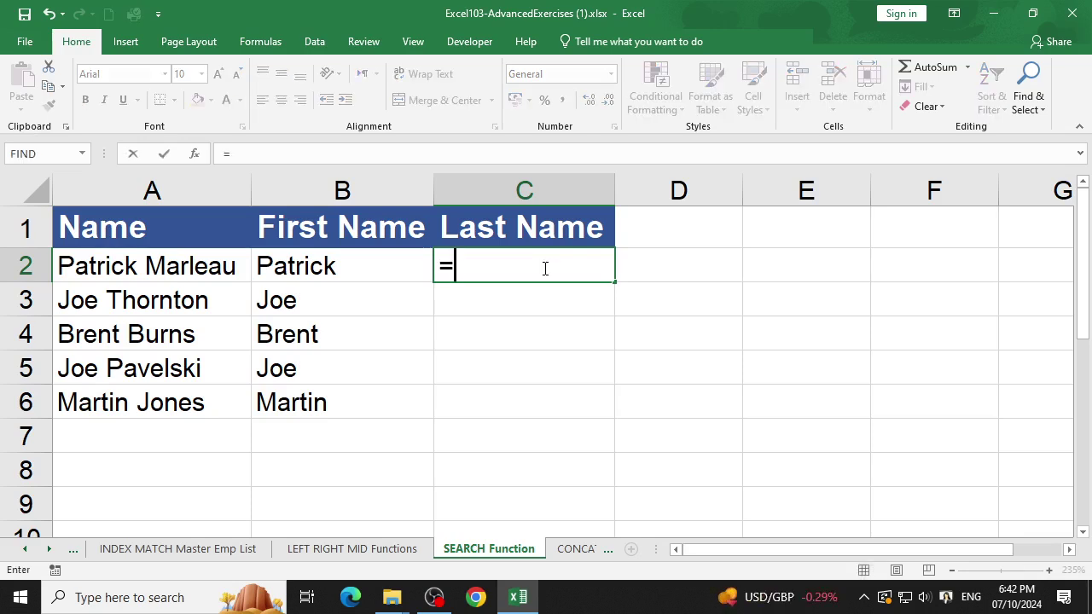
text(right)
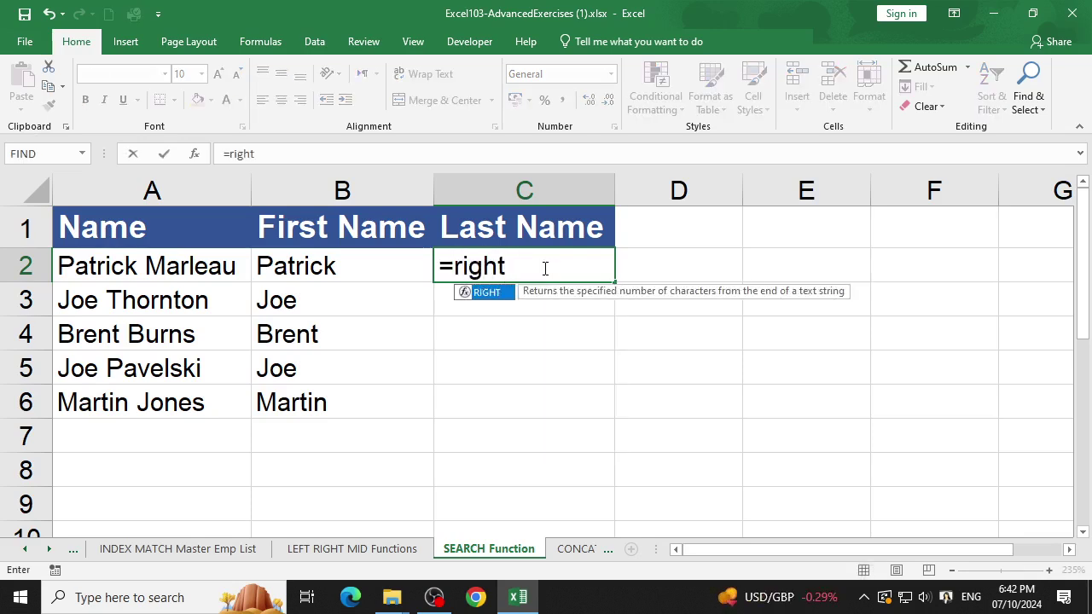
text(()
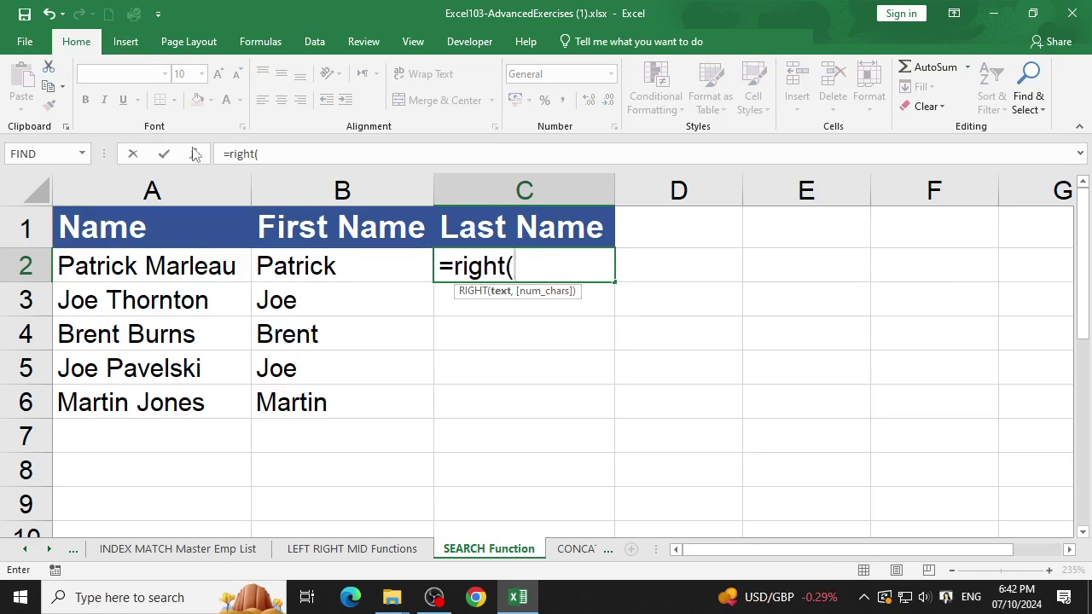
click(196, 155)
click(216, 268)
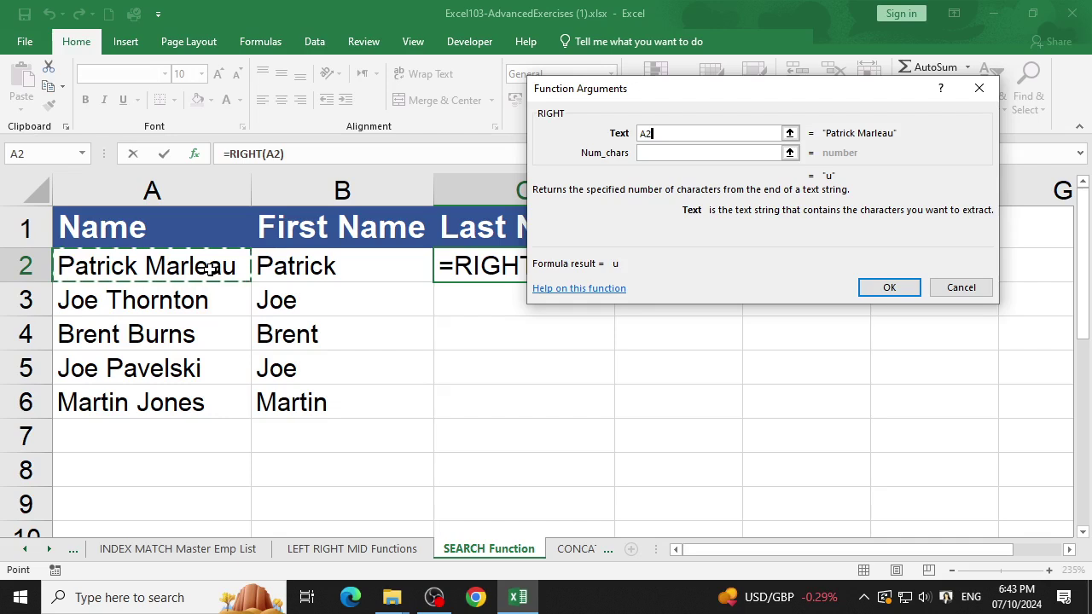
click(683, 153)
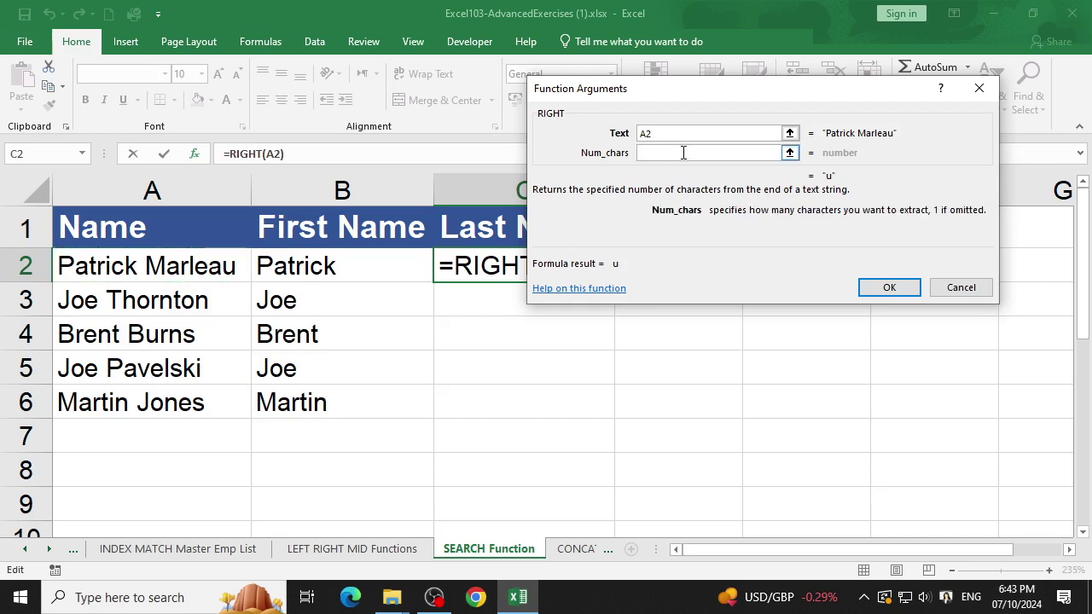
Make the character count LEN(A2) minus a newly started SEARCH function.
text(len)
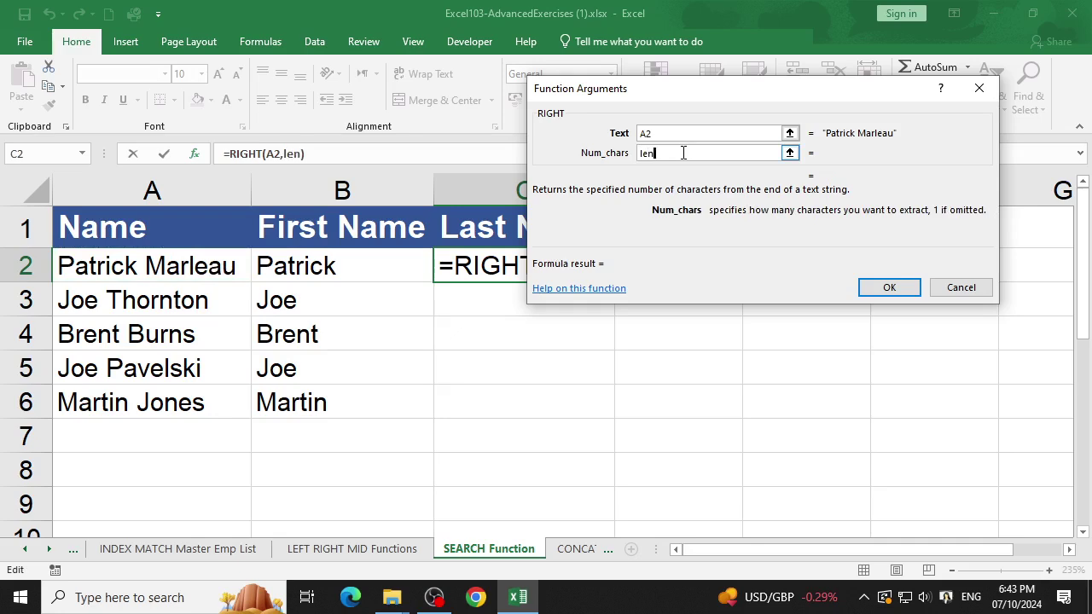
text(gth)
key(BackSpace)
key(BackSpace)
key(BackSpace)
text(()
click(295, 153)
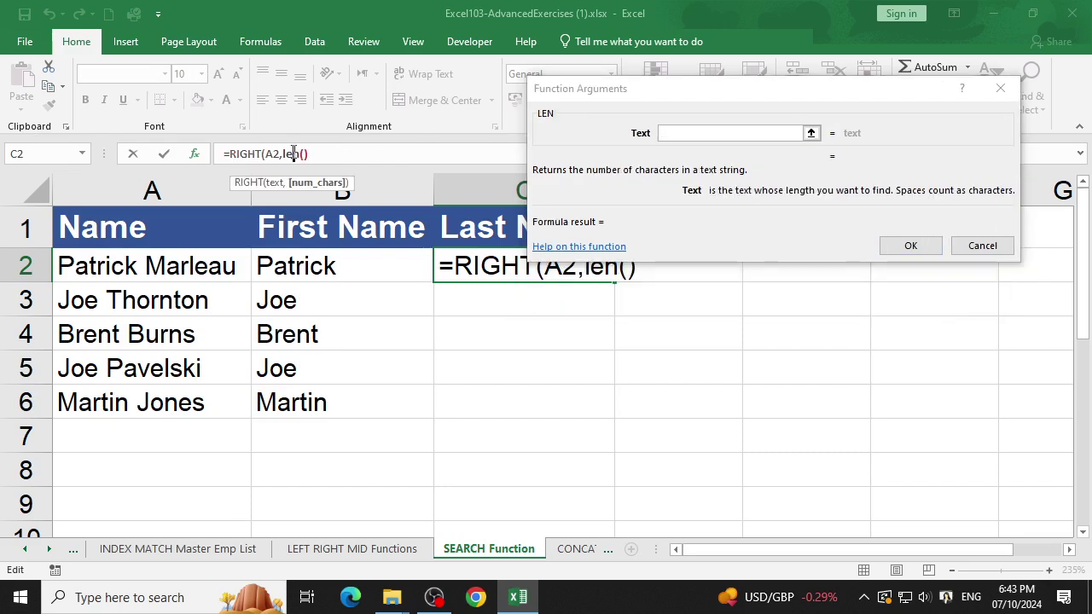
click(128, 277)
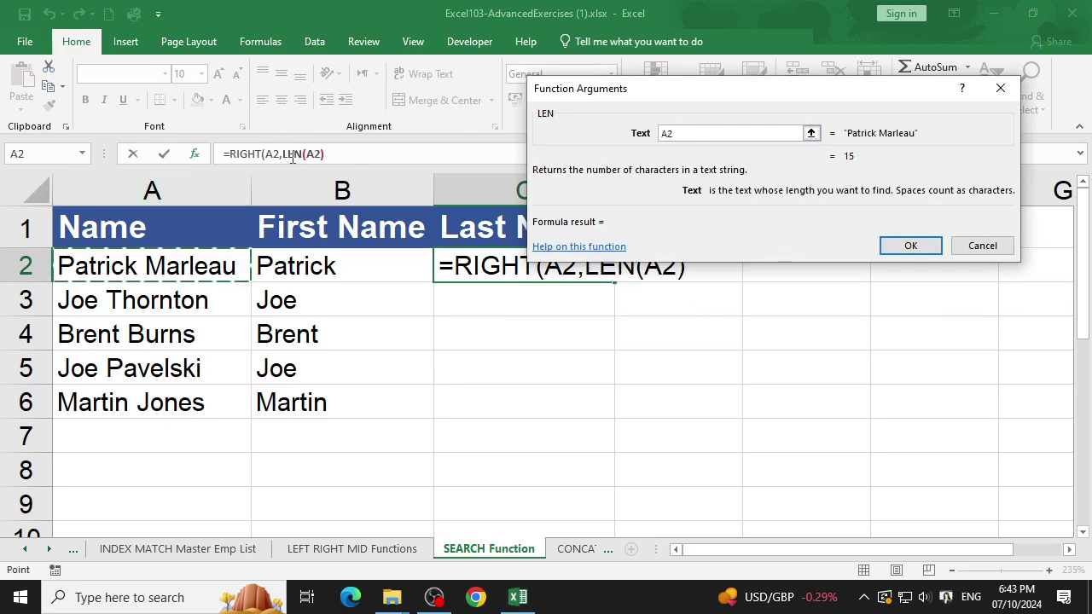
click(250, 154)
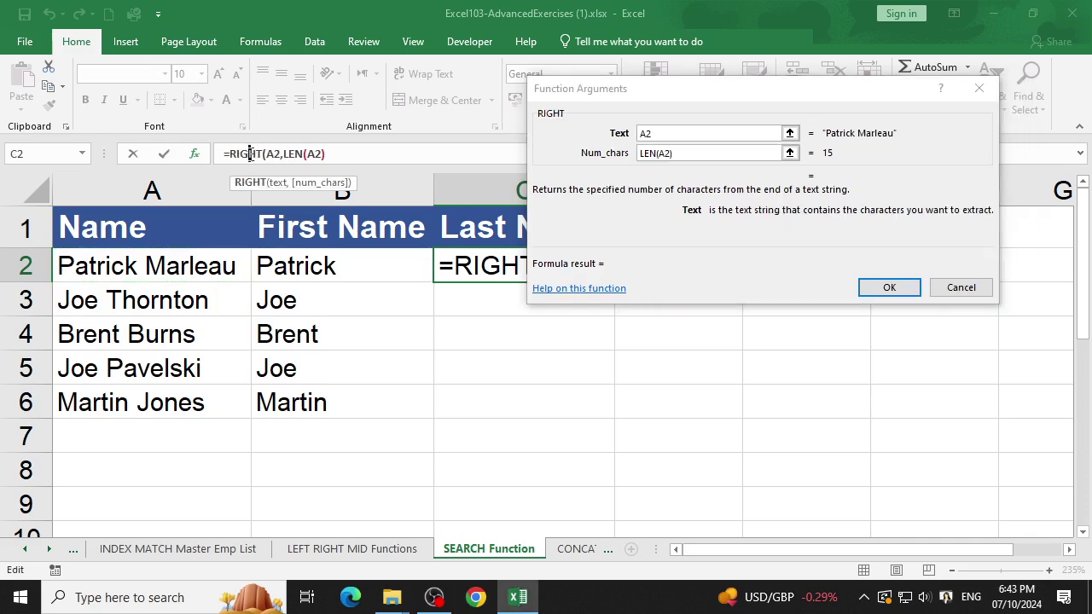
click(686, 152)
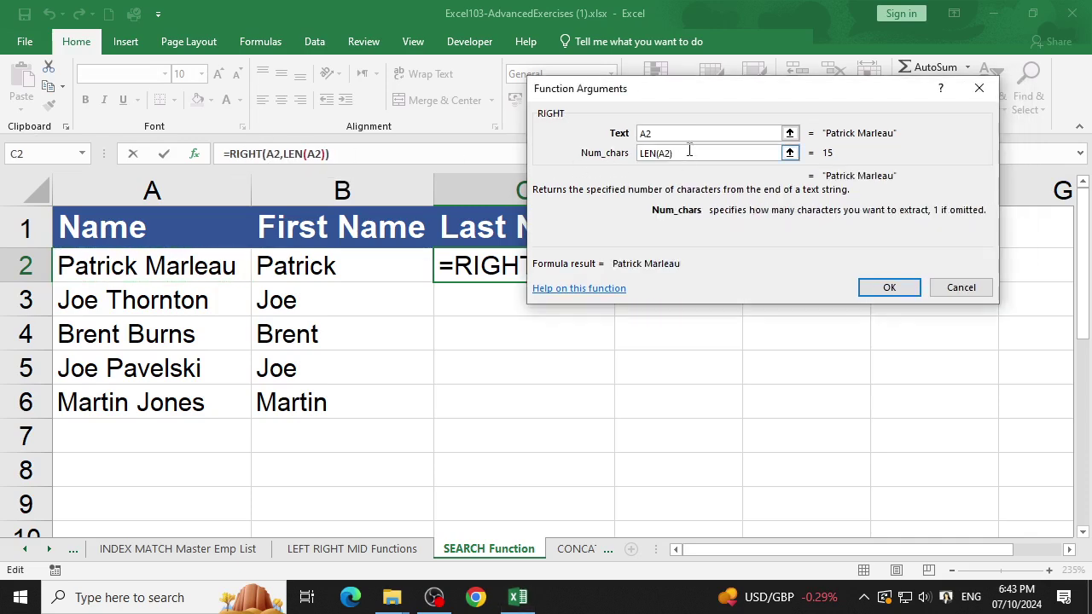
text(-)
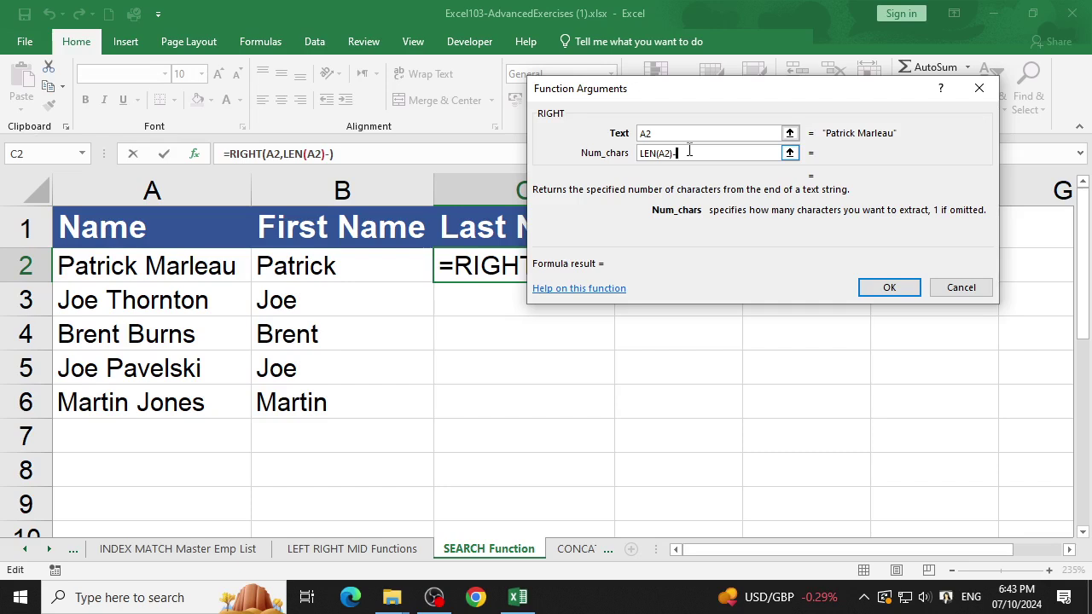
text(se)
text(arch)
text(()
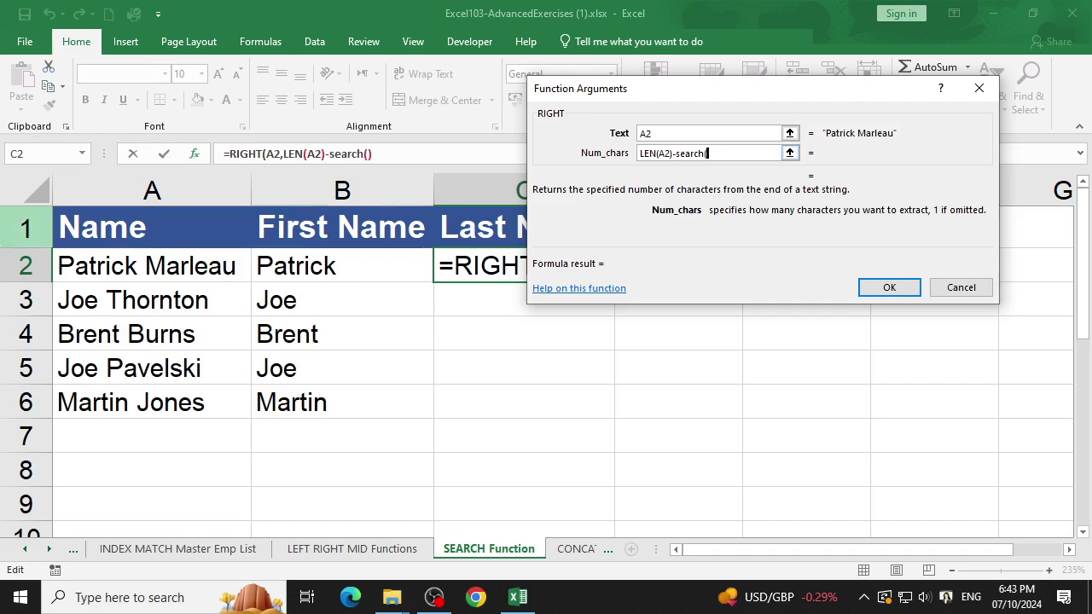
Fill the nested SEARCH with " " and A2, making the character count 7.
click(342, 154)
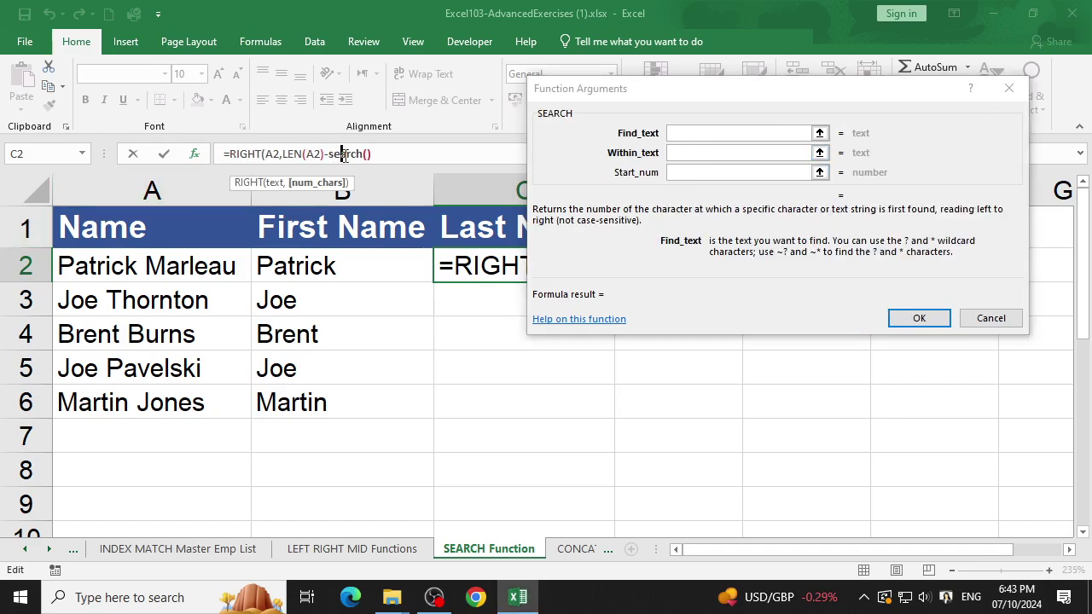
click(691, 130)
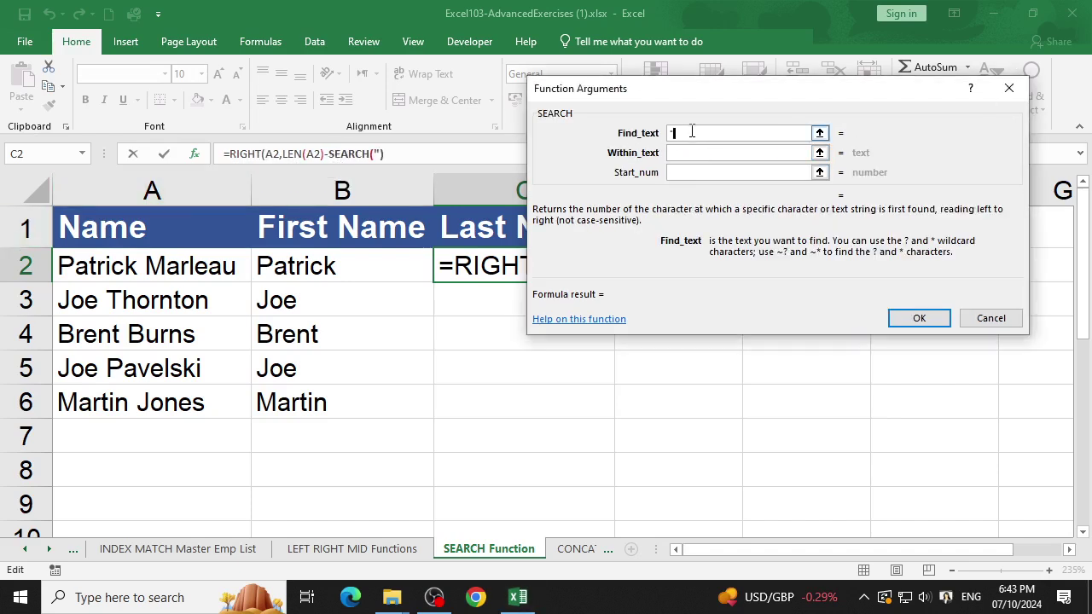
text(" ")
click(708, 152)
click(191, 266)
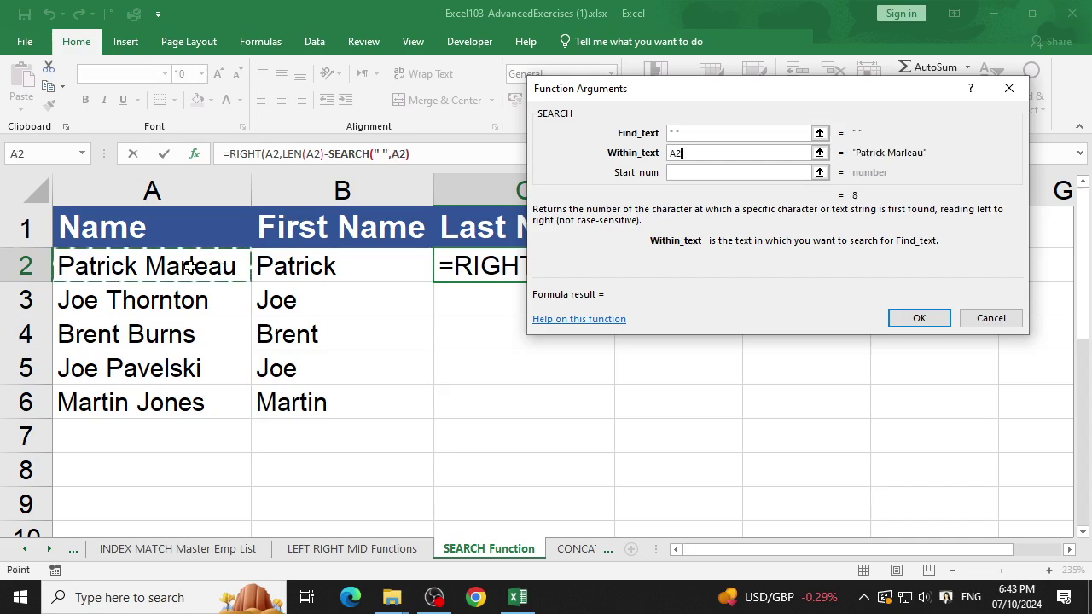
click(248, 153)
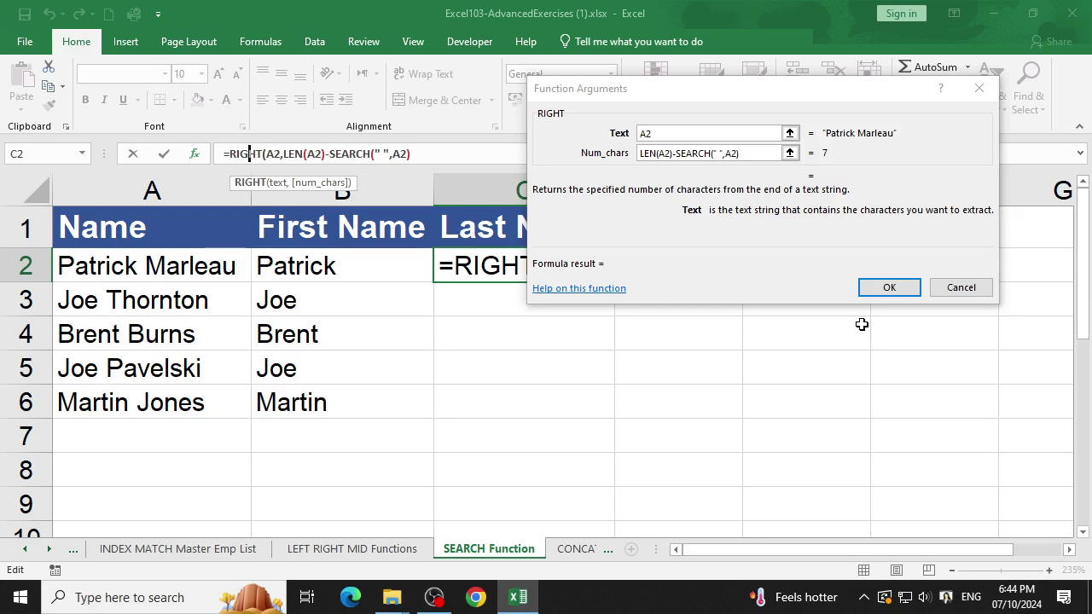
Commit the C2 formula, fill it down to C6, review each row, and select C2:C6.
click(889, 287)
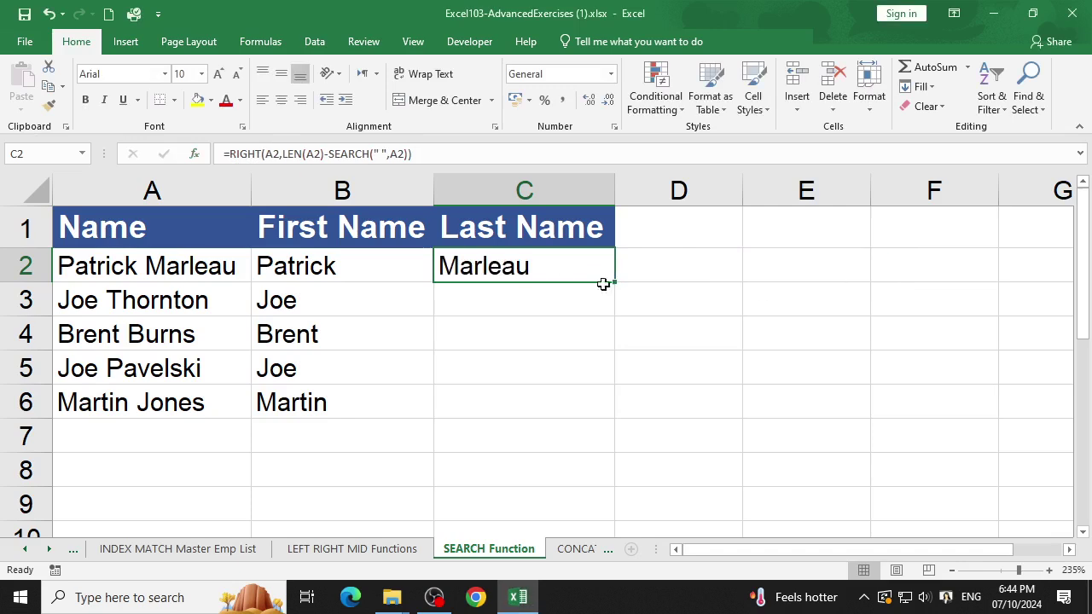
drag(614, 284, 609, 411)
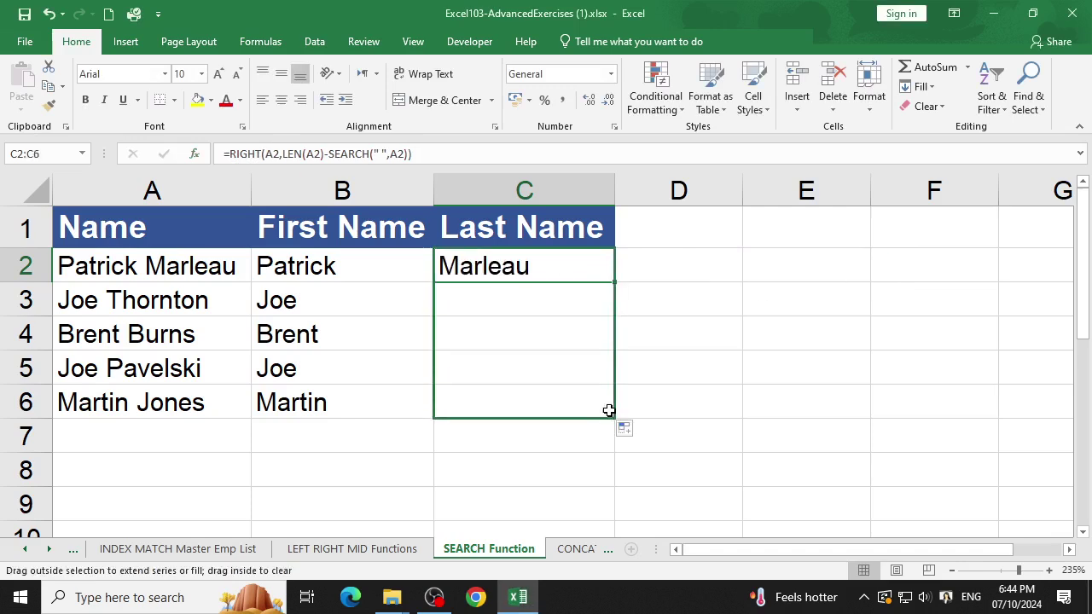
click(574, 296)
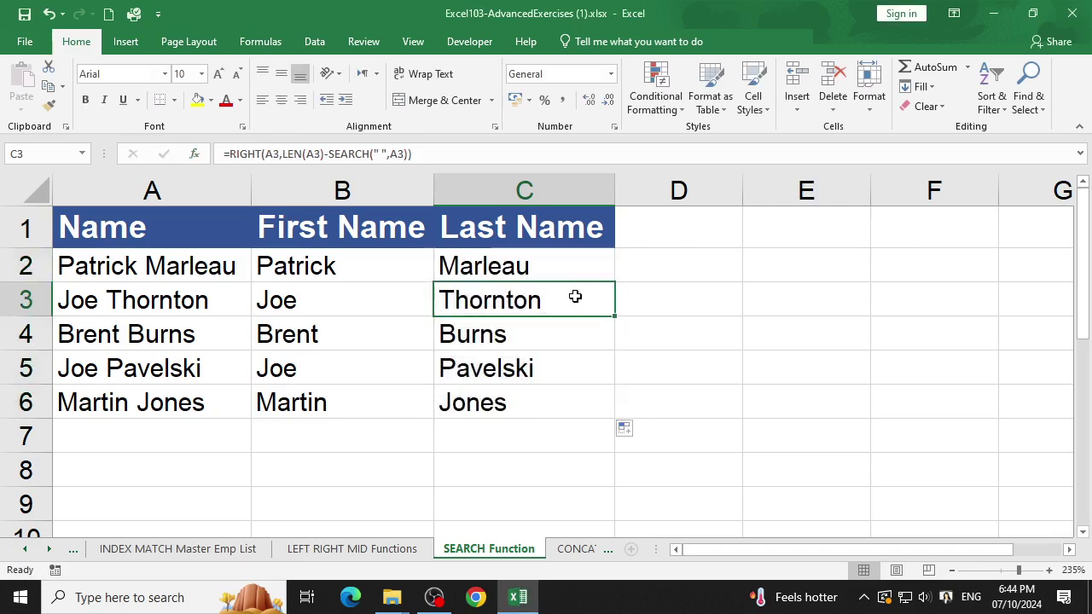
click(561, 340)
click(573, 371)
click(583, 399)
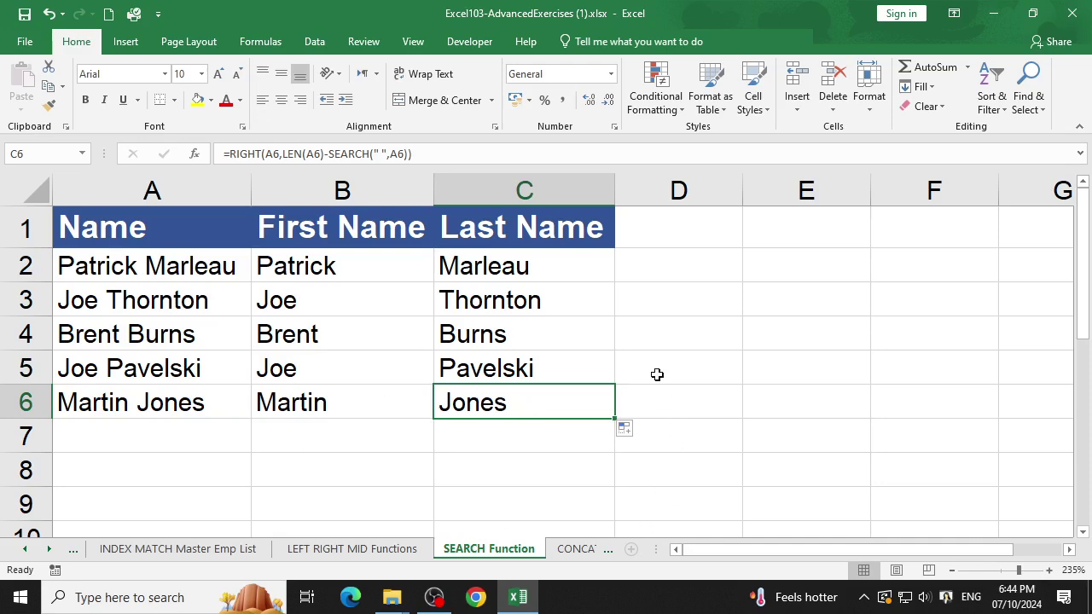
drag(570, 272, 569, 384)
Clear C2:C6, then begin =RIGHT(A2,len( in C2 with the LEN arguments opened.
key(Delete)
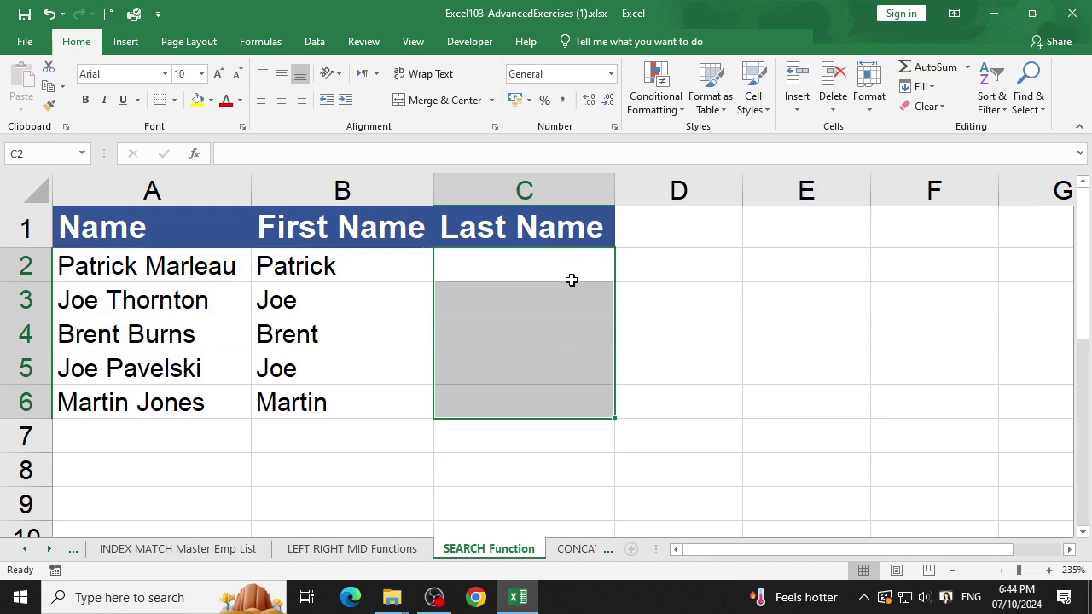
click(573, 267)
text(=r)
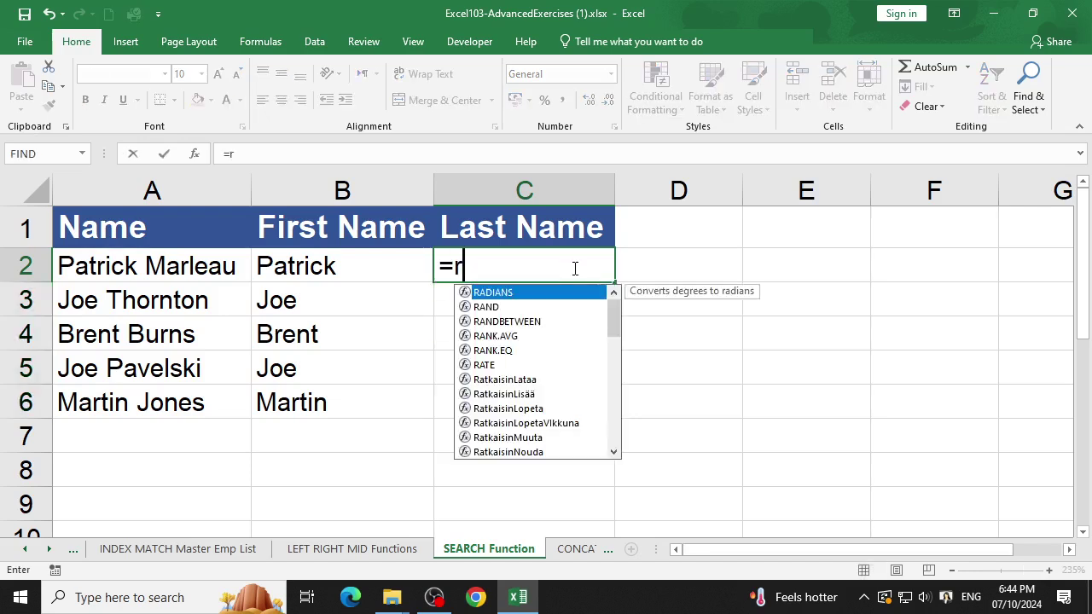
text(ight()
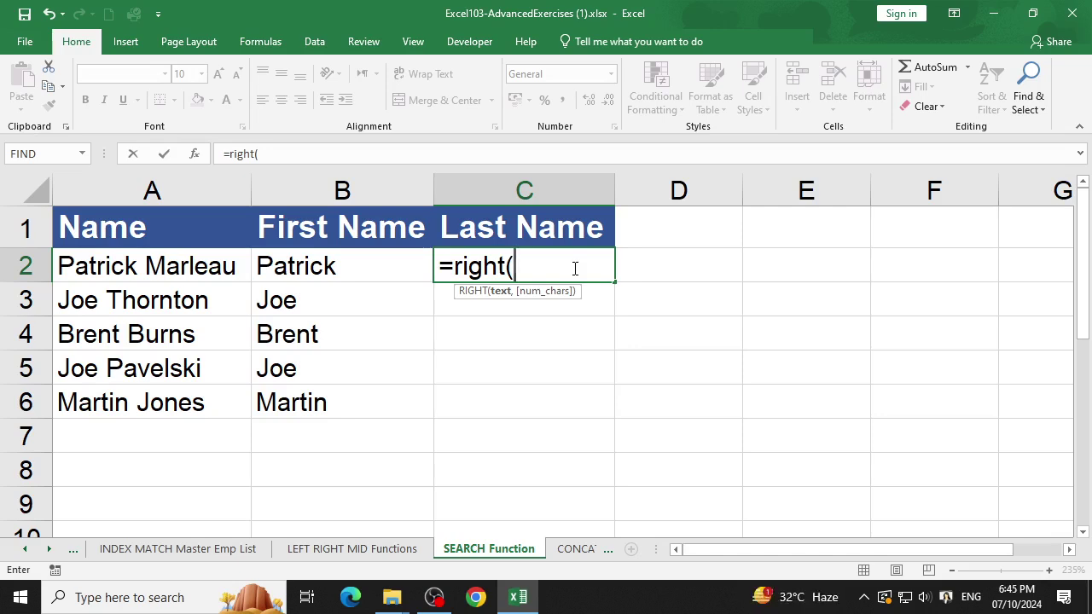
click(194, 154)
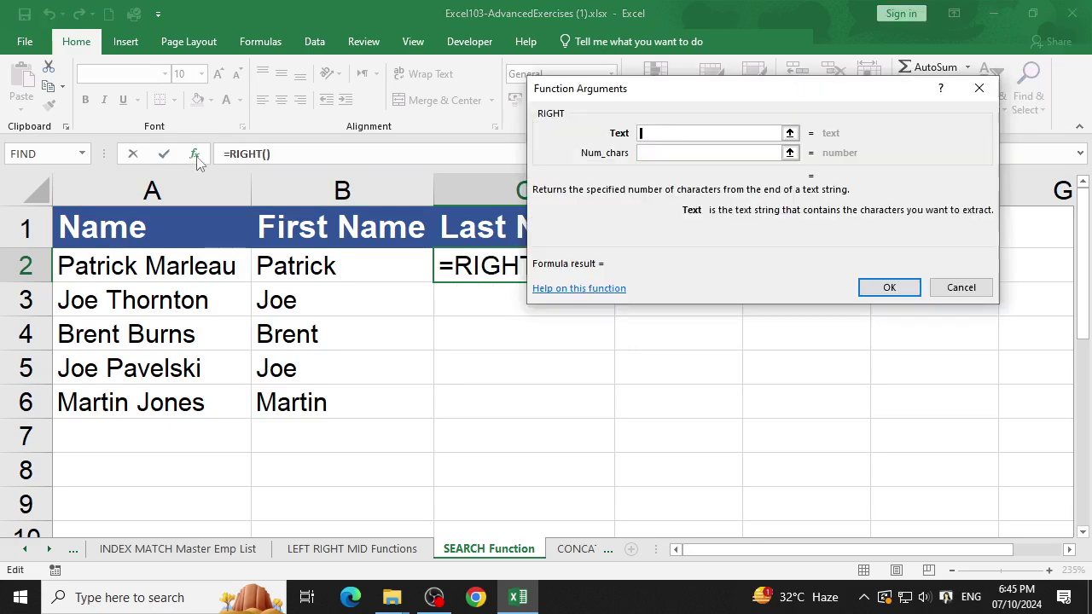
drag(620, 96, 742, 81)
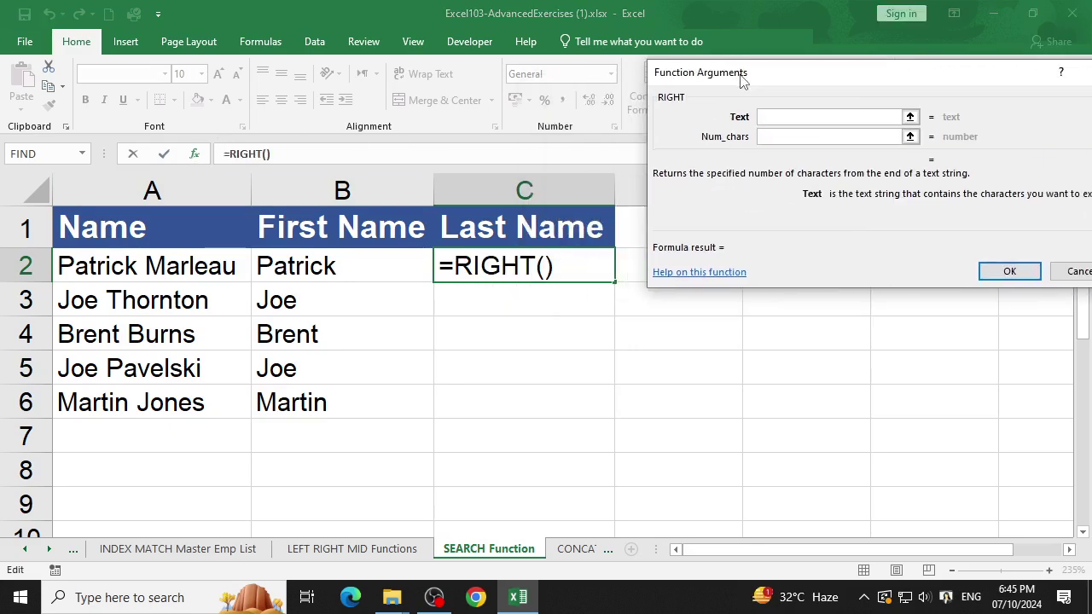
click(155, 261)
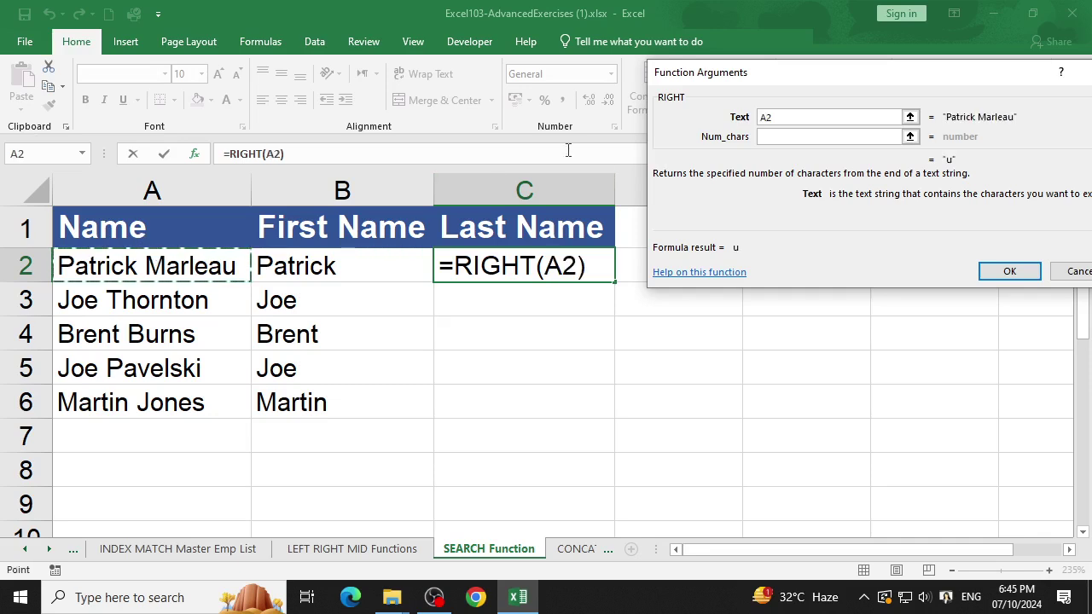
click(795, 138)
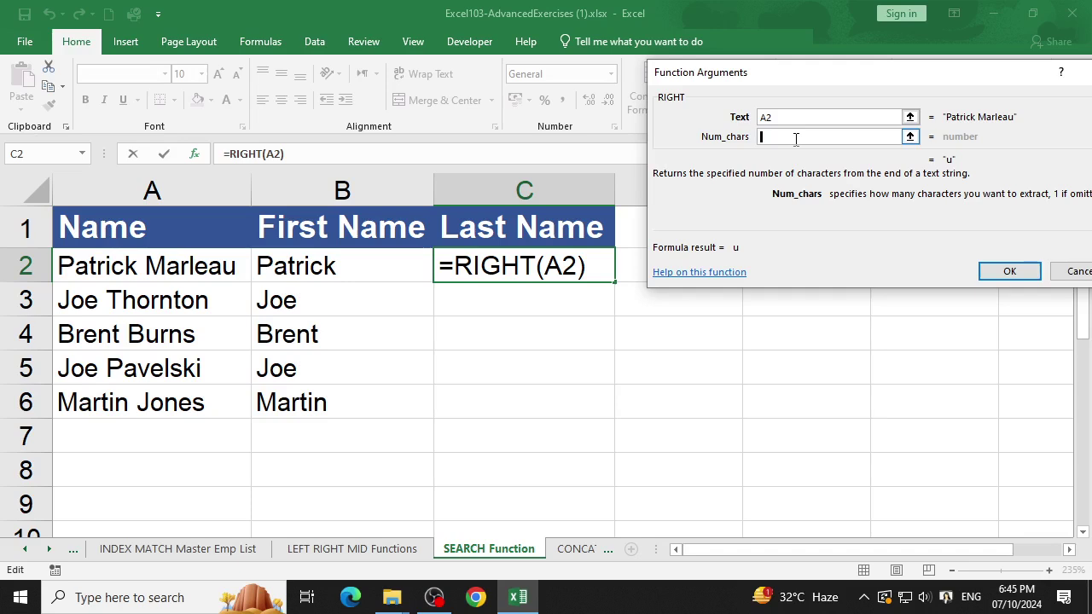
text(len)
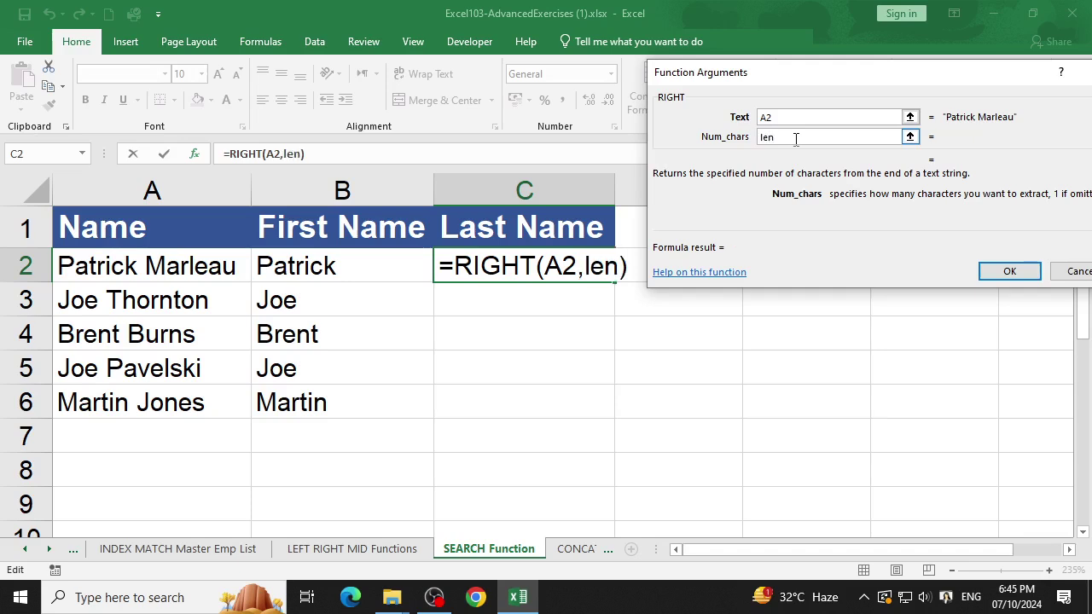
text(()
click(290, 153)
drag(745, 73, 664, 68)
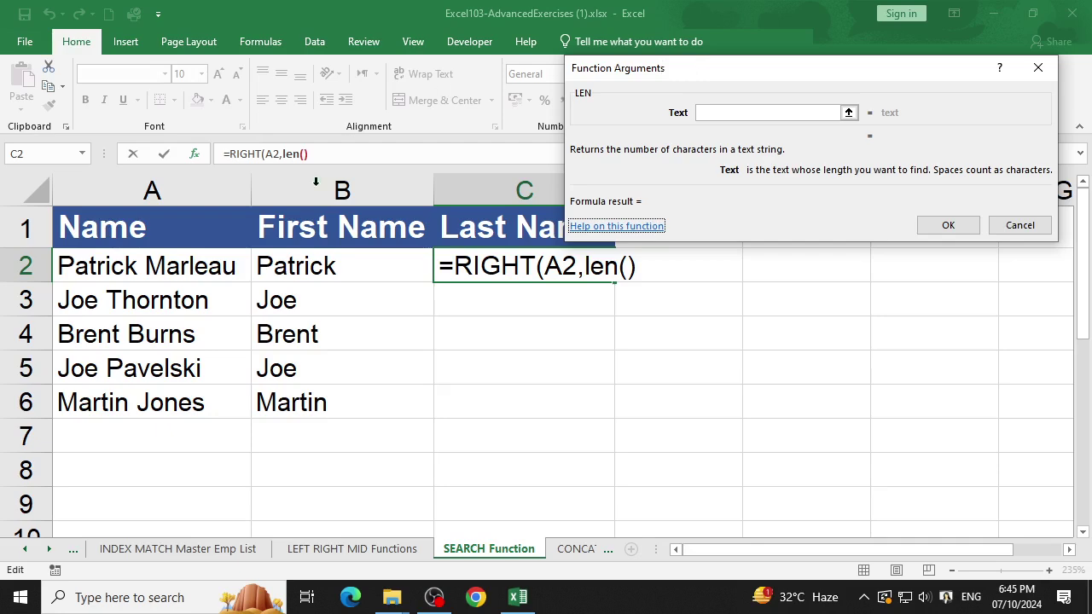
Set LEN's text to A2 and extend the character count to LEN(A2)-search(.
click(184, 265)
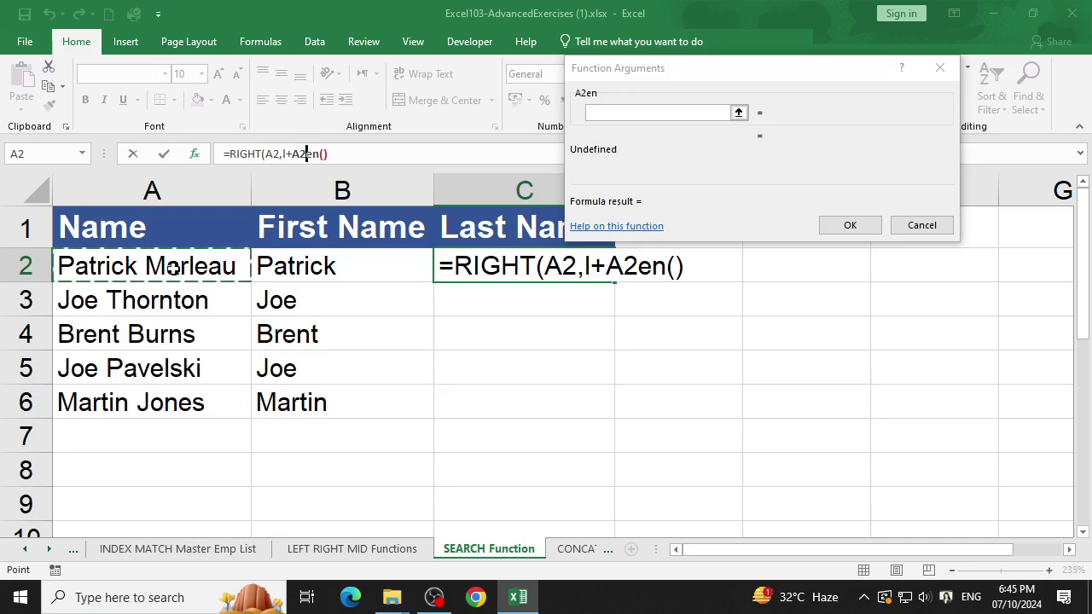
key(BackSpace)
key(BackSpace)
key(BackSpace)
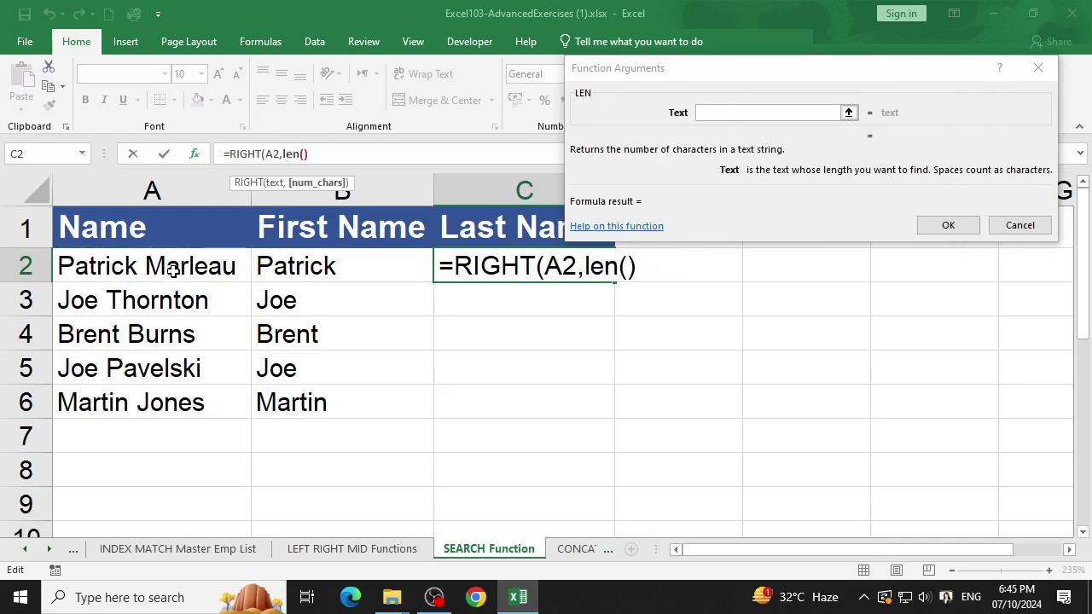
click(778, 114)
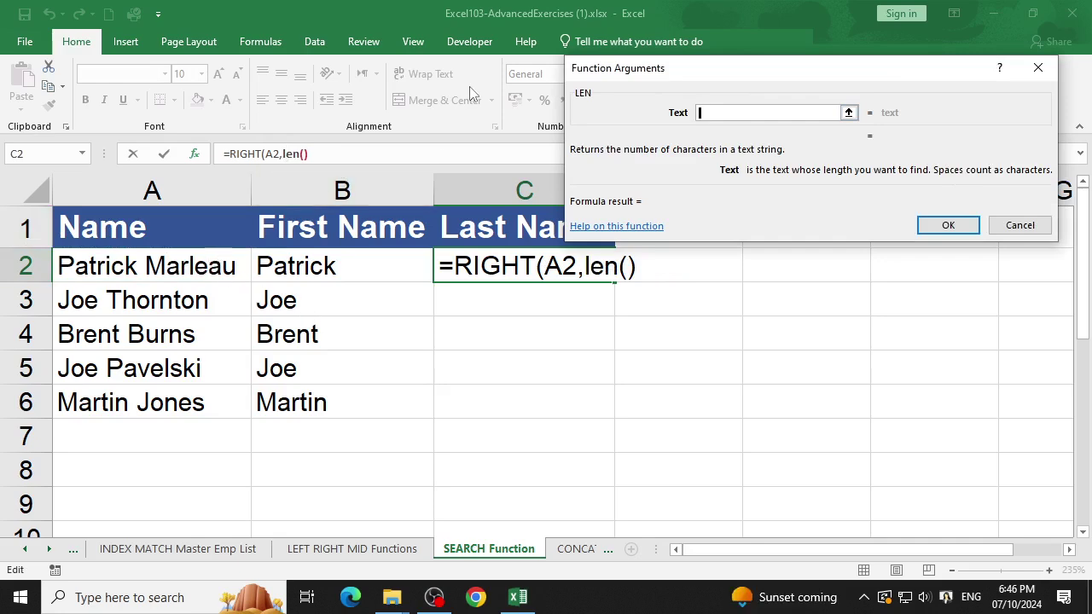
click(80, 273)
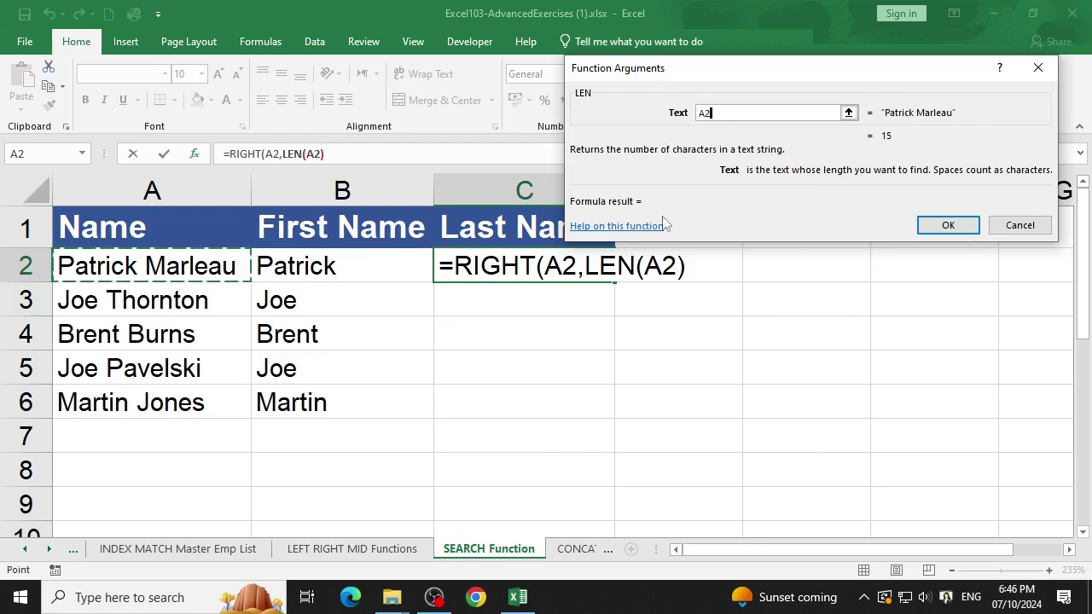
click(248, 153)
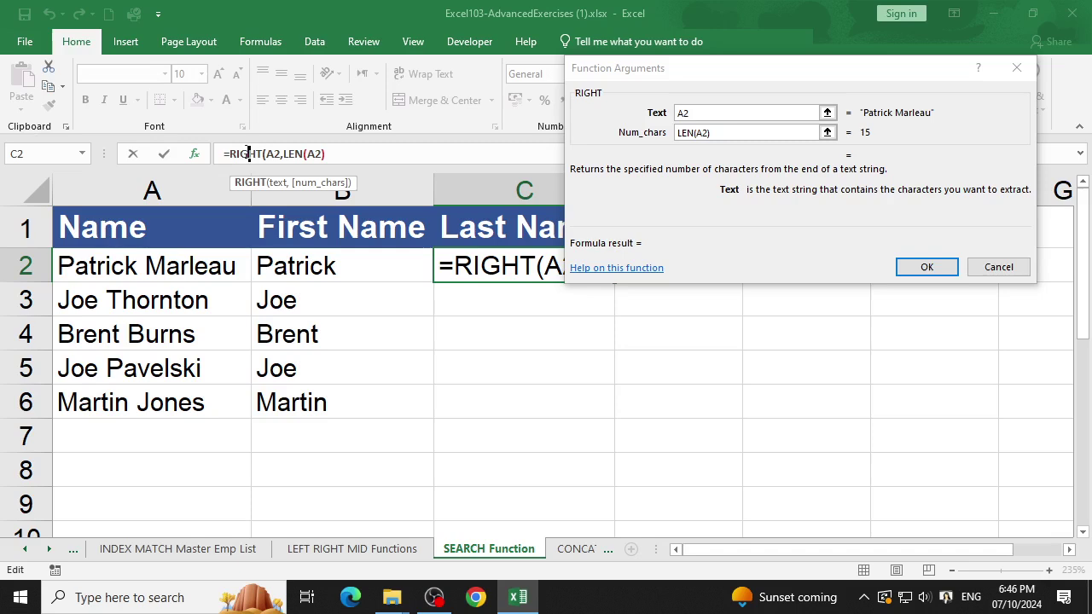
click(771, 133)
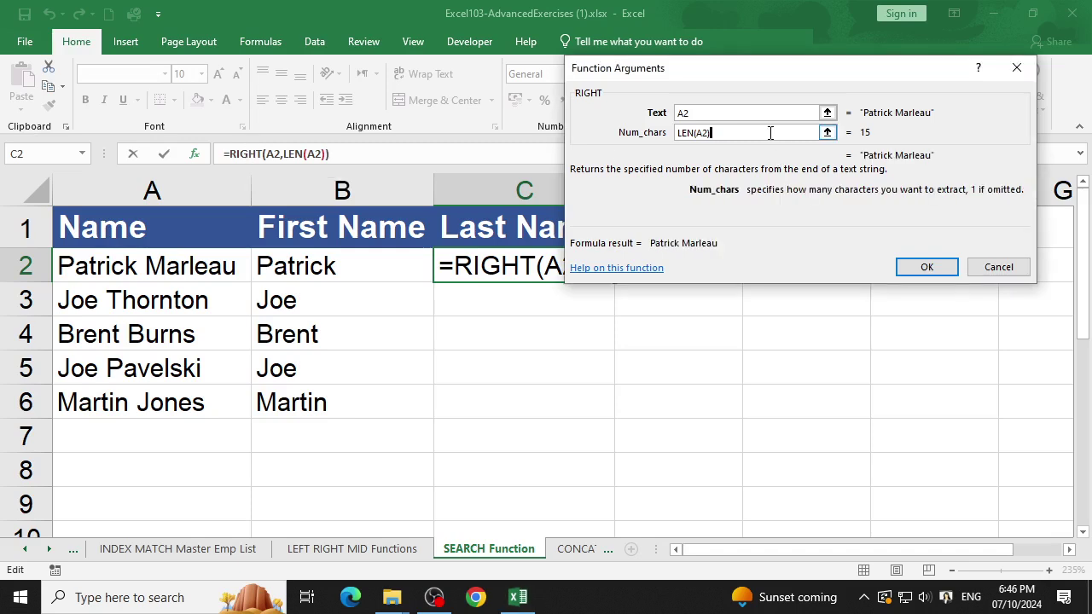
text(-)
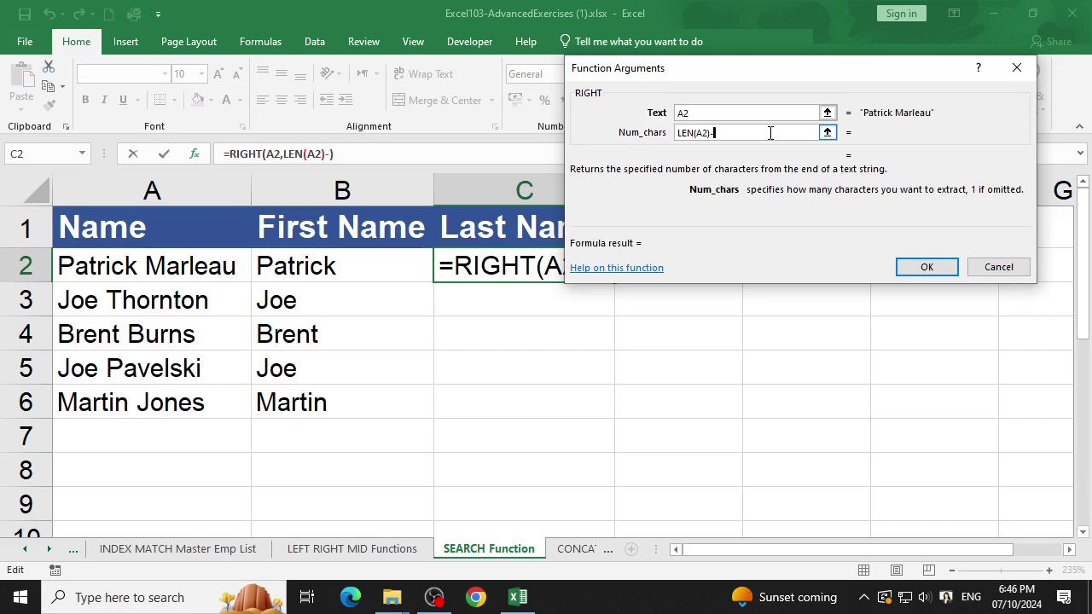
text(sear)
text(ch)
text(()
Set the nested SEARCH to find " " within A2, completing =RIGHT(A2,LEN(A2)-SEARCH(" ",A2)).
click(354, 153)
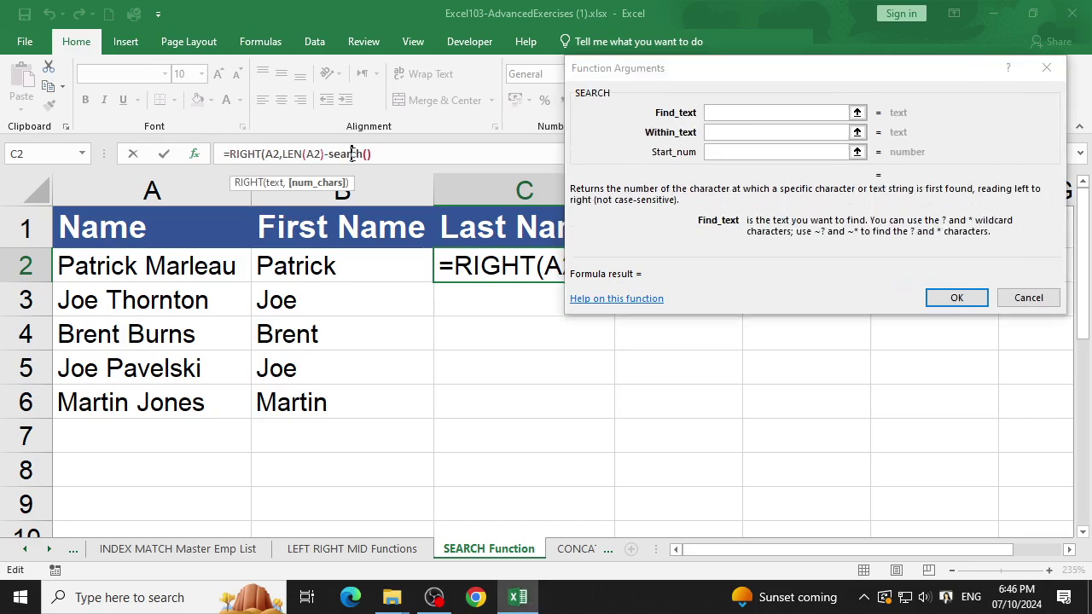
click(804, 112)
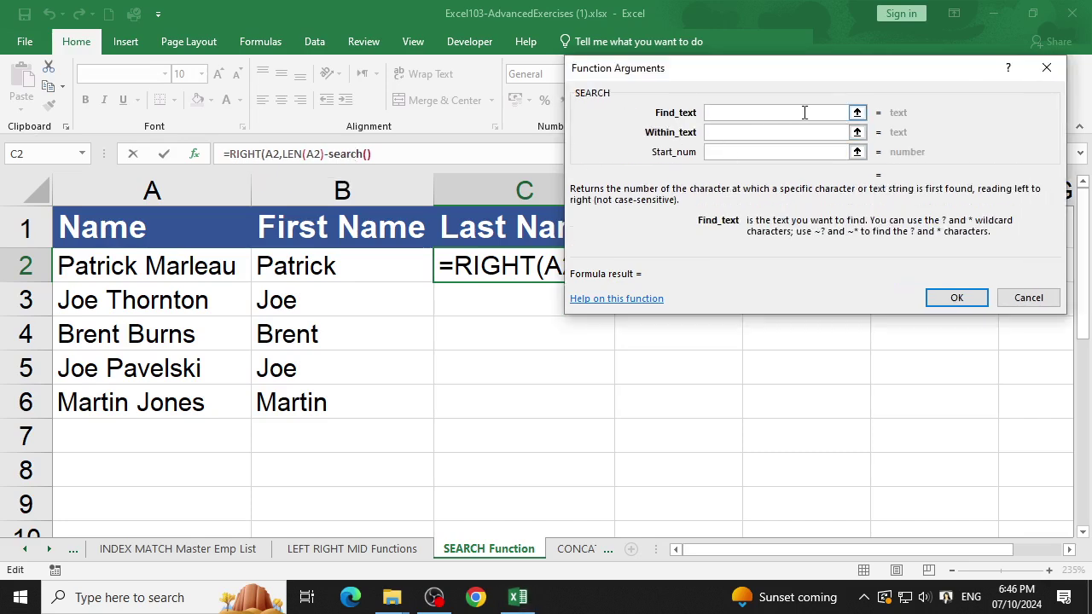
text(")
text( ")
click(785, 133)
click(110, 258)
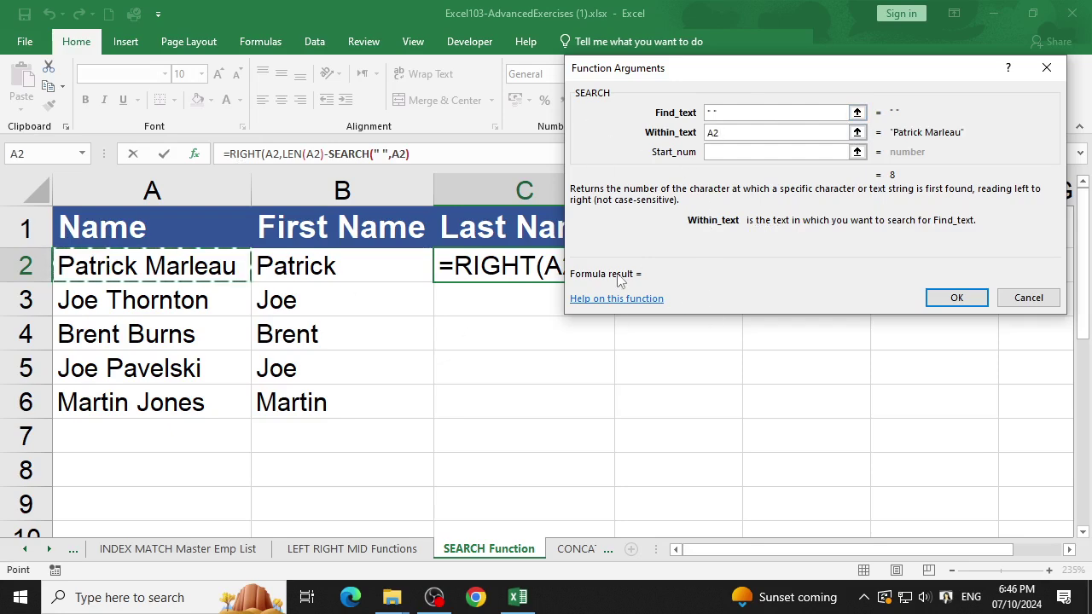
click(238, 154)
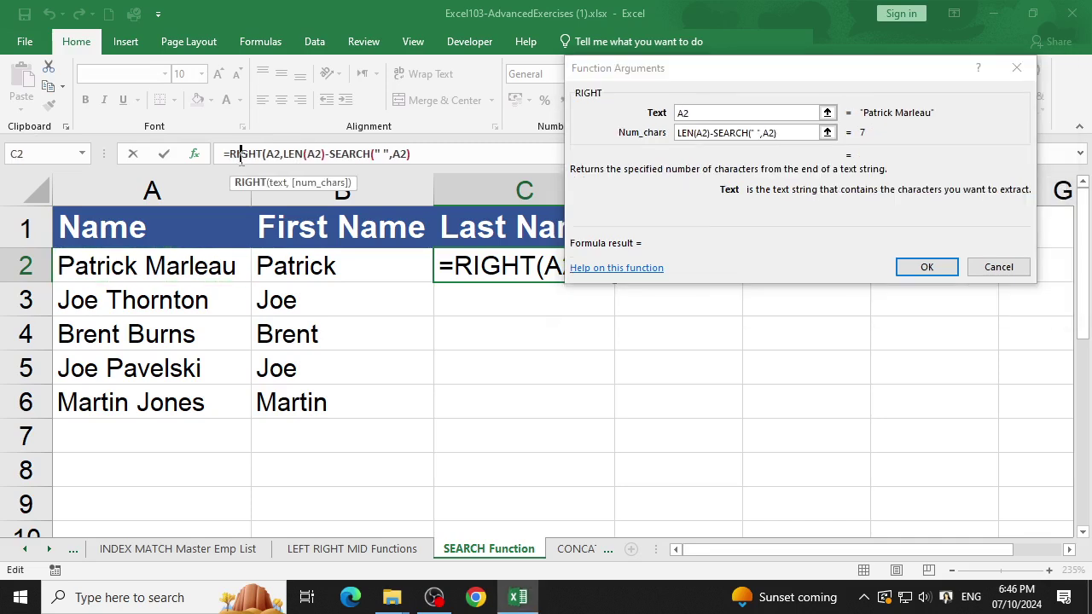
Confirm the last-name formula in C2 and fill it down to C6.
click(905, 267)
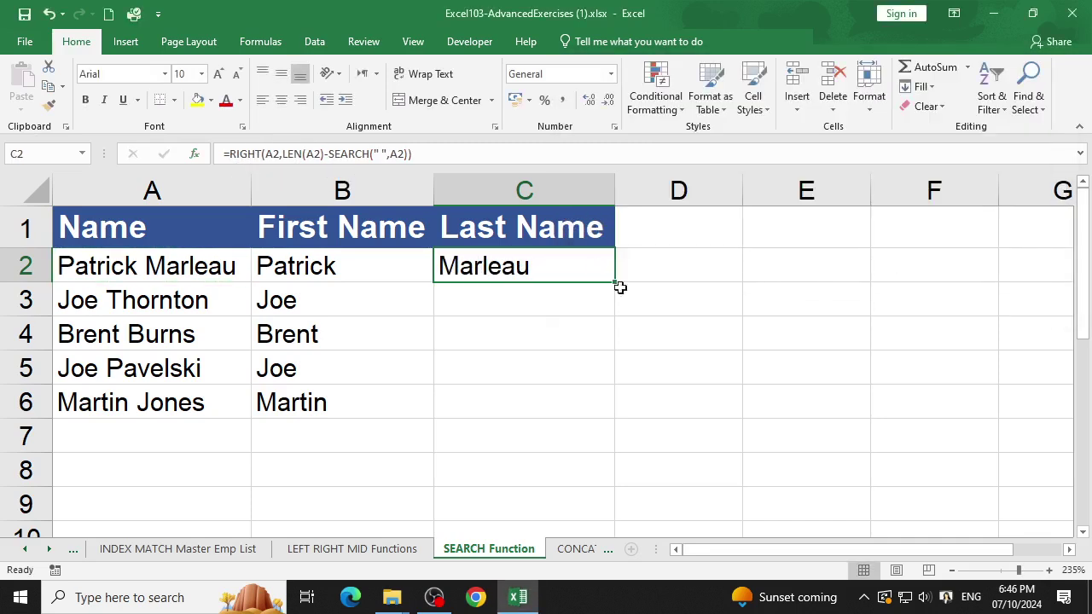
drag(615, 282, 614, 412)
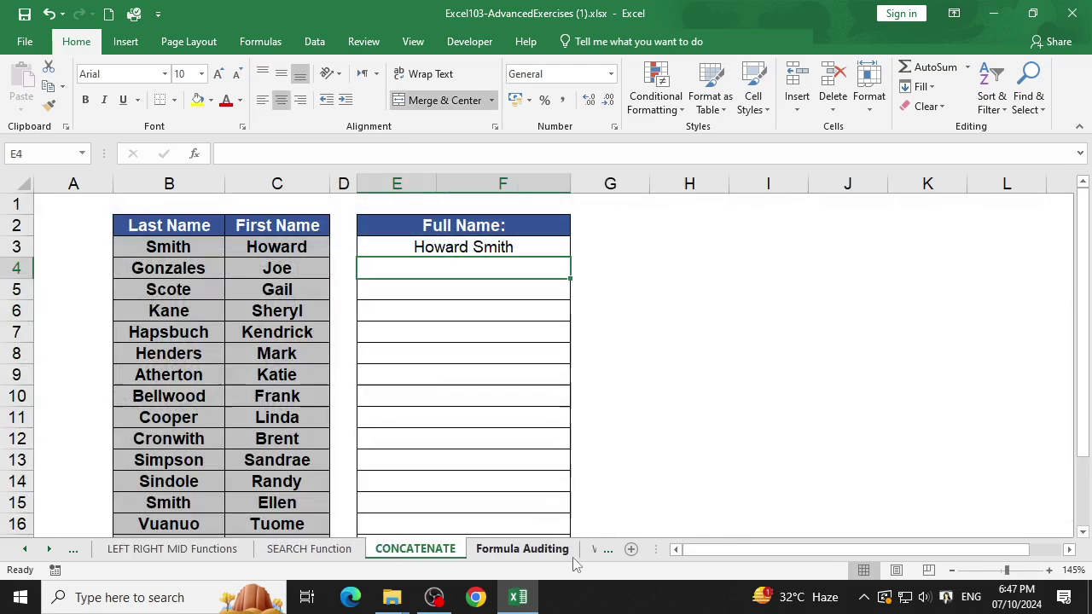
Go through CONCATENATE and Formula Auditing to the Watch Window sheet, then show OBS Studio.
click(581, 548)
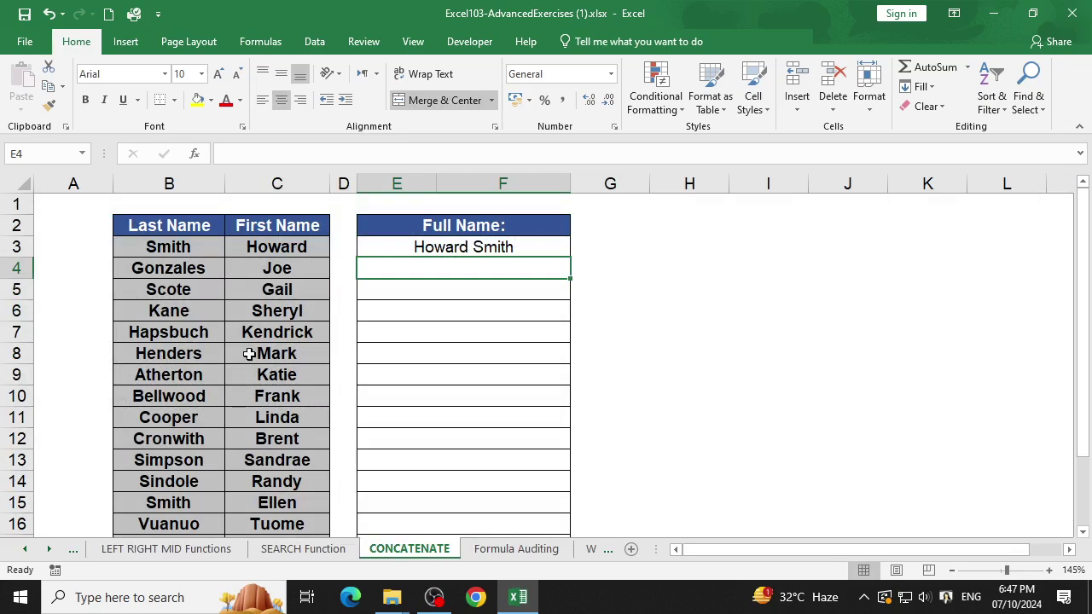
click(550, 550)
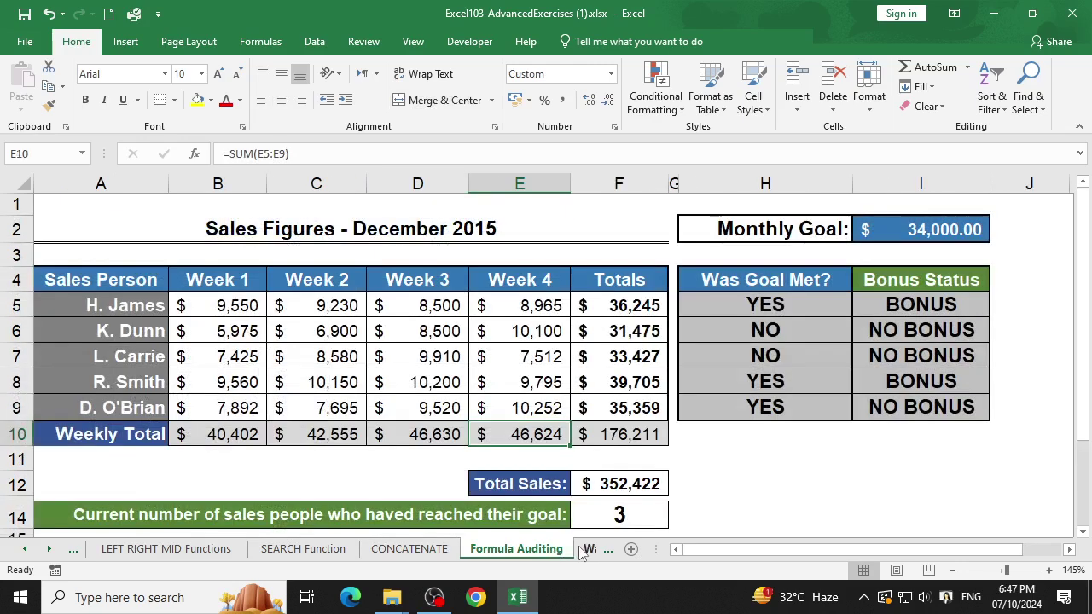
click(582, 549)
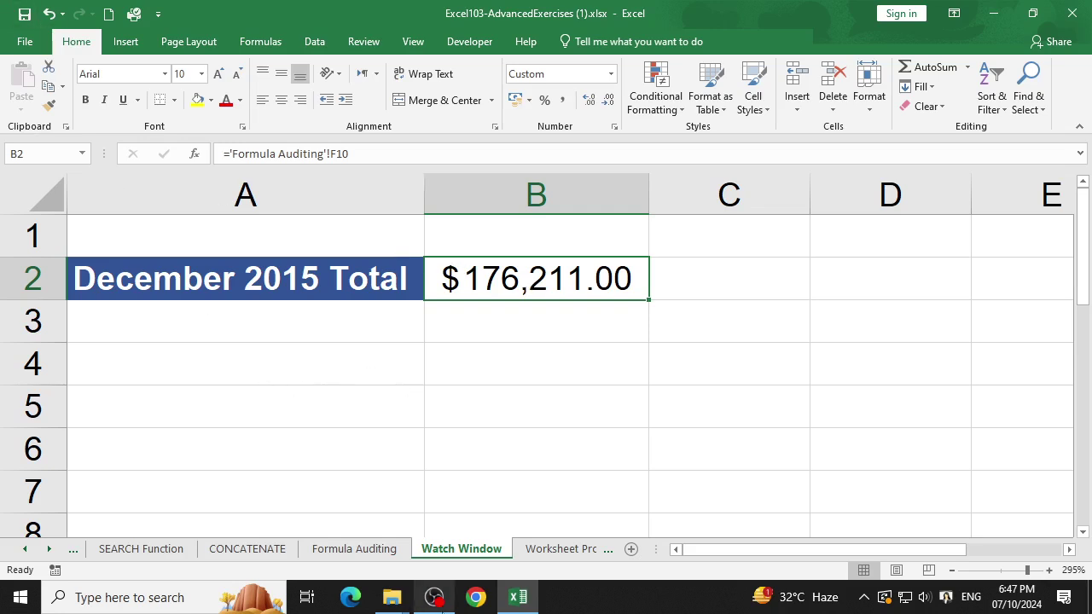
click(435, 597)
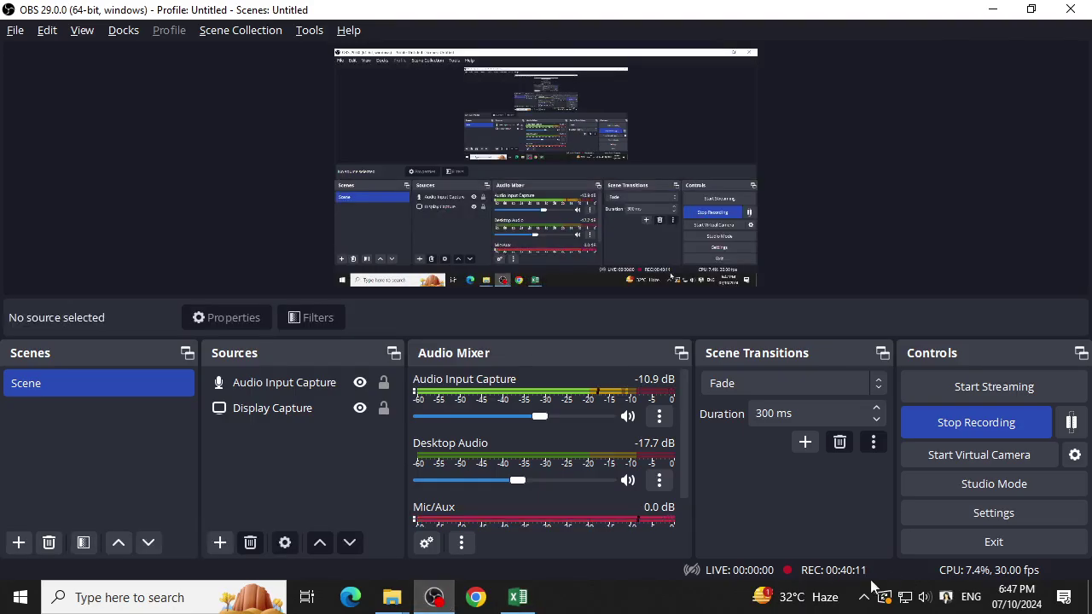